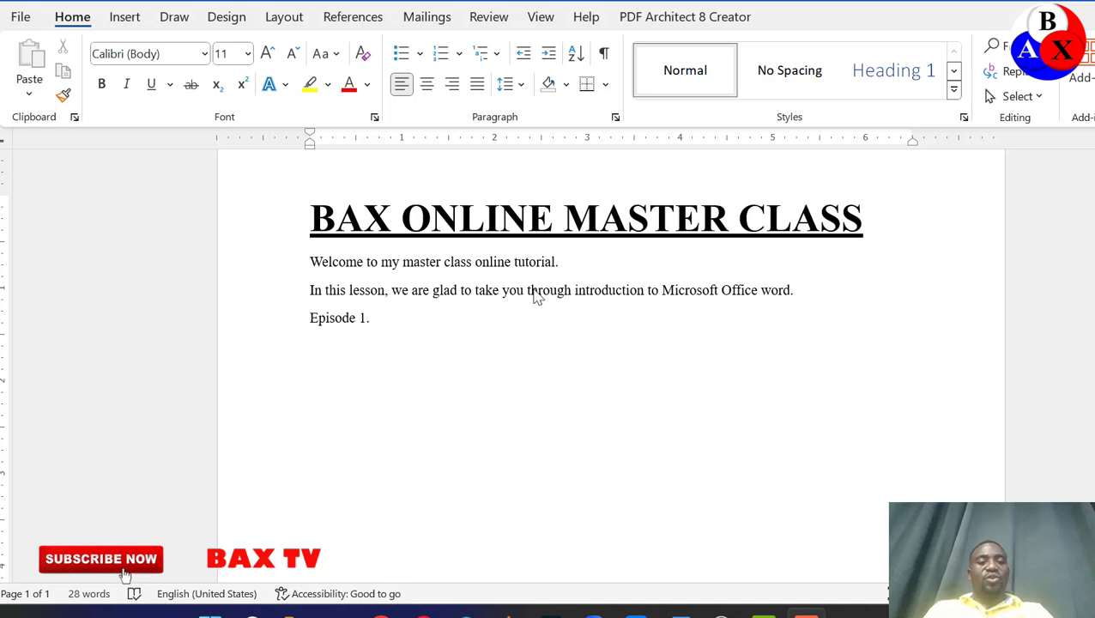
Step: Change the episode number in the line below the introduction to 2, keeping the period after it
{"action": "left_click", "coordinate": [377, 320]}
{"action": "key", "text": "Return"}
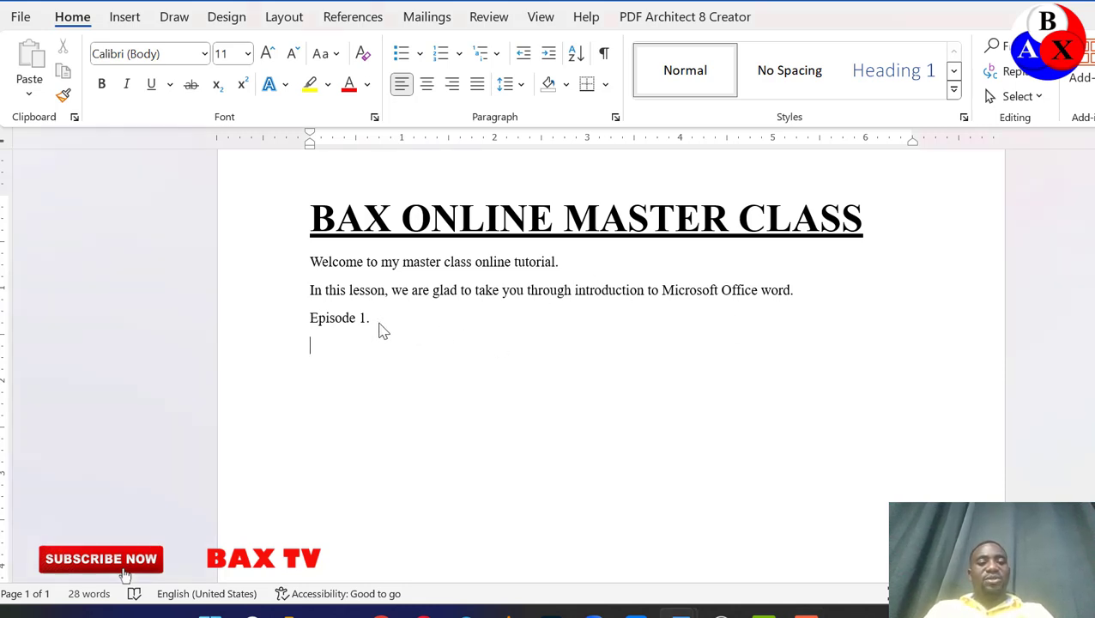
{"action": "key", "text": "BackSpace"}
{"action": "key", "text": "BackSpace"}
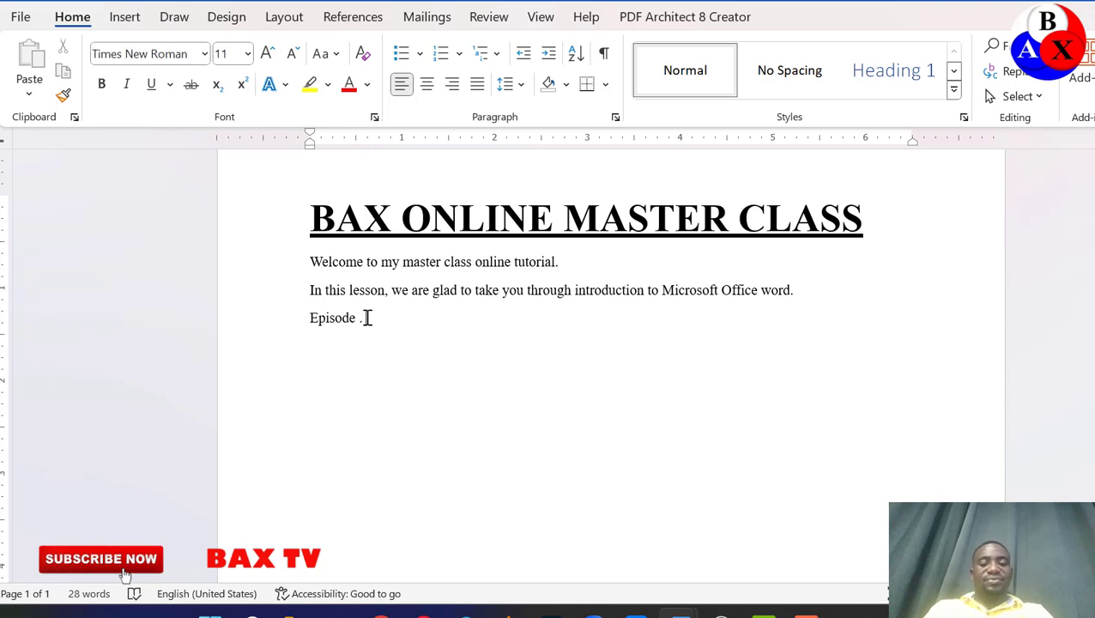
{"action": "type", "text": "2"}
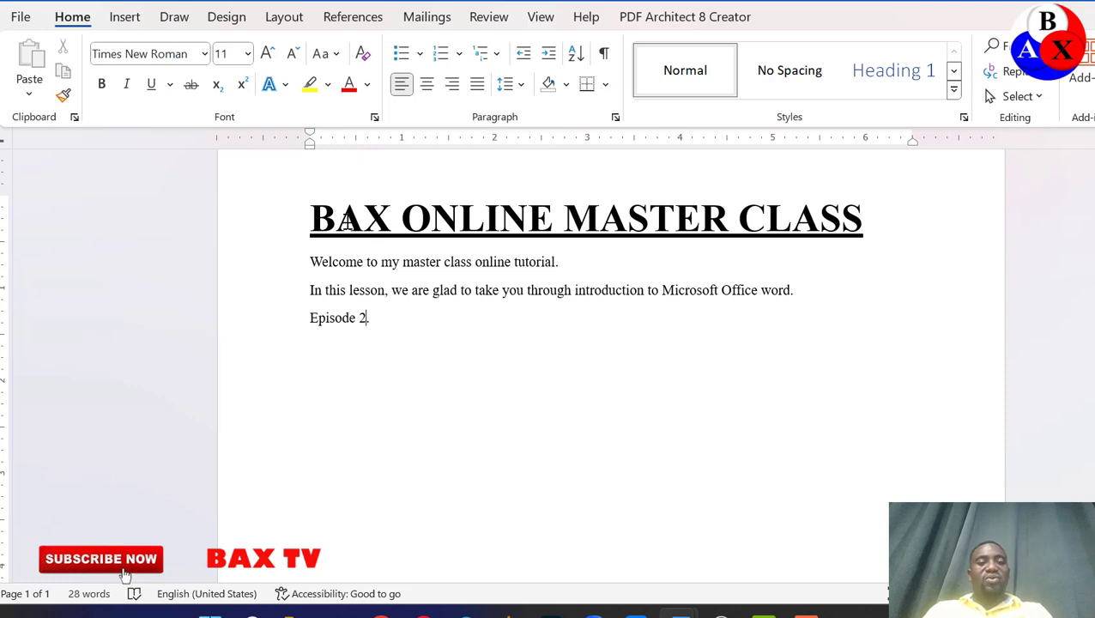
{"action": "left_click_drag", "start_coordinate": [310, 222], "coordinate": [859, 247]}
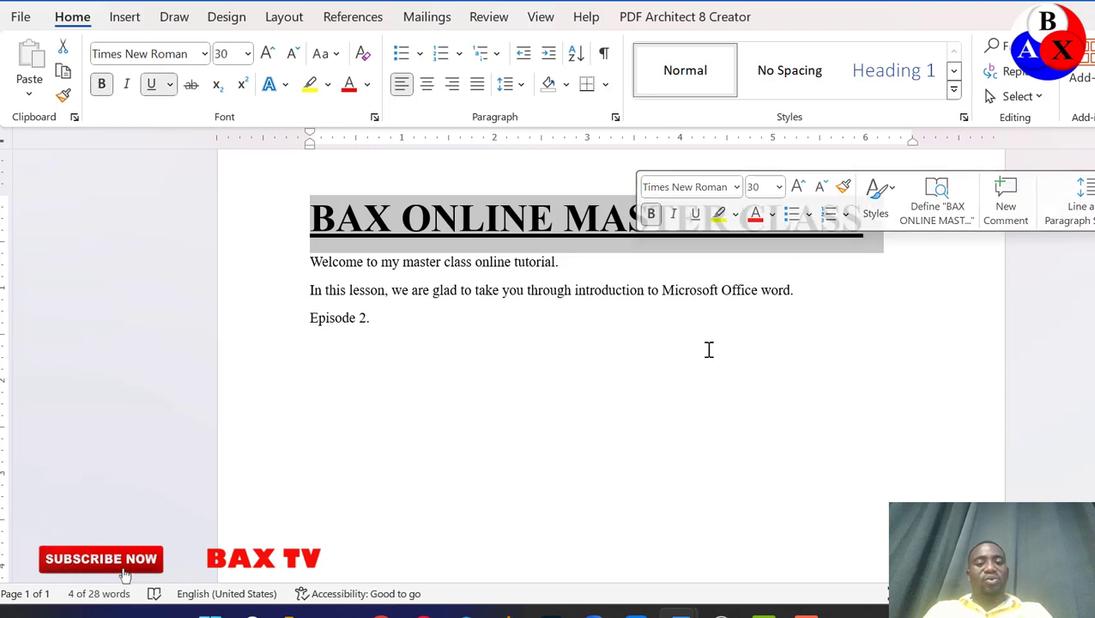
{"action": "left_click", "coordinate": [645, 415]}
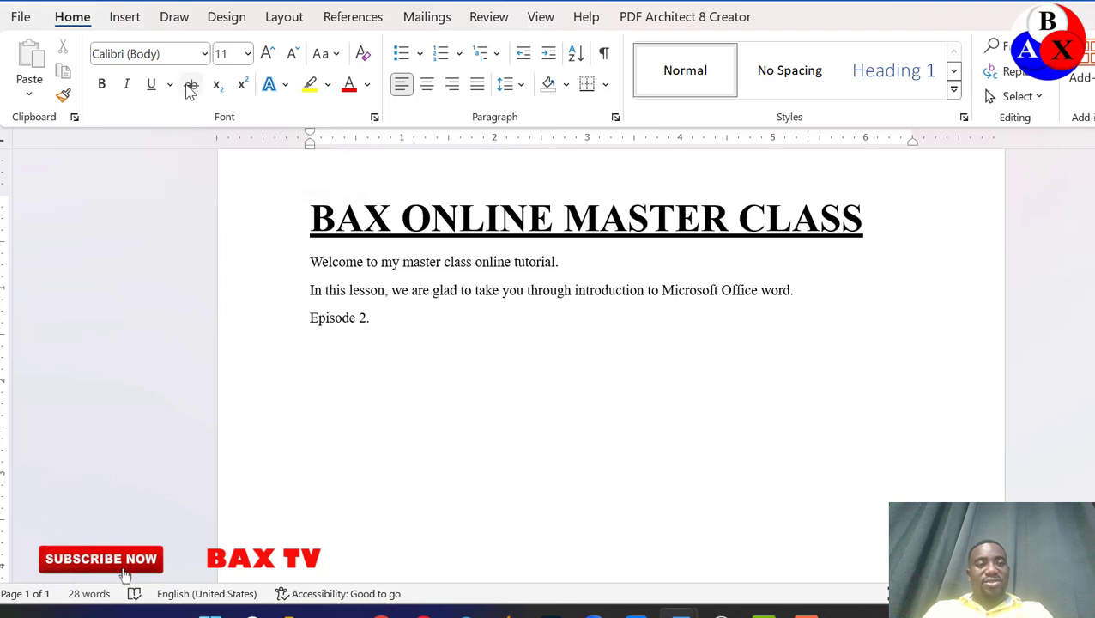
Step: Start a new paragraph below the "Episode 2." line
{"action": "left_click", "coordinate": [385, 315]}
{"action": "key", "text": "Return"}
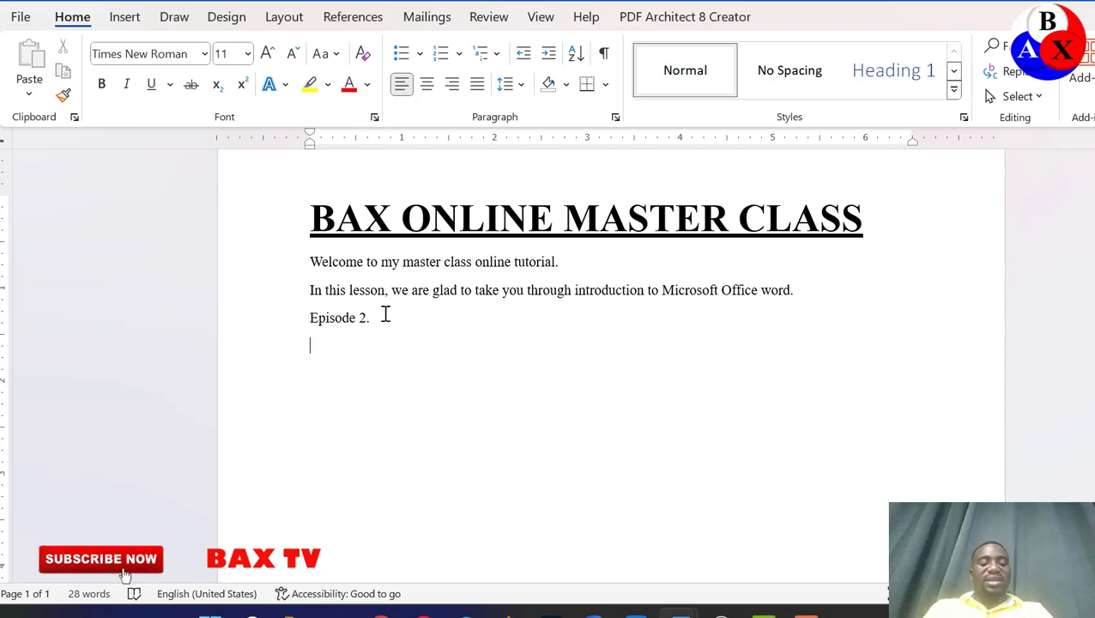
{"action": "type", "text": "Kis"}
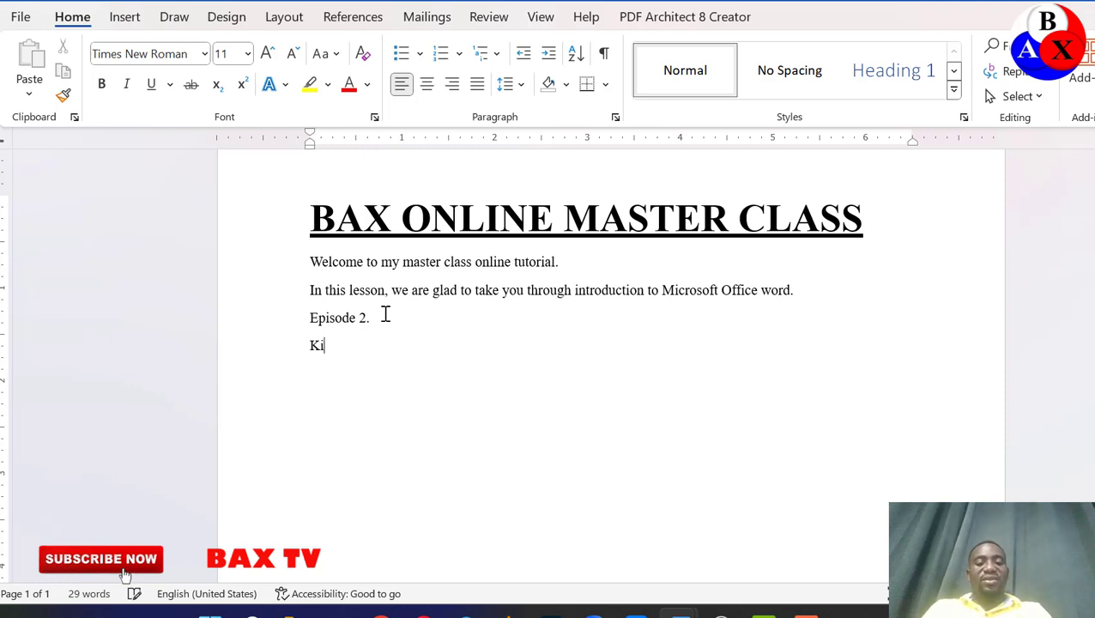
{"action": "key", "text": "BackSpace"}
{"action": "key", "text": "BackSpace"}
{"action": "key", "text": "BackSpace"}
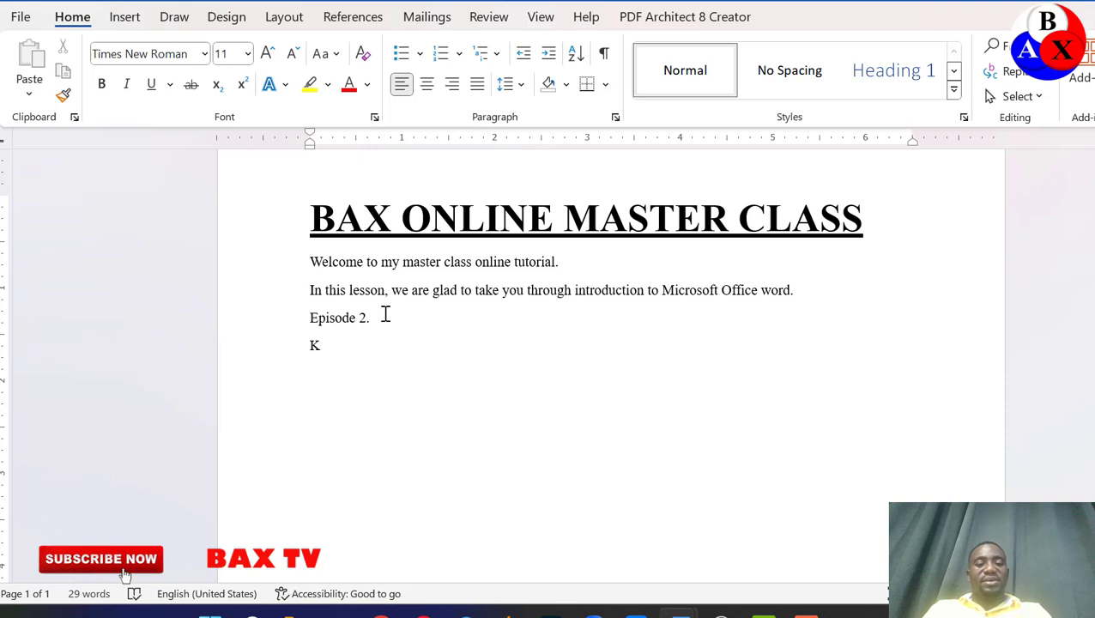
{"action": "key", "text": "BackSpace"}
Step: Write a sentence that opens with a person's first name and continues "and and I will be going to the funeral together."
{"action": "type", "text": "Jo"}
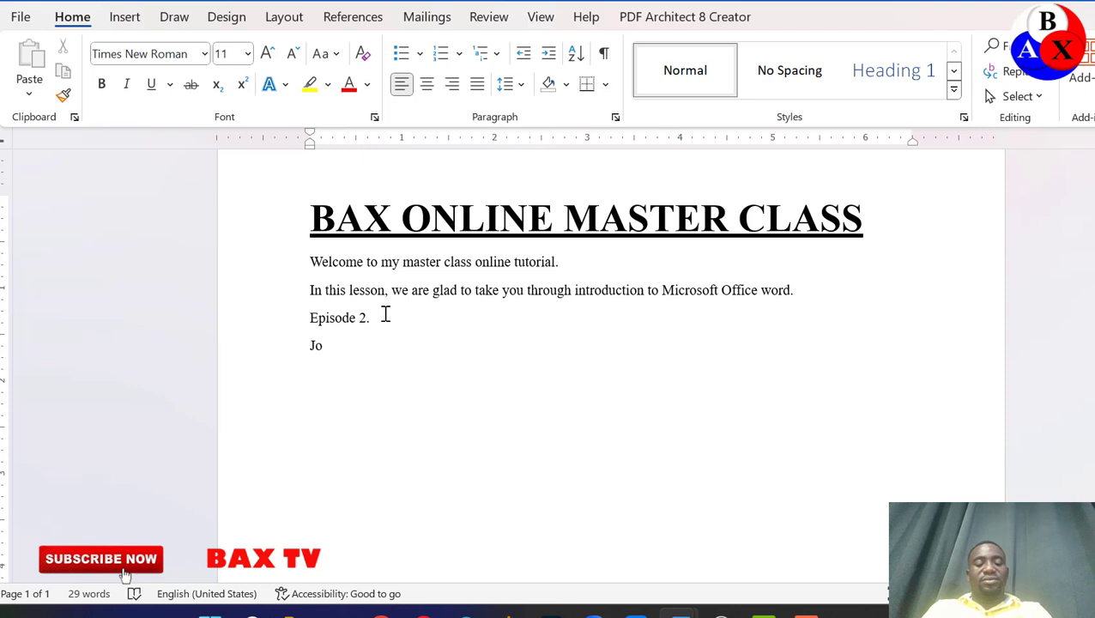
{"action": "type", "text": "hn "}
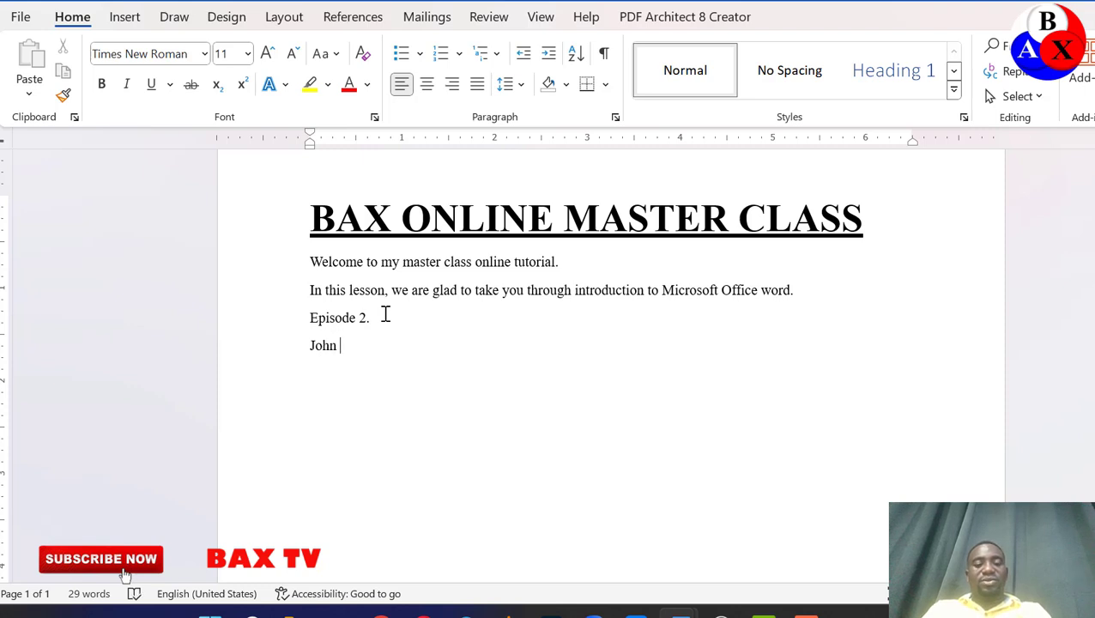
{"action": "type", "text": "an"}
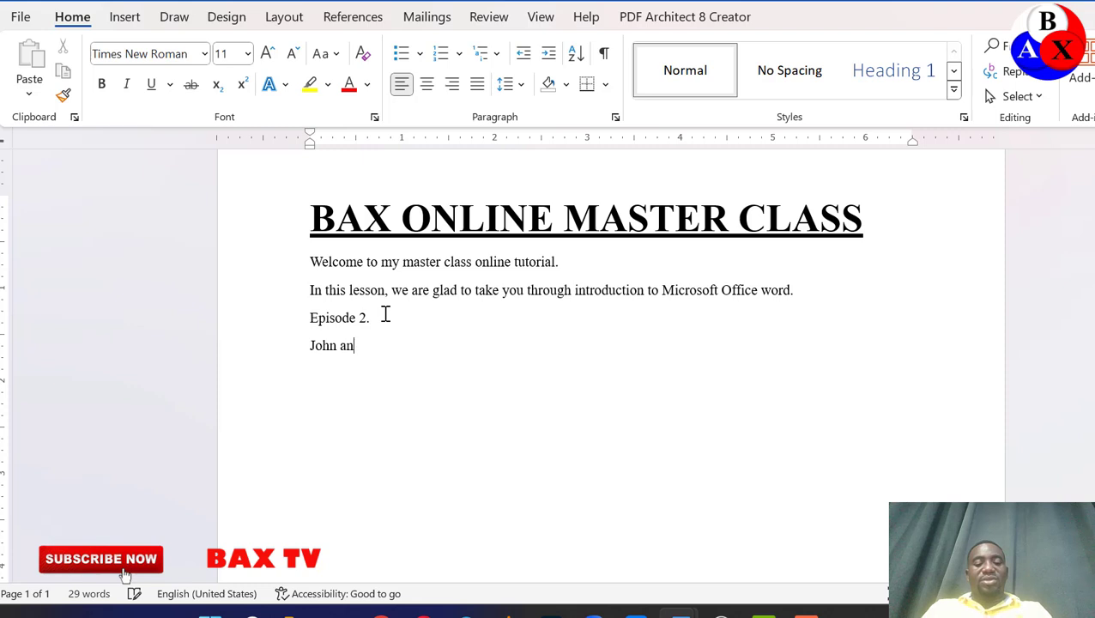
{"action": "type", "text": "d and "}
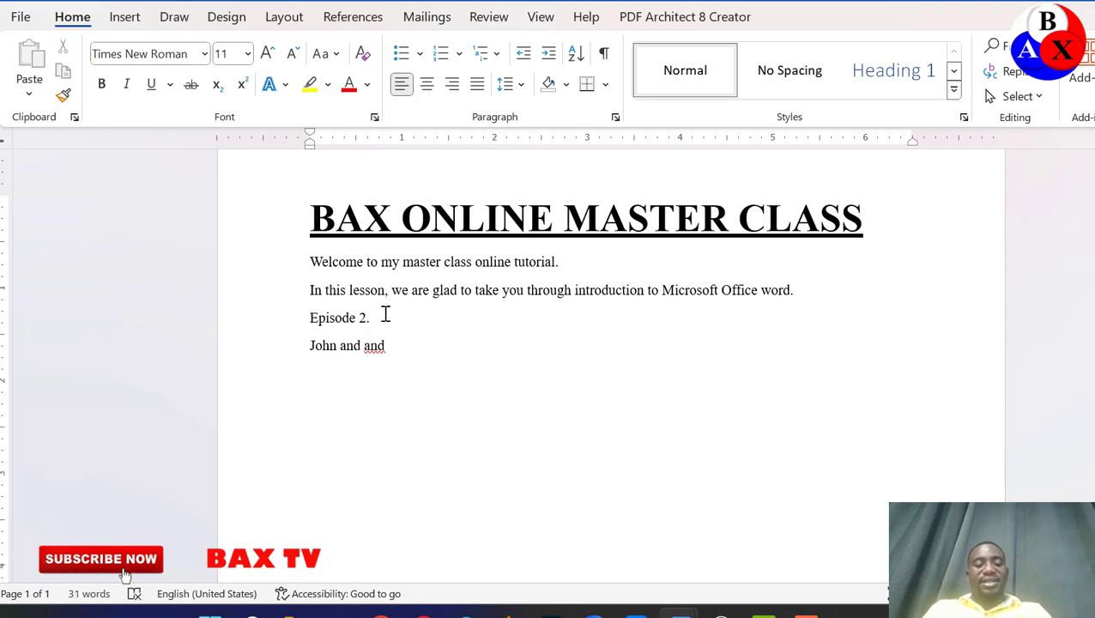
{"action": "type", "text": "I will be goi"}
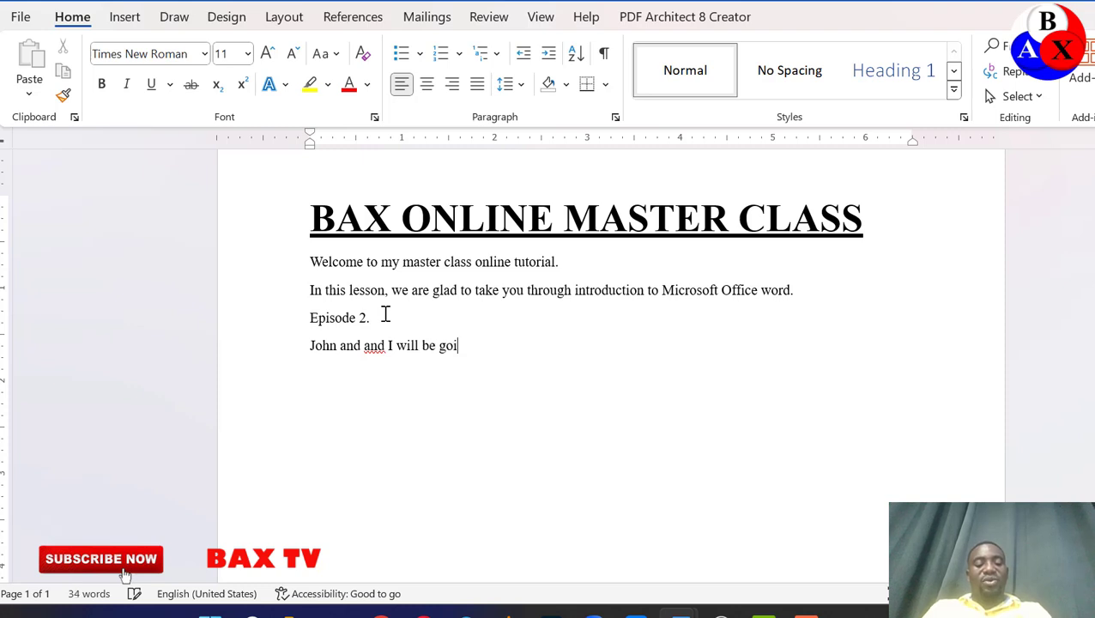
{"action": "type", "text": "ng to the "}
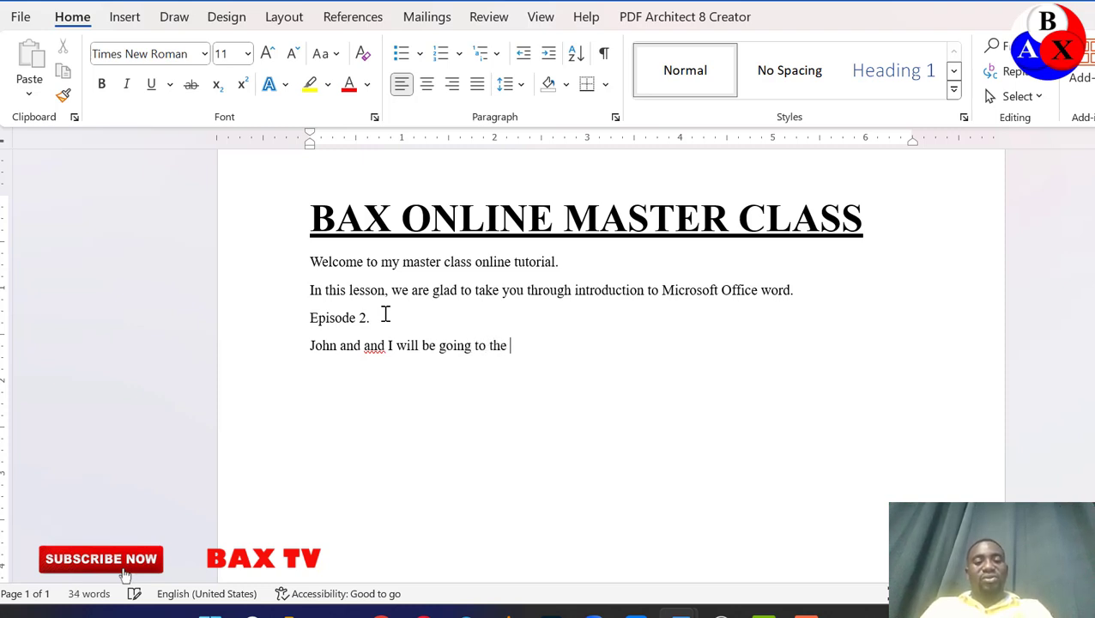
{"action": "type", "text": "funera"}
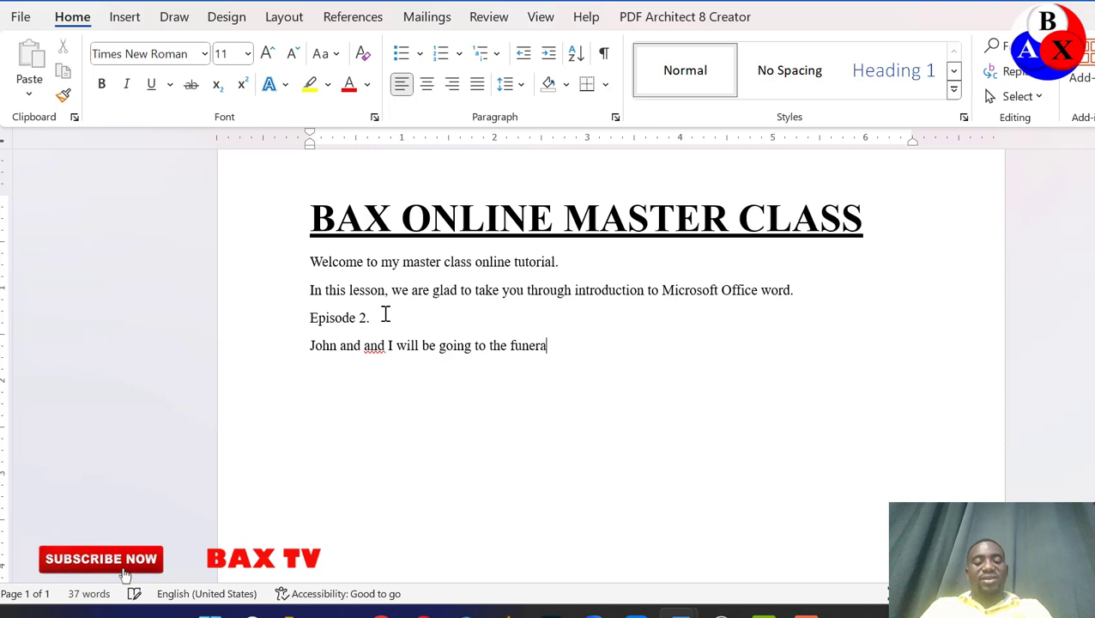
{"action": "type", "text": "l"}
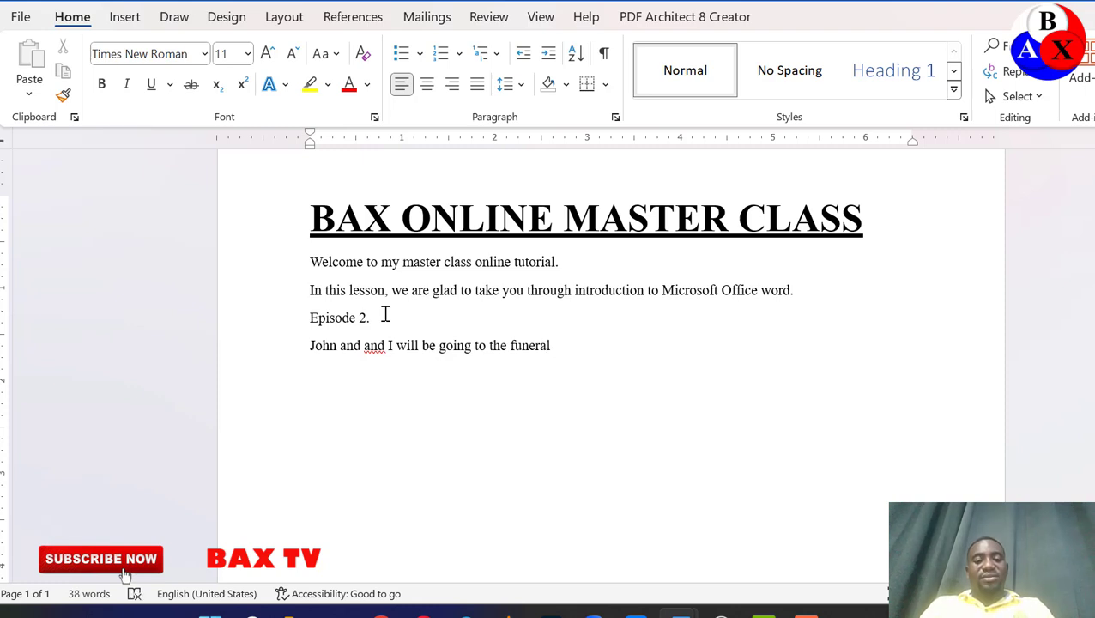
{"action": "type", "text": " together"}
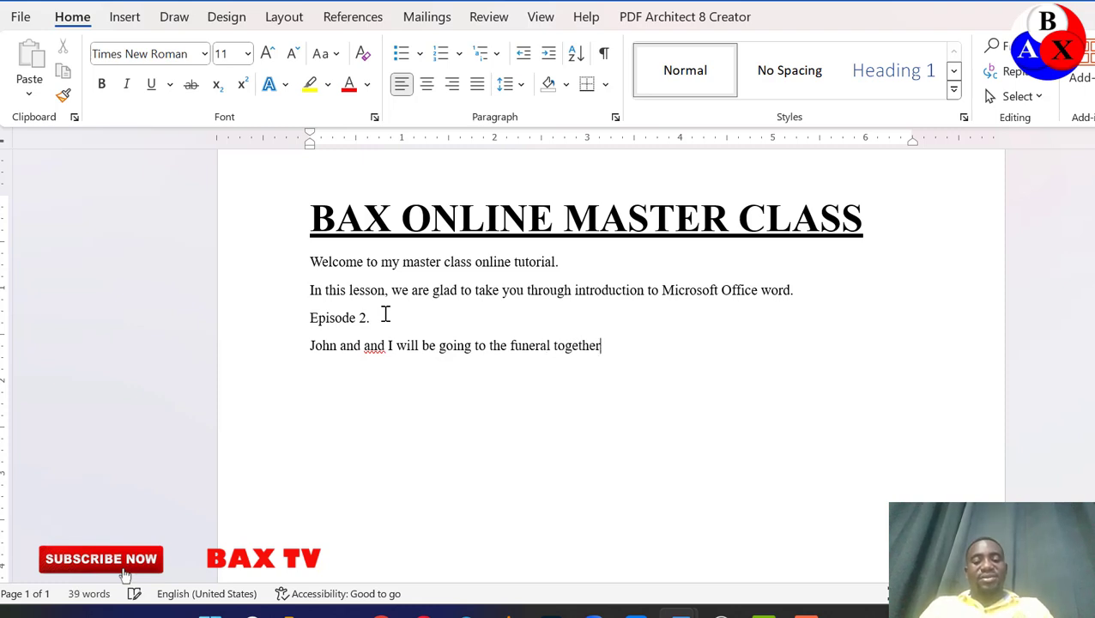
{"action": "type", "text": "."}
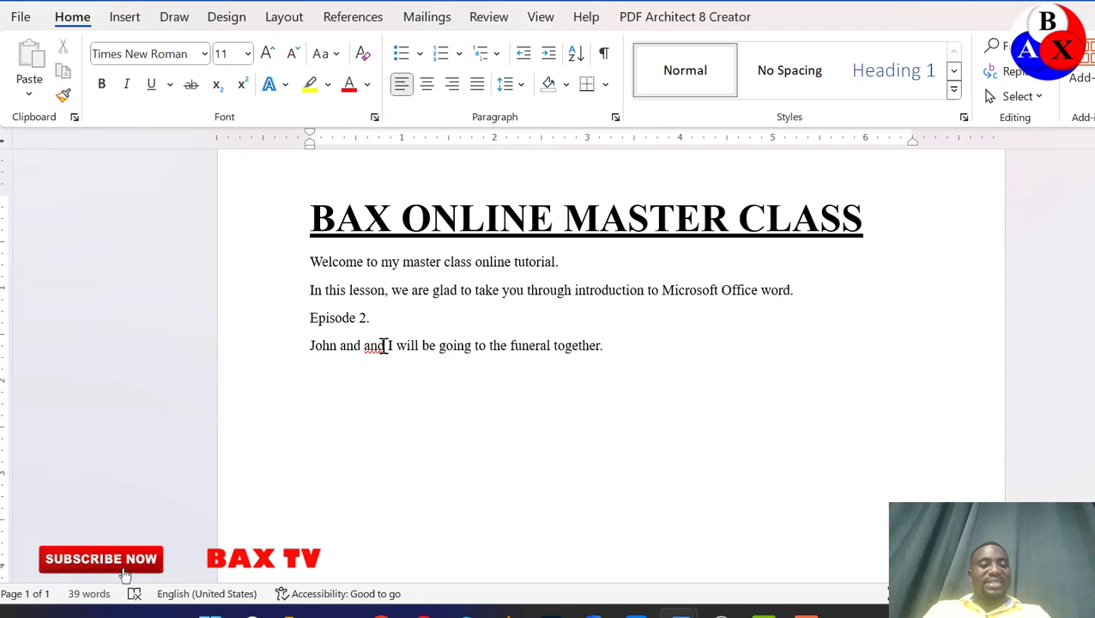
Step: Apply strikethrough to the duplicate second "and" in the funeral sentence, then place the cursor on the line below
{"action": "left_click_drag", "start_coordinate": [383, 346], "coordinate": [365, 348]}
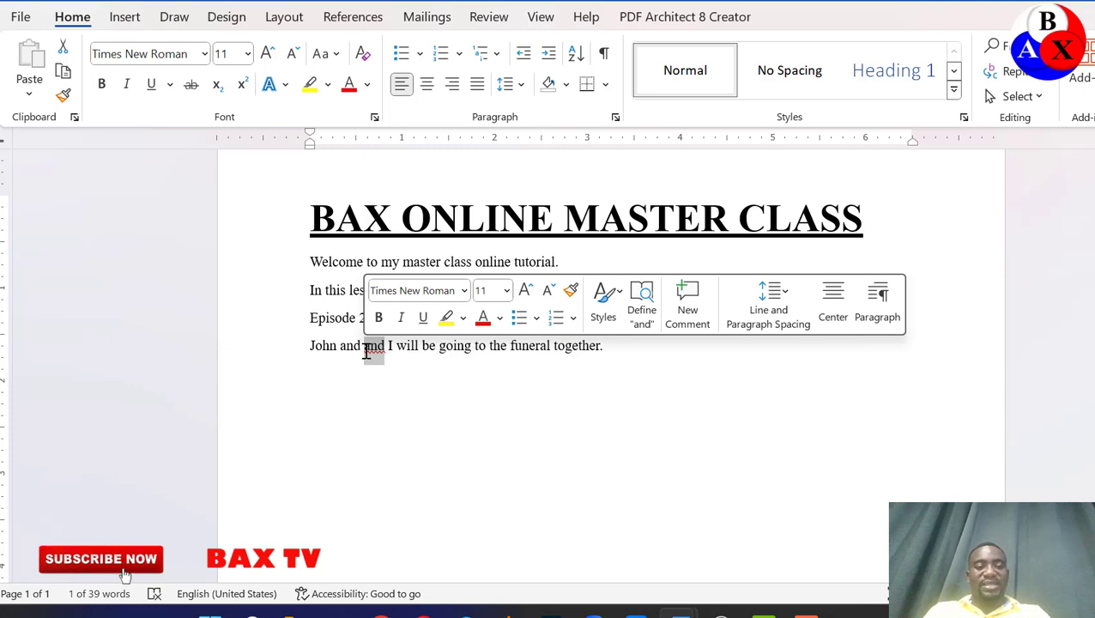
{"action": "left_click", "coordinate": [191, 85]}
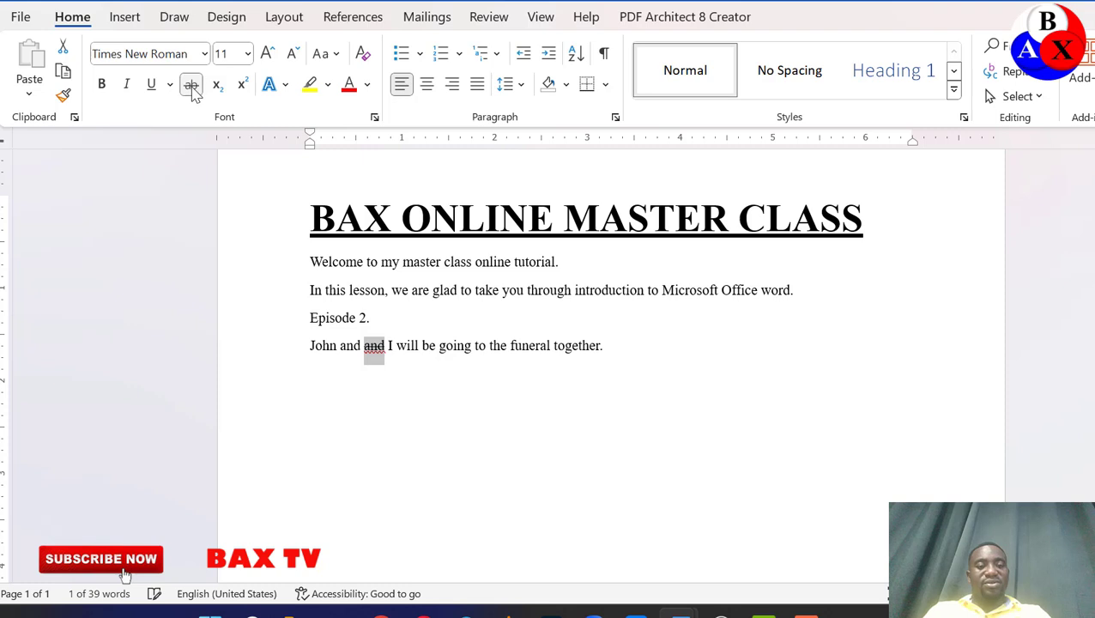
{"action": "left_click", "coordinate": [708, 394]}
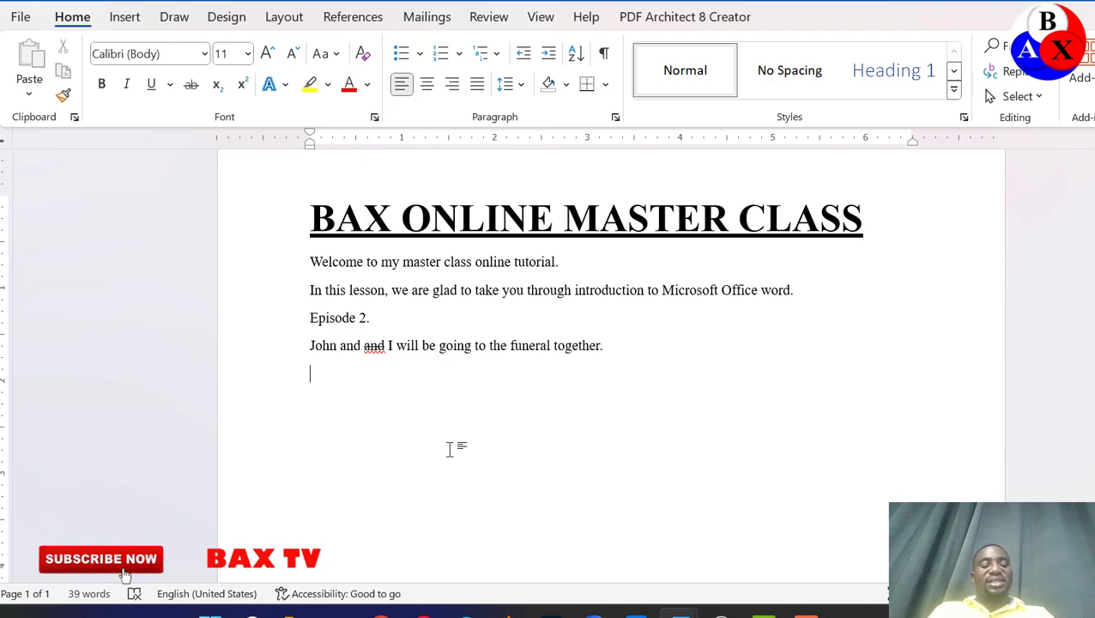
Step: Enter 102 on the line below the sentence, format its 2 as subscript, and turn subscript off after it
{"action": "type", "text": "102"}
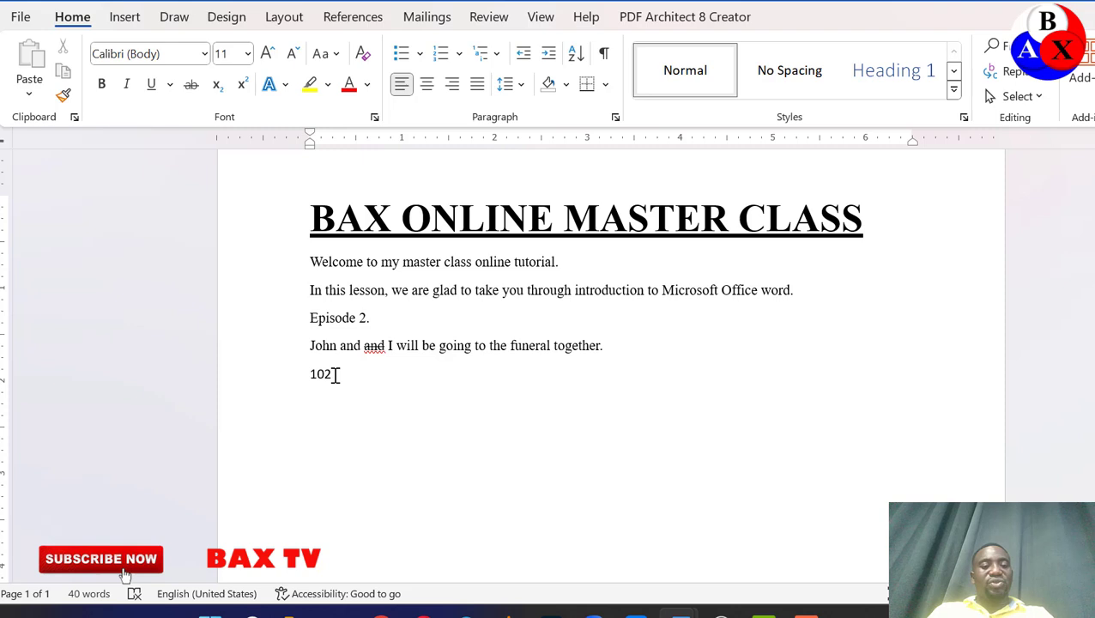
{"action": "left_click_drag", "start_coordinate": [335, 375], "coordinate": [327, 375]}
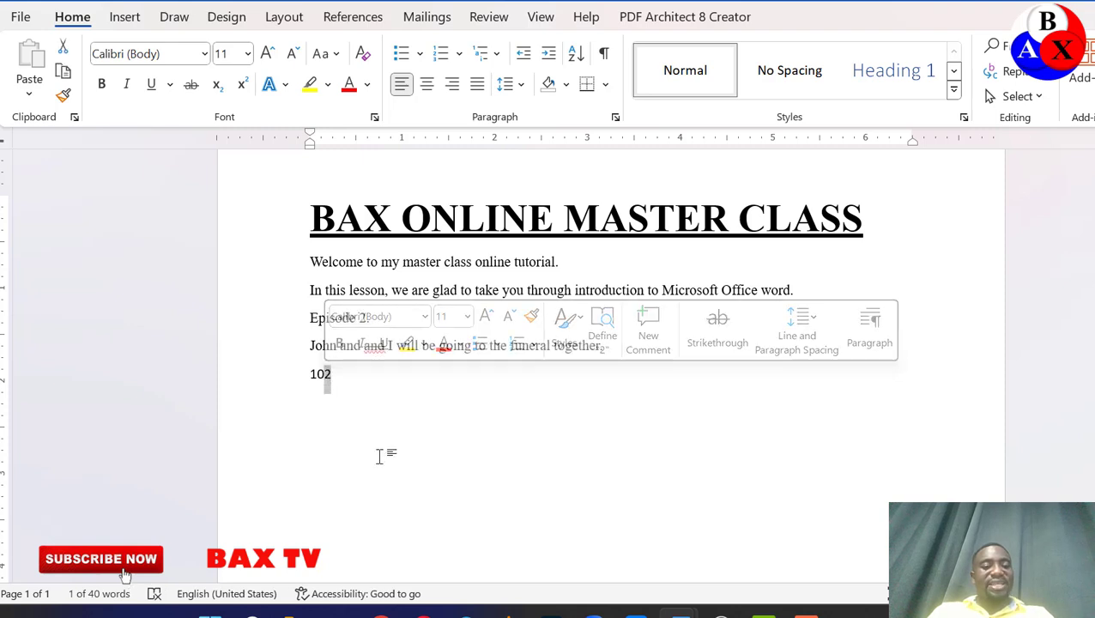
{"action": "left_click", "coordinate": [218, 87]}
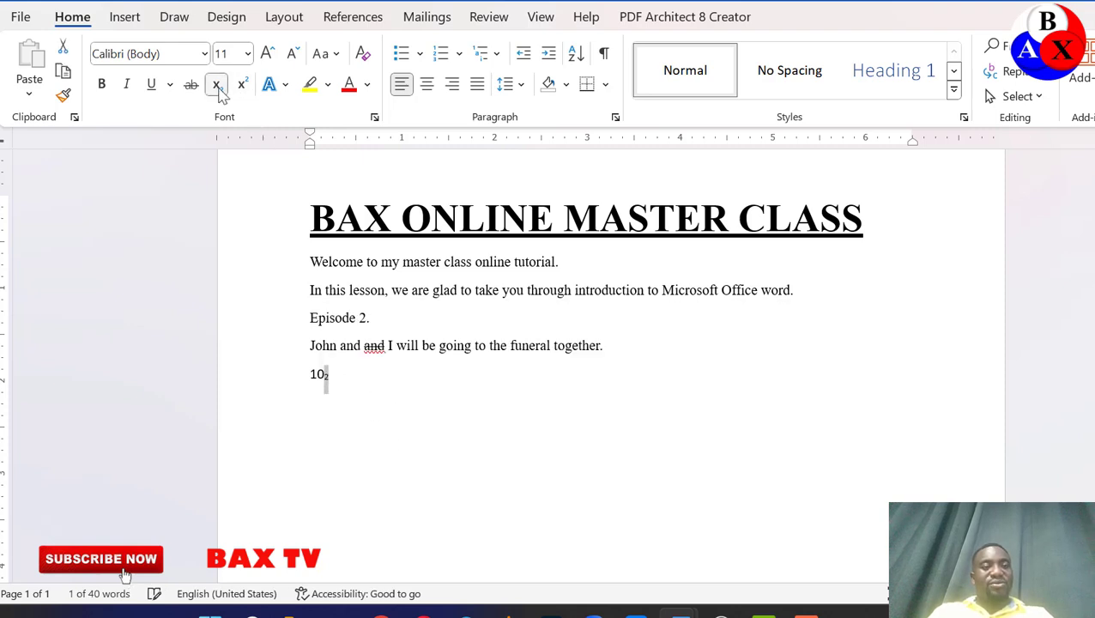
{"action": "left_click", "coordinate": [383, 410]}
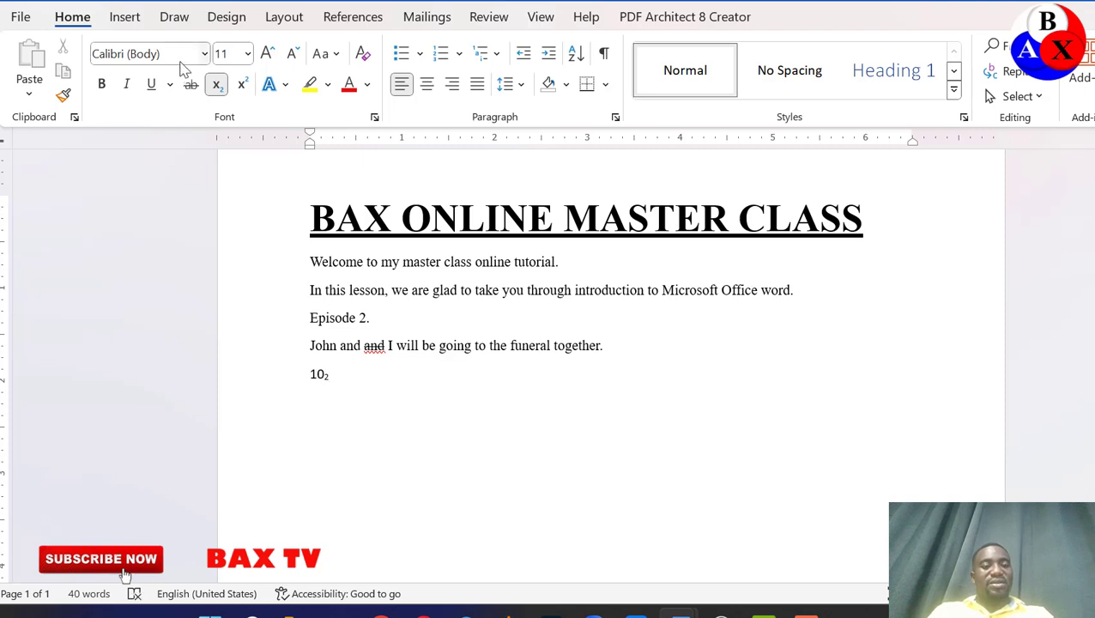
{"action": "left_click", "coordinate": [219, 87]}
Step: Add "and 102" on the same line, format the last 2 as superscript, and turn superscript off after it
{"action": "type", "text": "and 10"}
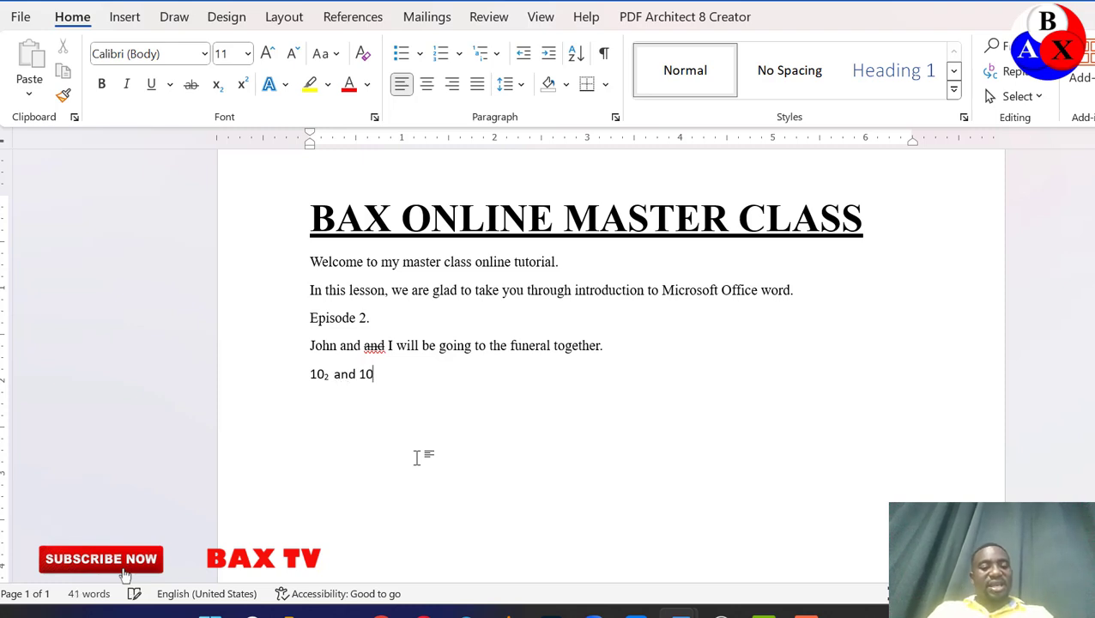
{"action": "type", "text": "2"}
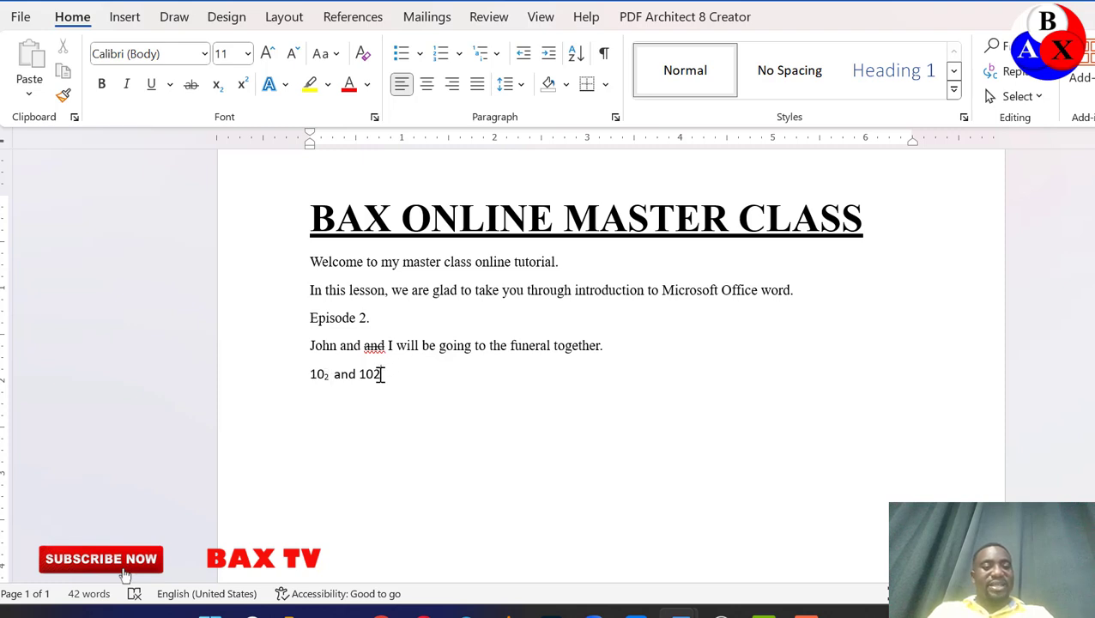
{"action": "left_click_drag", "start_coordinate": [382, 374], "coordinate": [375, 375]}
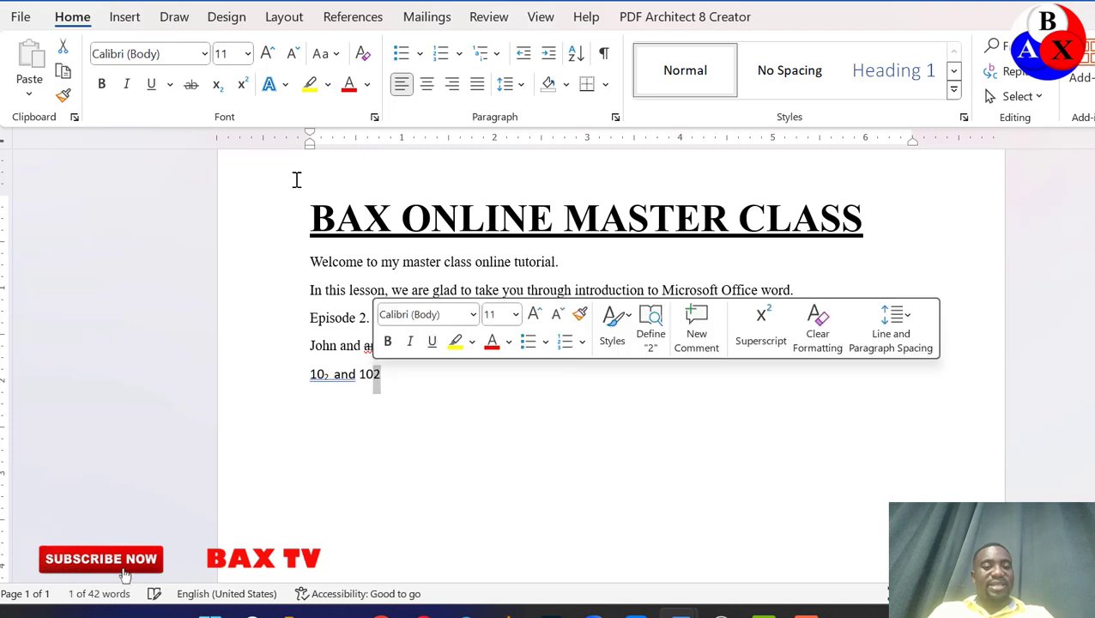
{"action": "left_click", "coordinate": [244, 84]}
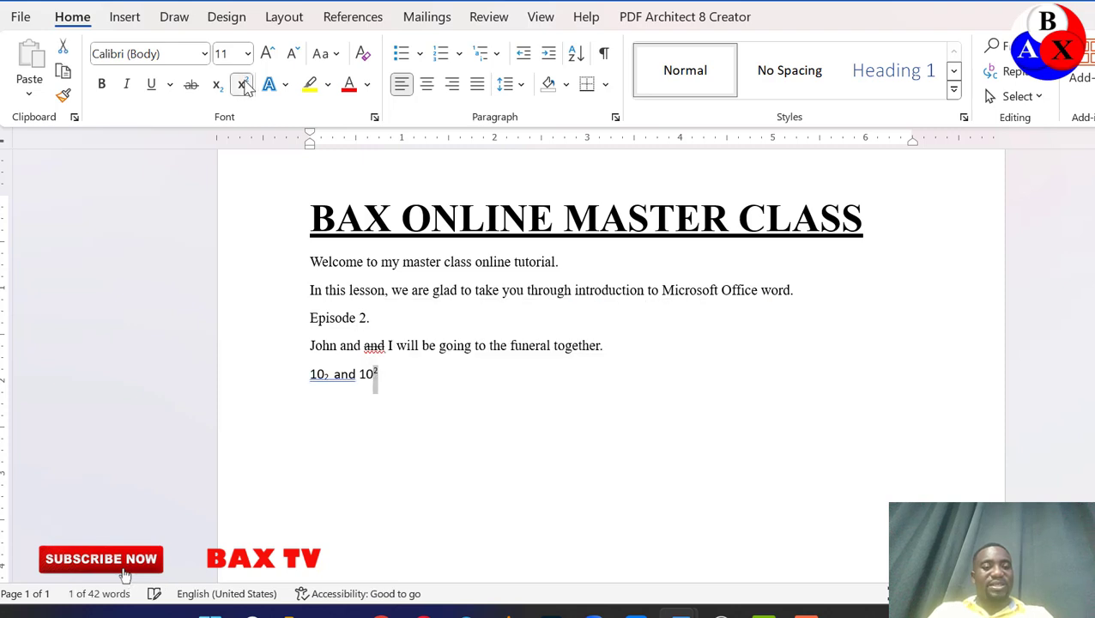
{"action": "left_click", "coordinate": [408, 395]}
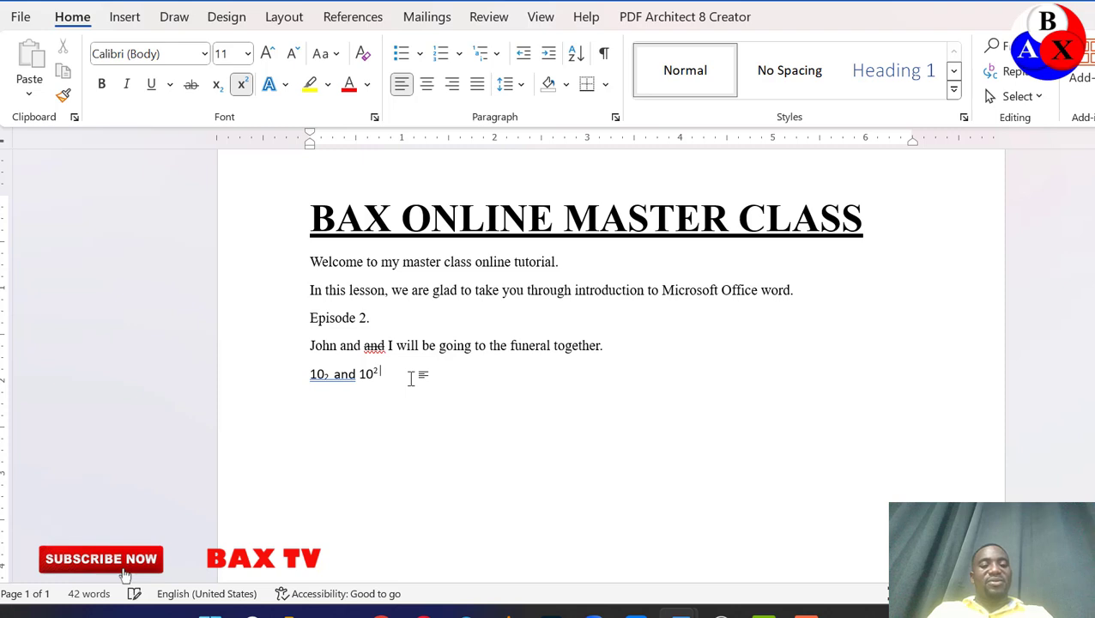
{"action": "left_click", "coordinate": [245, 86]}
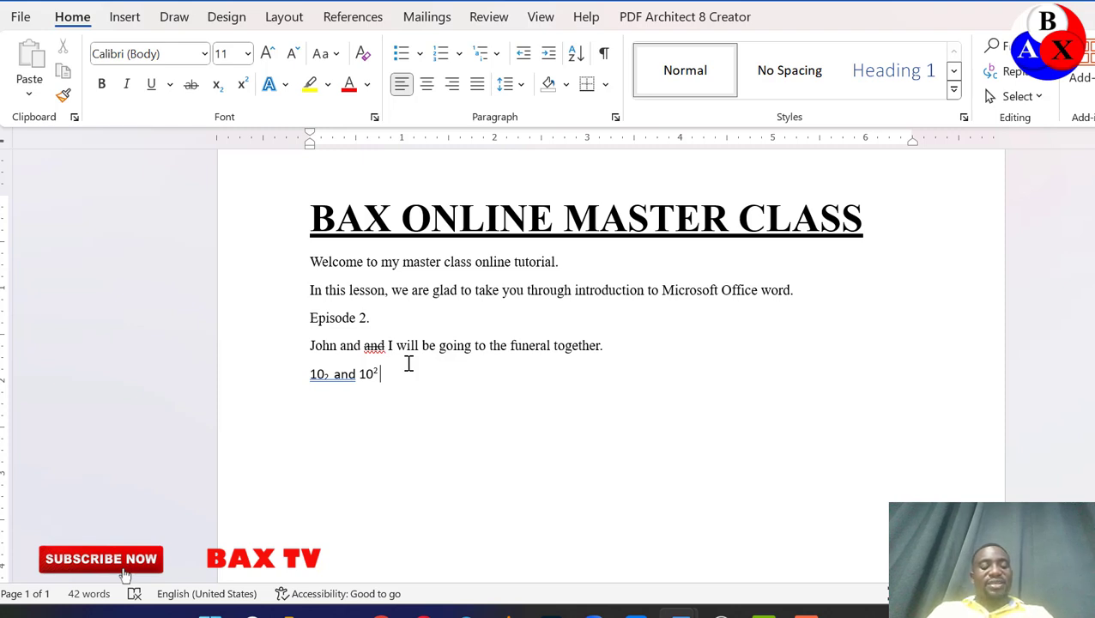
Step: Add "BAXTM" after the superscript example, format its TM as superscript, and turn superscript off after it
{"action": "type", "text": "BAX "}
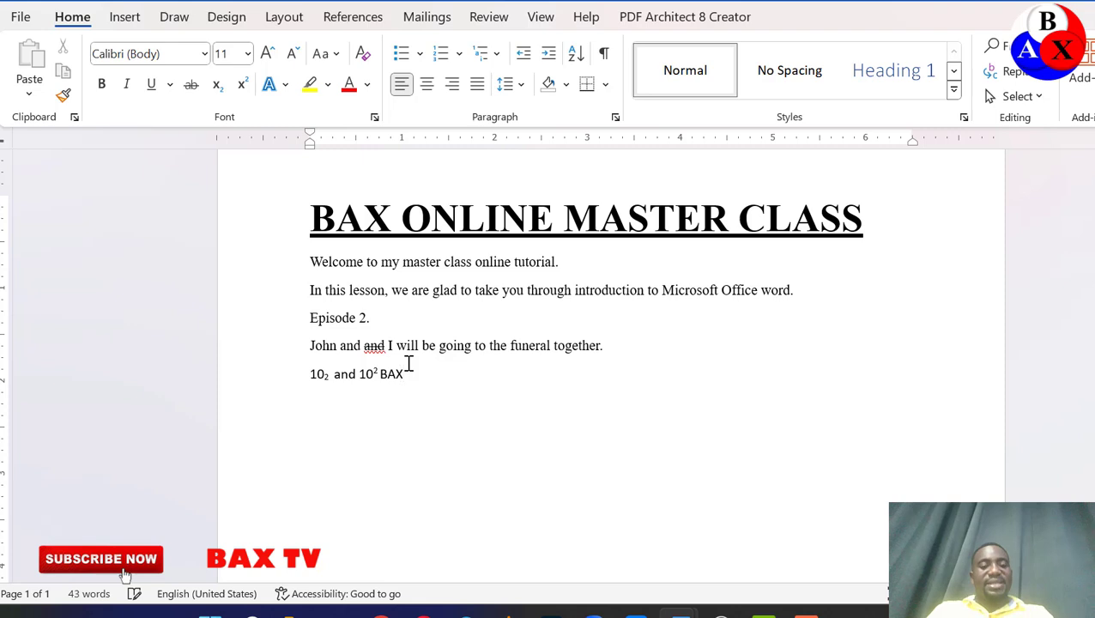
{"action": "type", "text": "TM"}
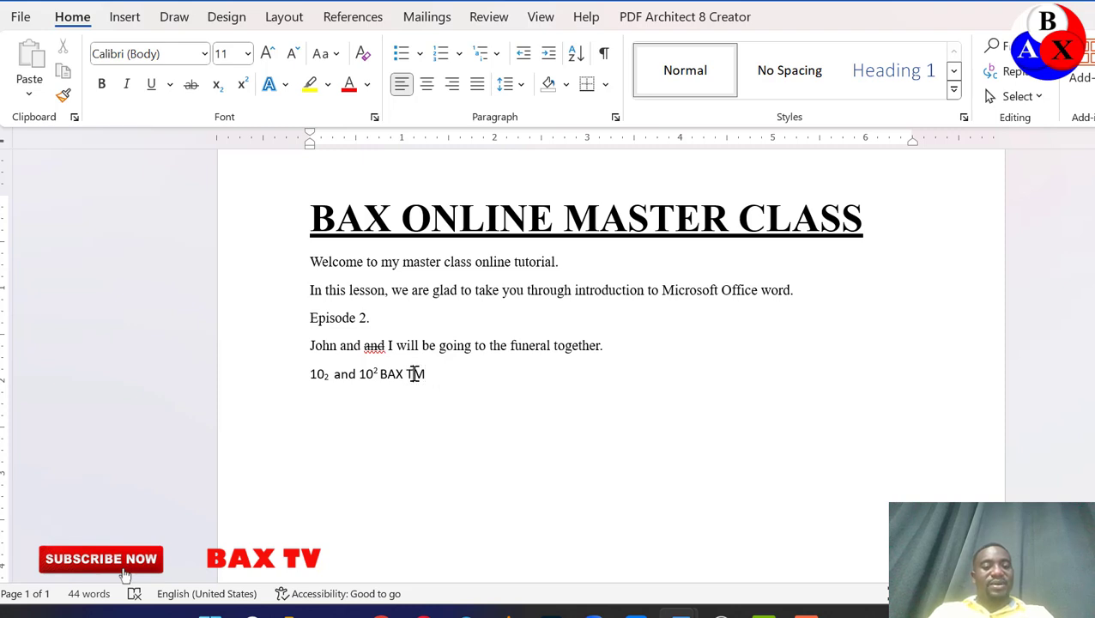
{"action": "key", "text": "BackSpace"}
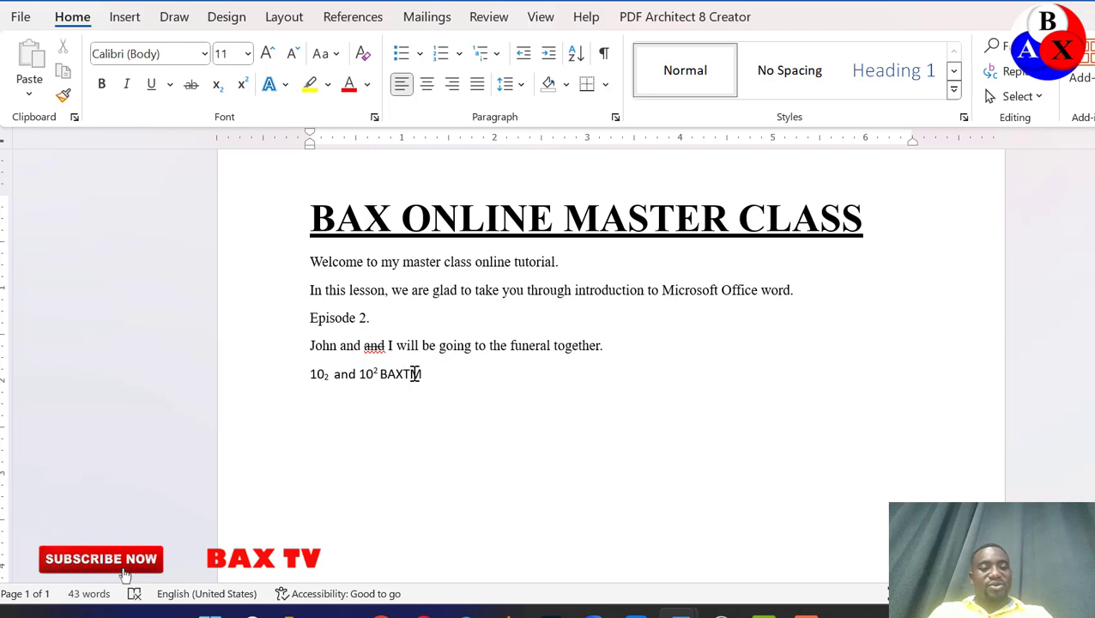
{"action": "key", "text": "shift+End"}
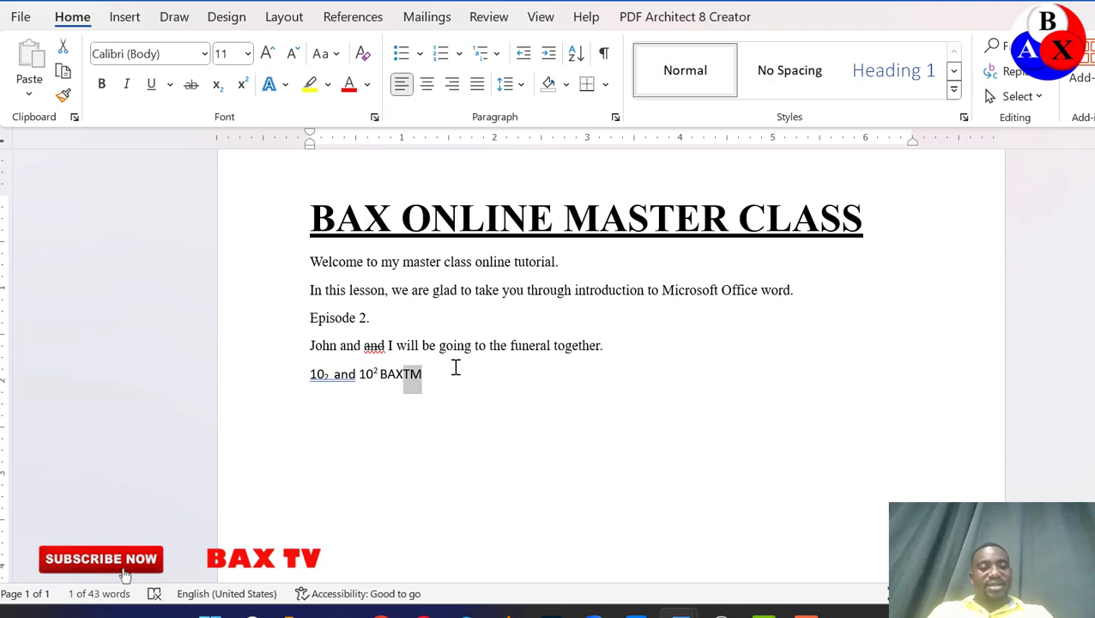
{"action": "left_click", "coordinate": [242, 84]}
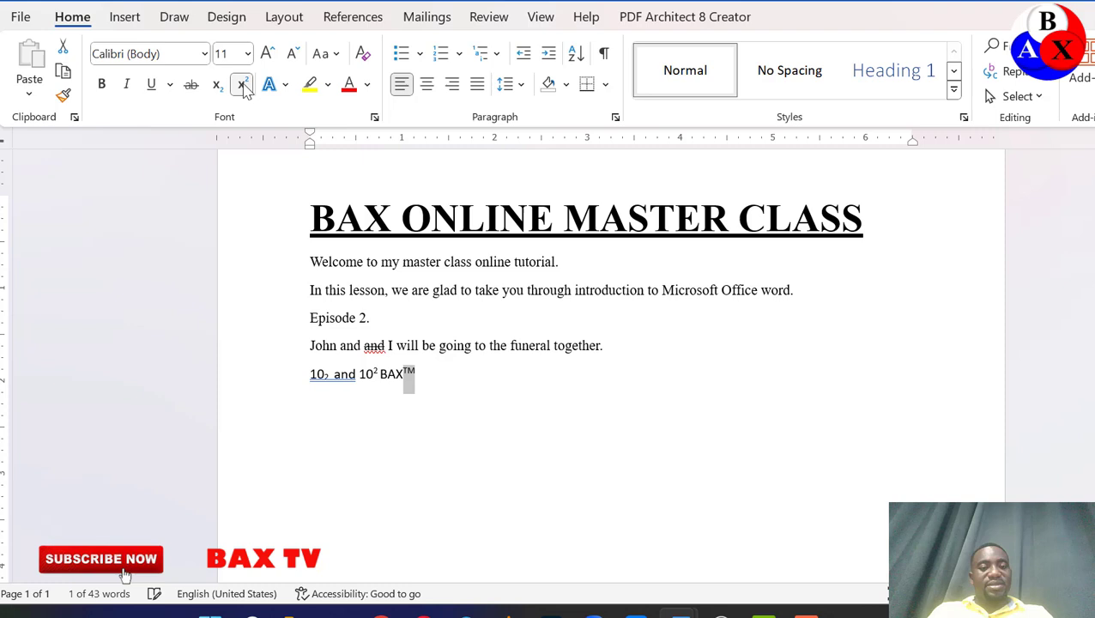
{"action": "left_click", "coordinate": [427, 403]}
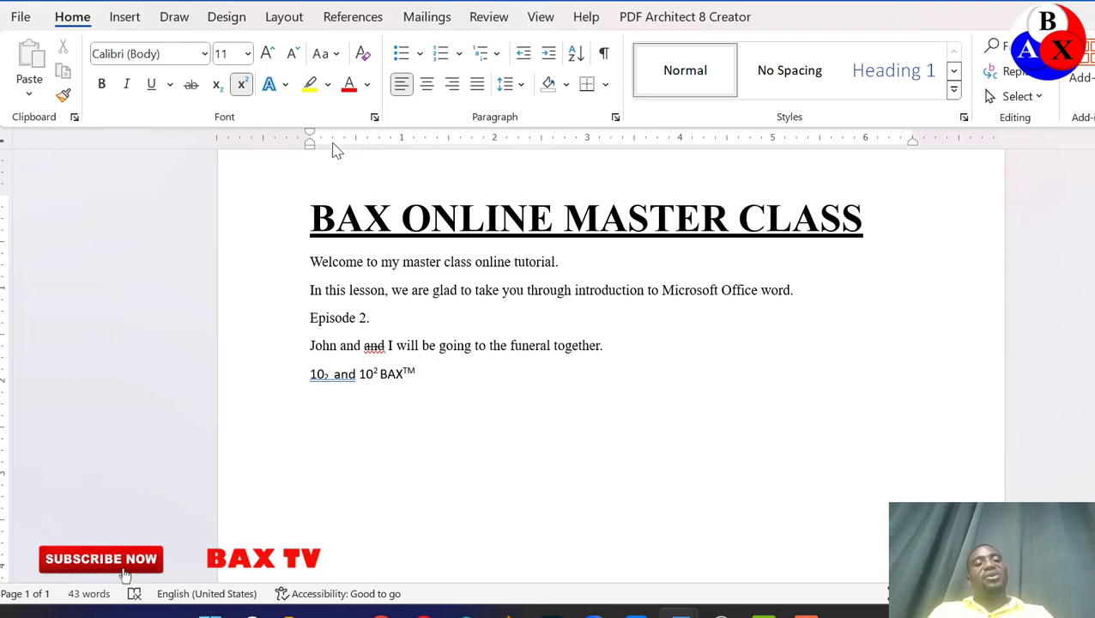
{"action": "left_click", "coordinate": [243, 84]}
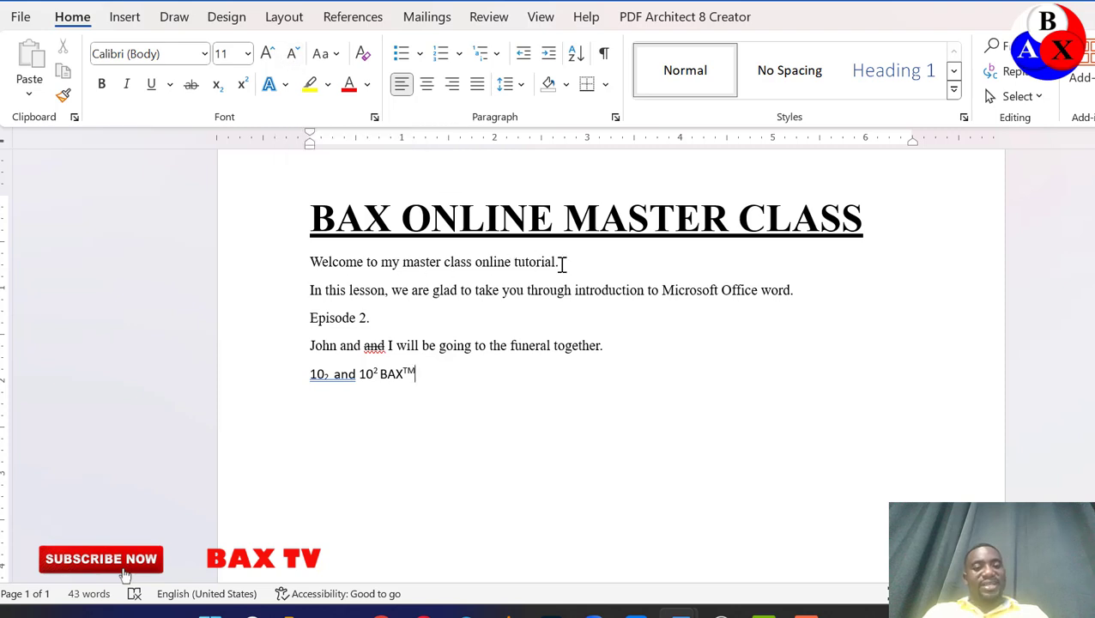
Step: Increase the font size of the line "Welcome to my master class online tutorial." in increments past 26 pt
{"action": "left_click_drag", "start_coordinate": [562, 264], "coordinate": [318, 267]}
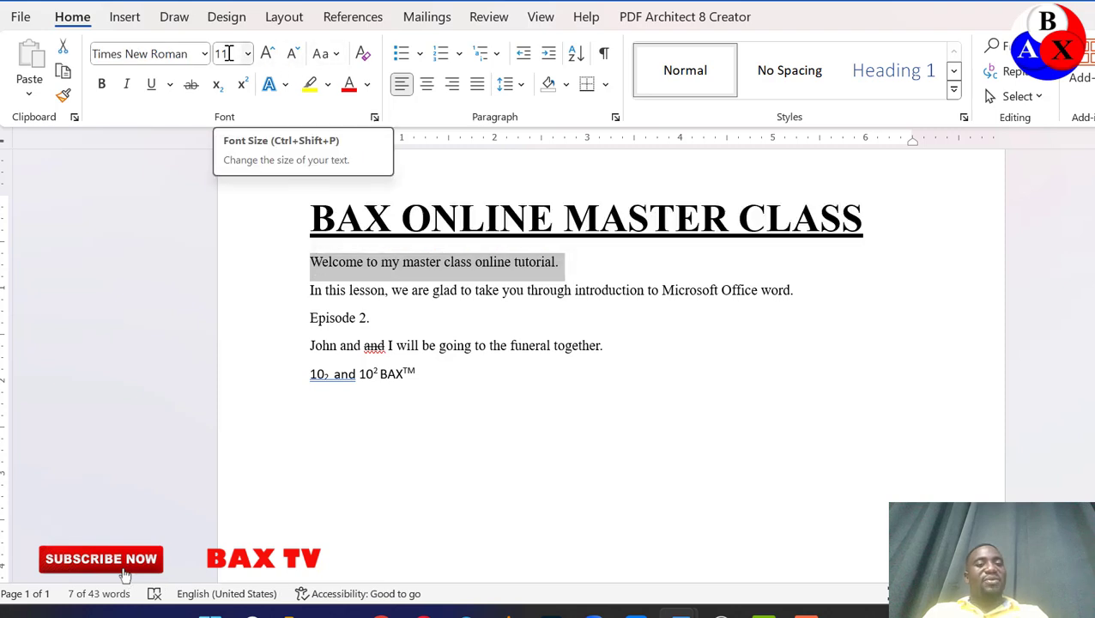
{"action": "left_click", "coordinate": [266, 54]}
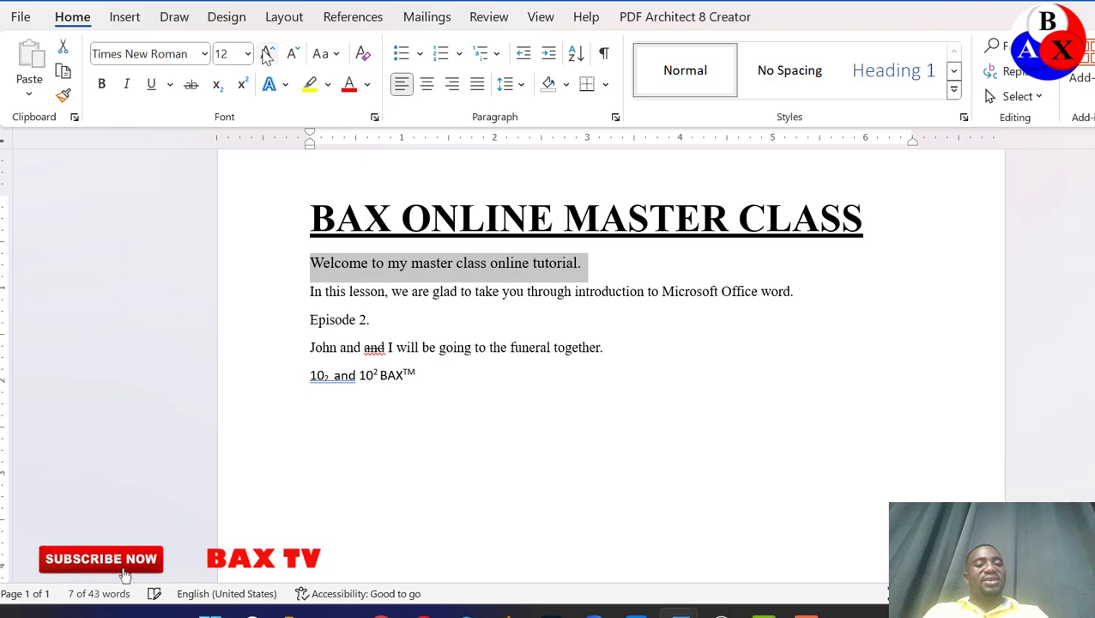
{"action": "left_click", "coordinate": [267, 54]}
{"action": "left_click", "coordinate": [267, 54]}
{"action": "left_click", "coordinate": [267, 54]}
{"action": "left_click", "coordinate": [267, 54]}
{"action": "left_click", "coordinate": [267, 54]}
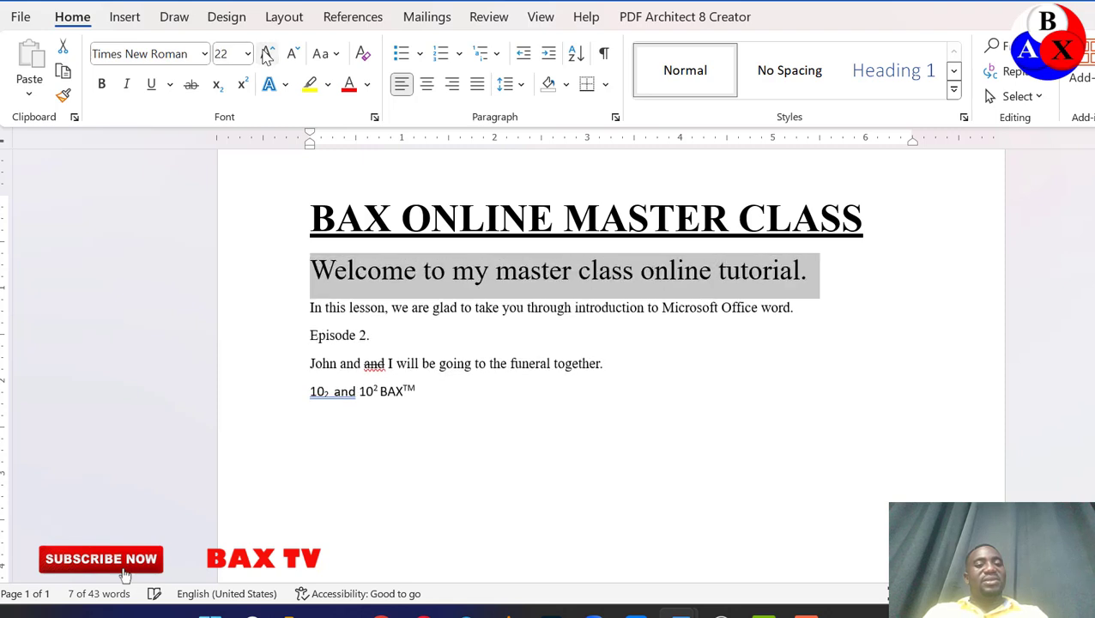
{"action": "left_click", "coordinate": [266, 54]}
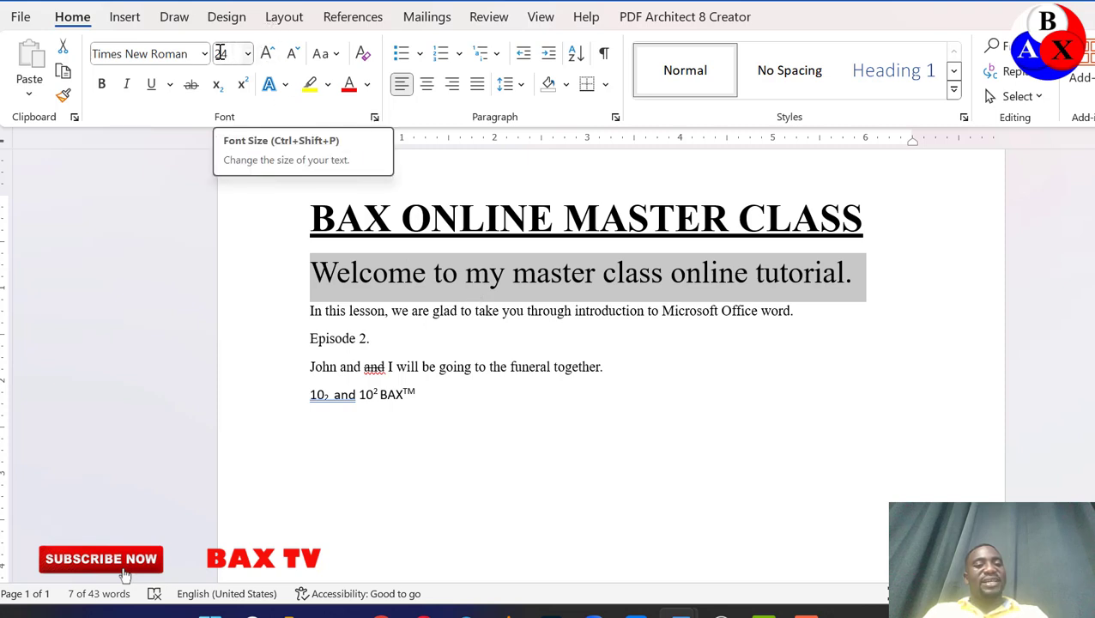
{"action": "left_click", "coordinate": [268, 54]}
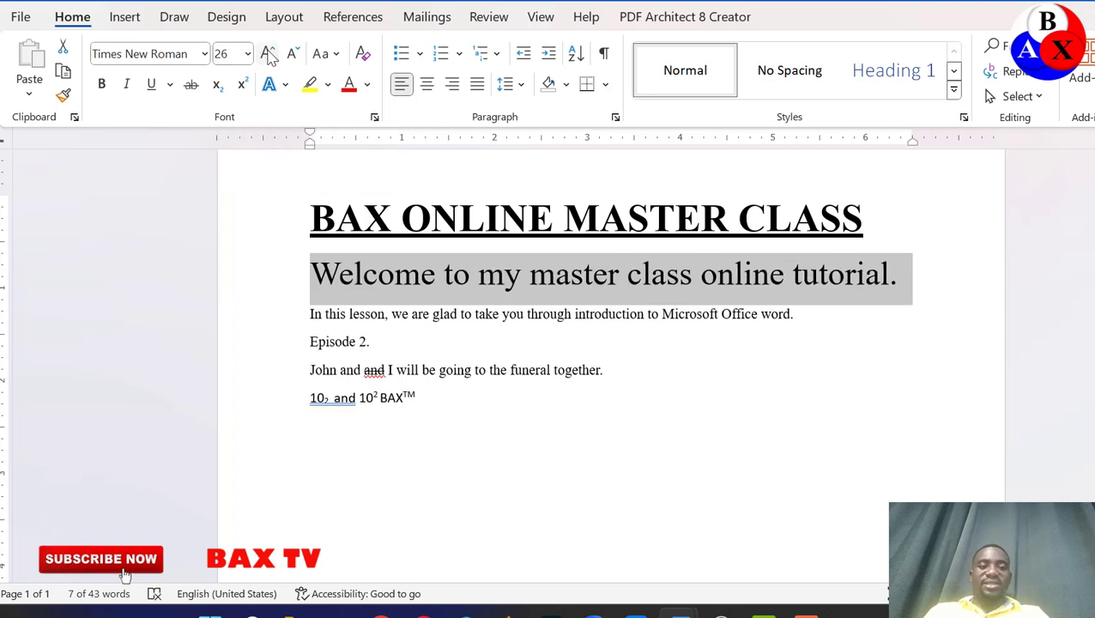
{"action": "left_click", "coordinate": [268, 54]}
Step: Reduce the font size of the "Welcome to my master class online tutorial." line in increments to 20 pt
{"action": "double_click", "coordinate": [295, 54]}
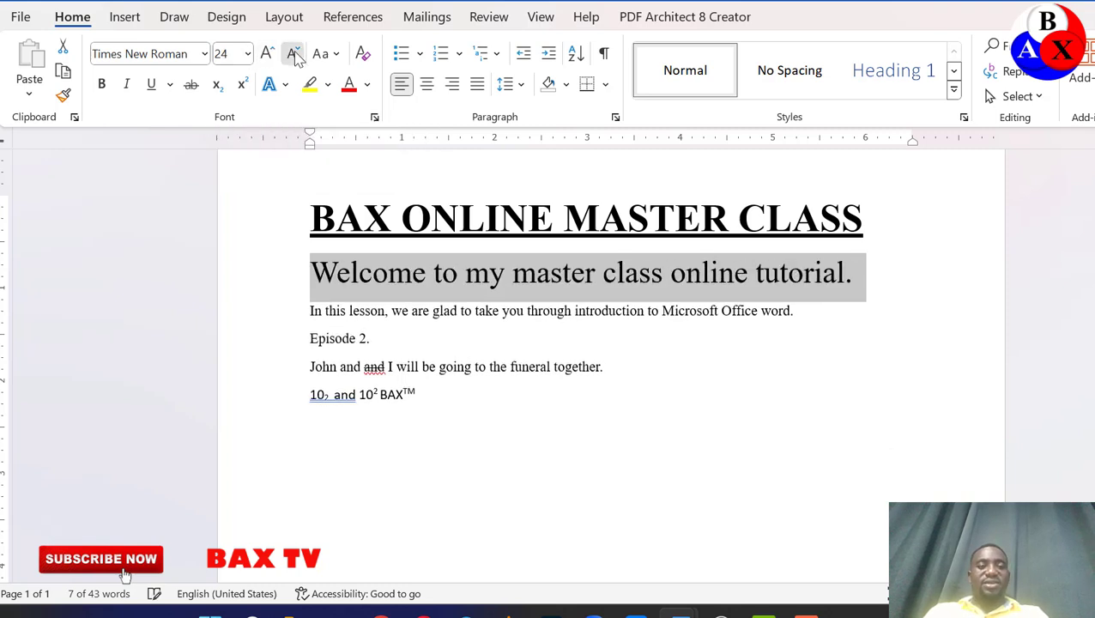
{"action": "left_click", "coordinate": [294, 55]}
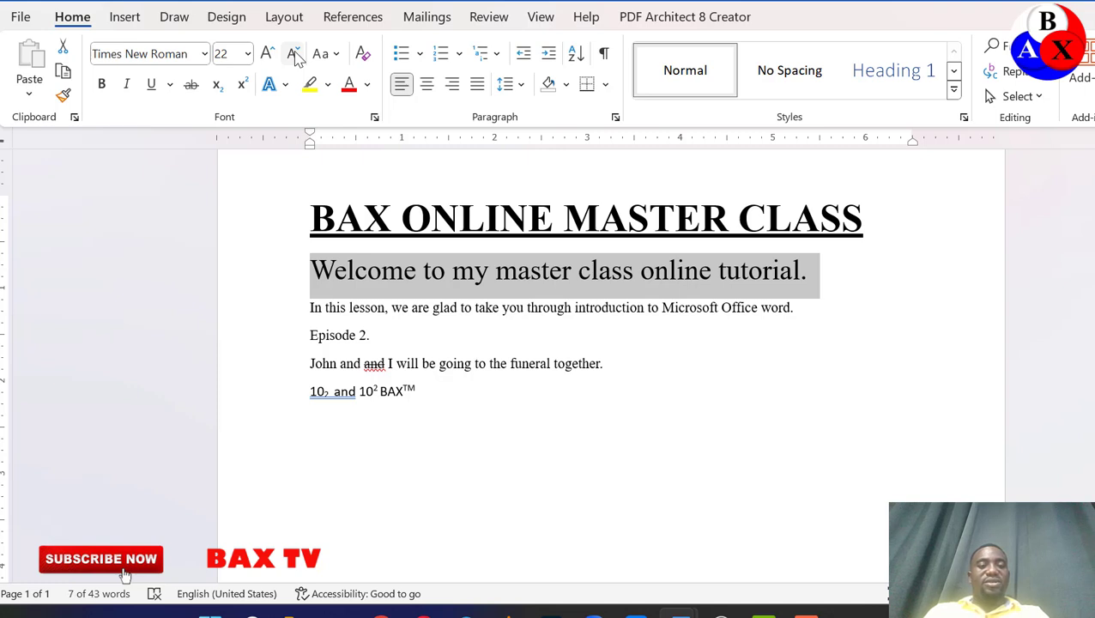
{"action": "left_click", "coordinate": [295, 54]}
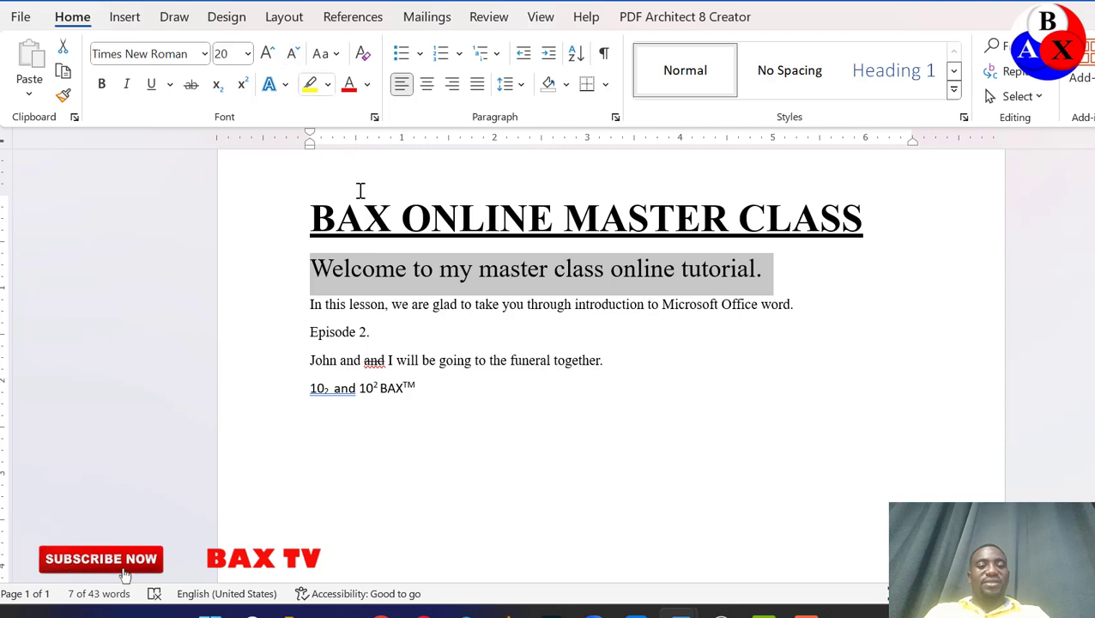
Step: Set the font size of all the text below the title to 20 pt
{"action": "left_click_drag", "start_coordinate": [476, 406], "coordinate": [318, 274]}
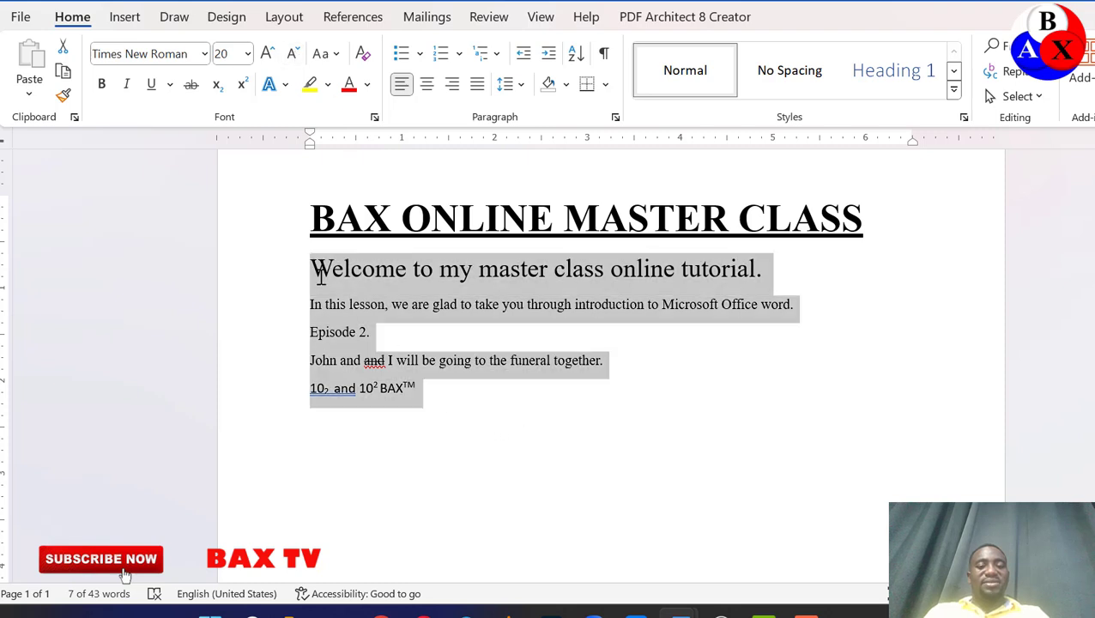
{"action": "left_click", "coordinate": [247, 53]}
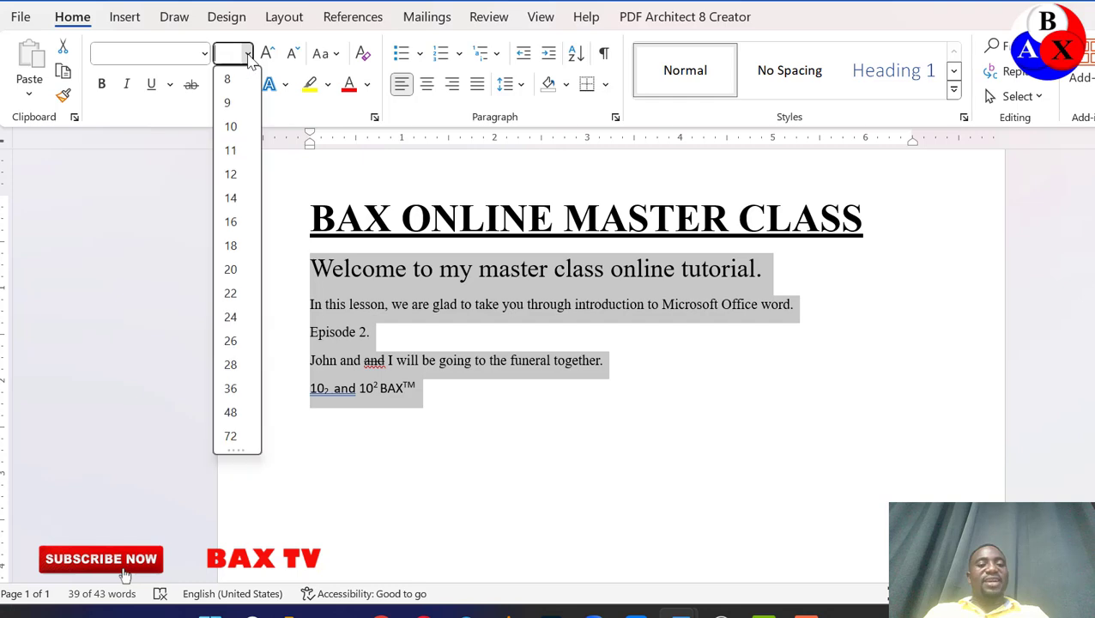
{"action": "left_click", "coordinate": [231, 270]}
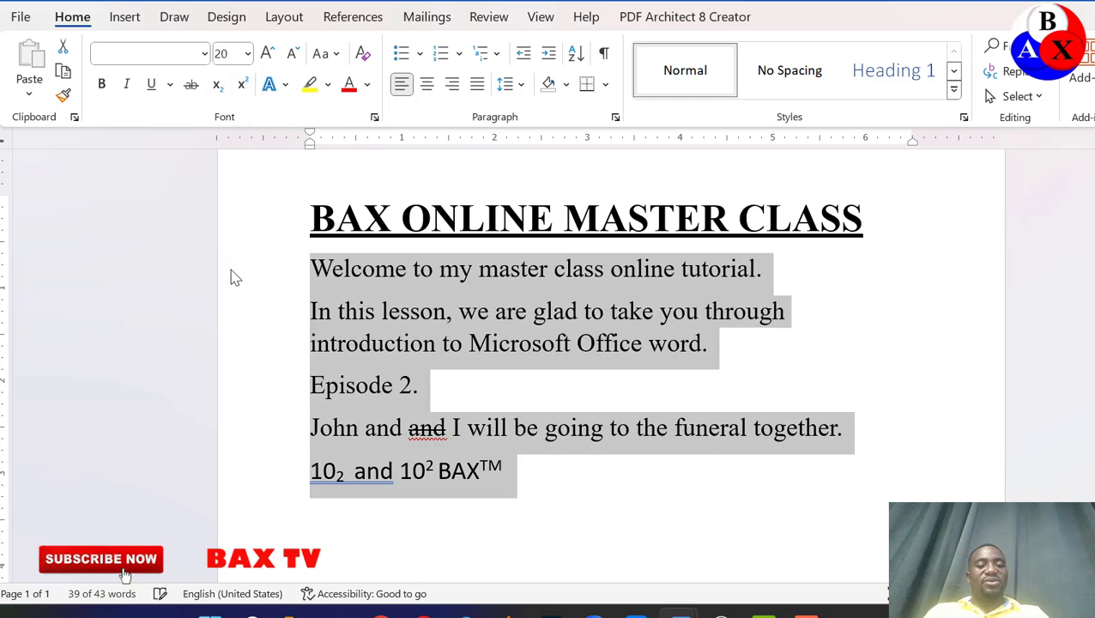
{"action": "left_click", "coordinate": [186, 57]}
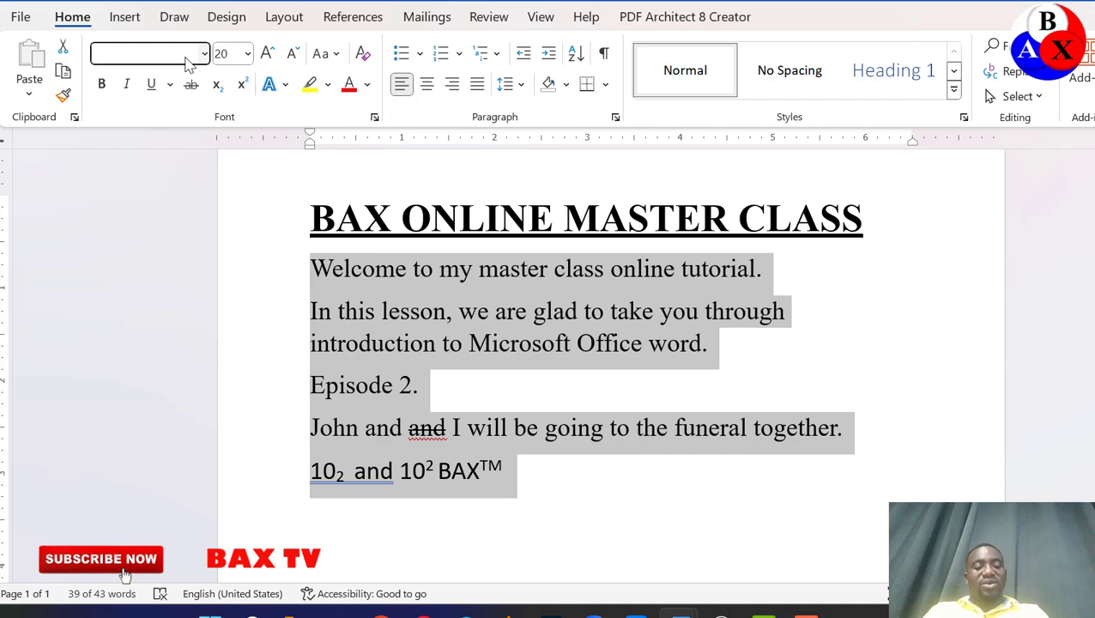
{"action": "type", "text": "Tikm"}
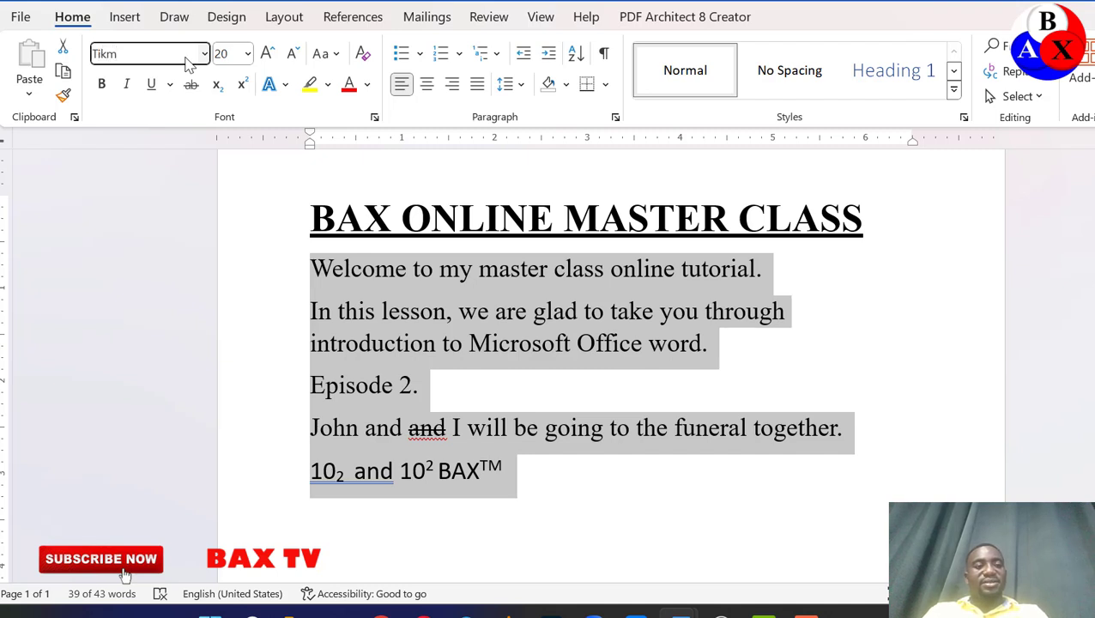
{"action": "key", "text": "BackSpace"}
{"action": "key", "text": "BackSpace"}
{"action": "key", "text": "BackSpace"}
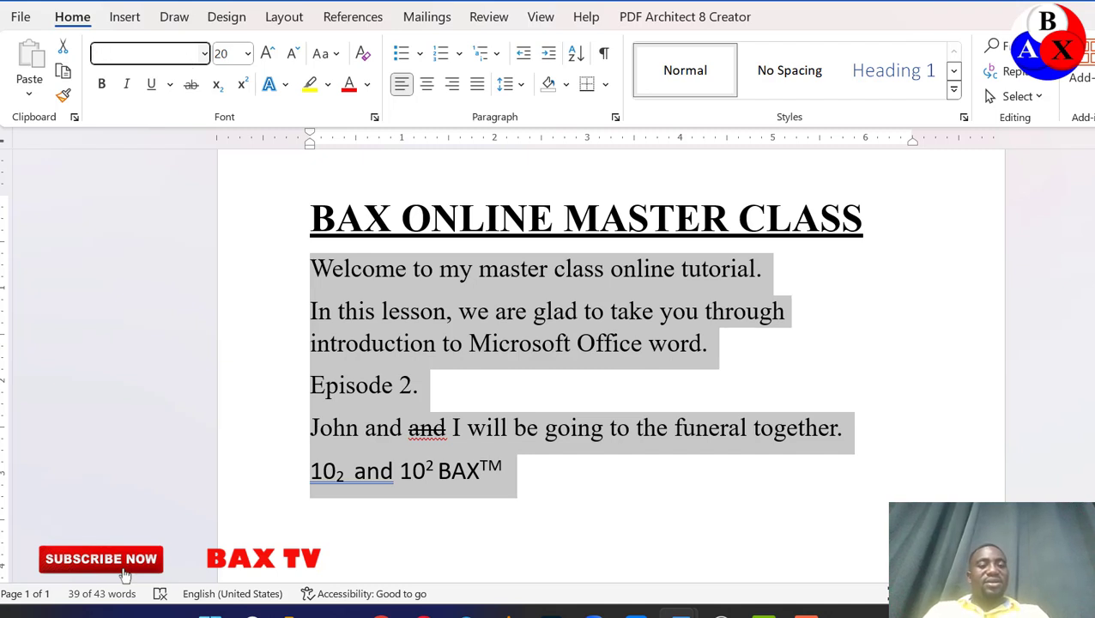
Step: Change the font of all the text below the title to Times New Roman and deselect it
{"action": "left_click", "coordinate": [205, 53]}
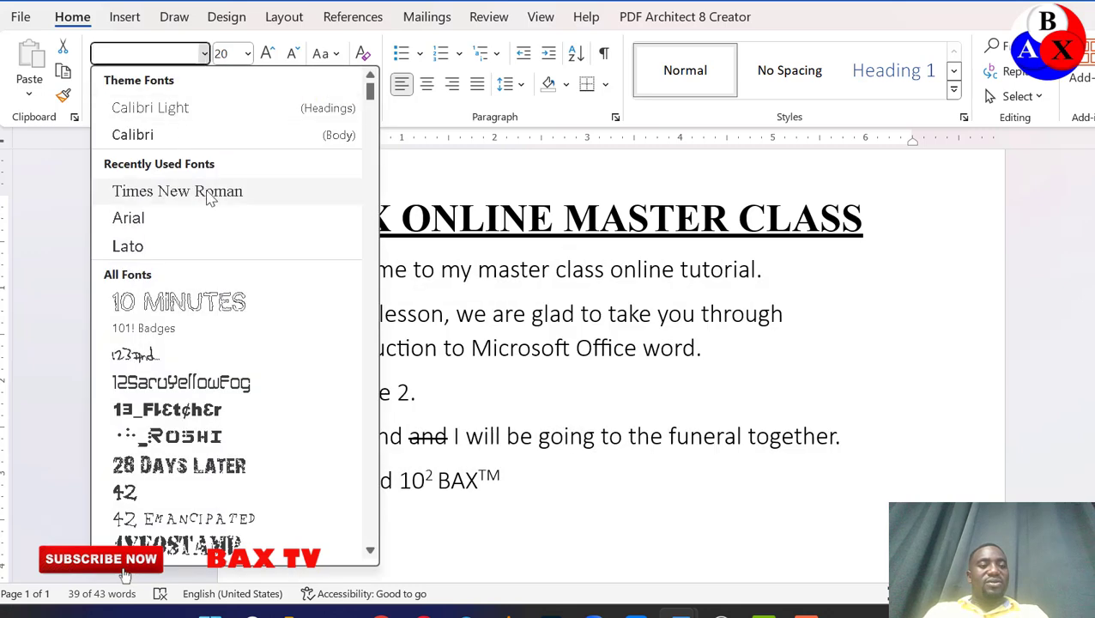
{"action": "left_click", "coordinate": [216, 199]}
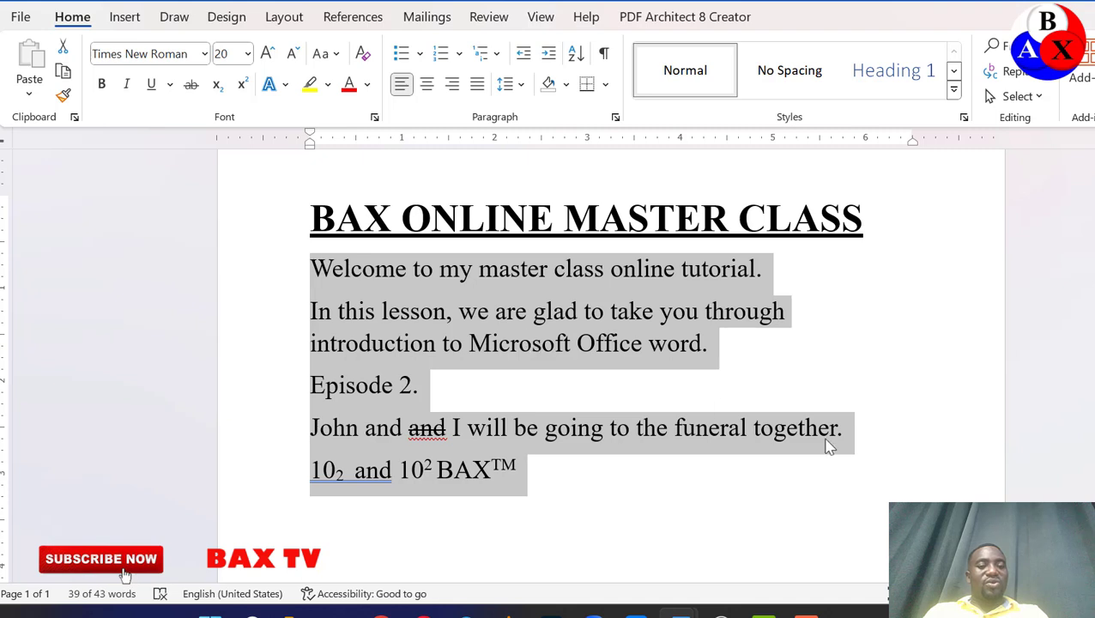
{"action": "left_click", "coordinate": [607, 485]}
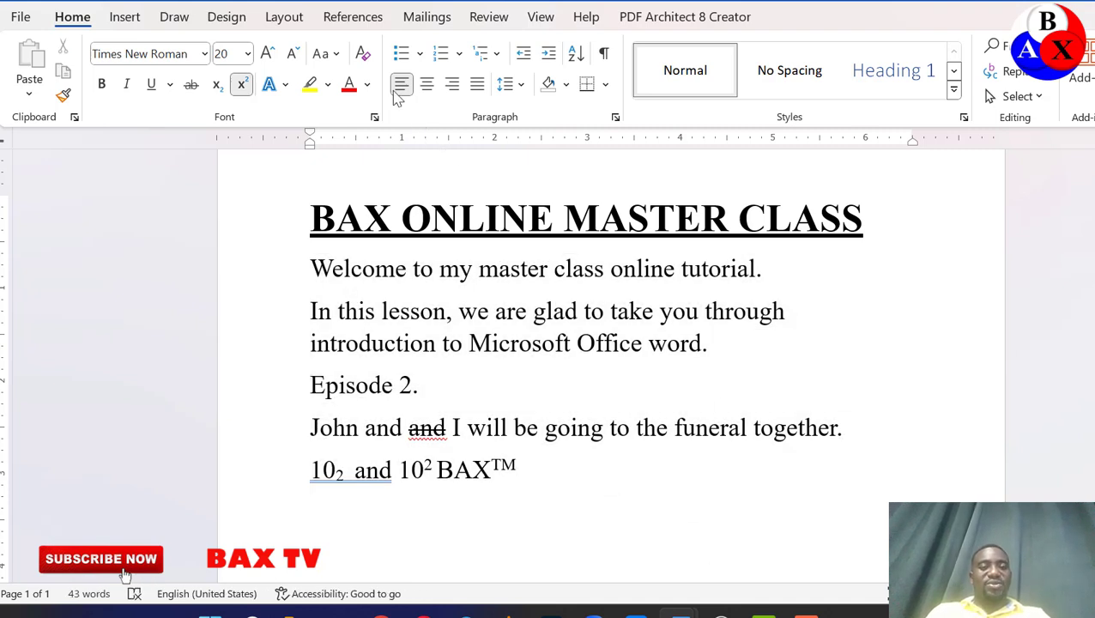
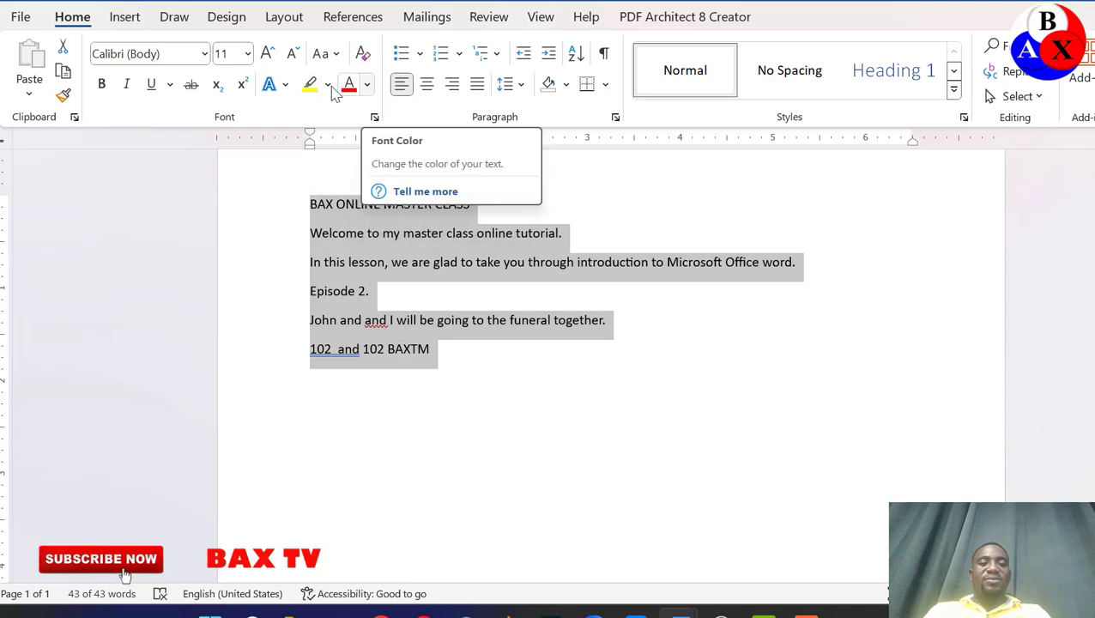
{"action": "left_click", "coordinate": [284, 84]}
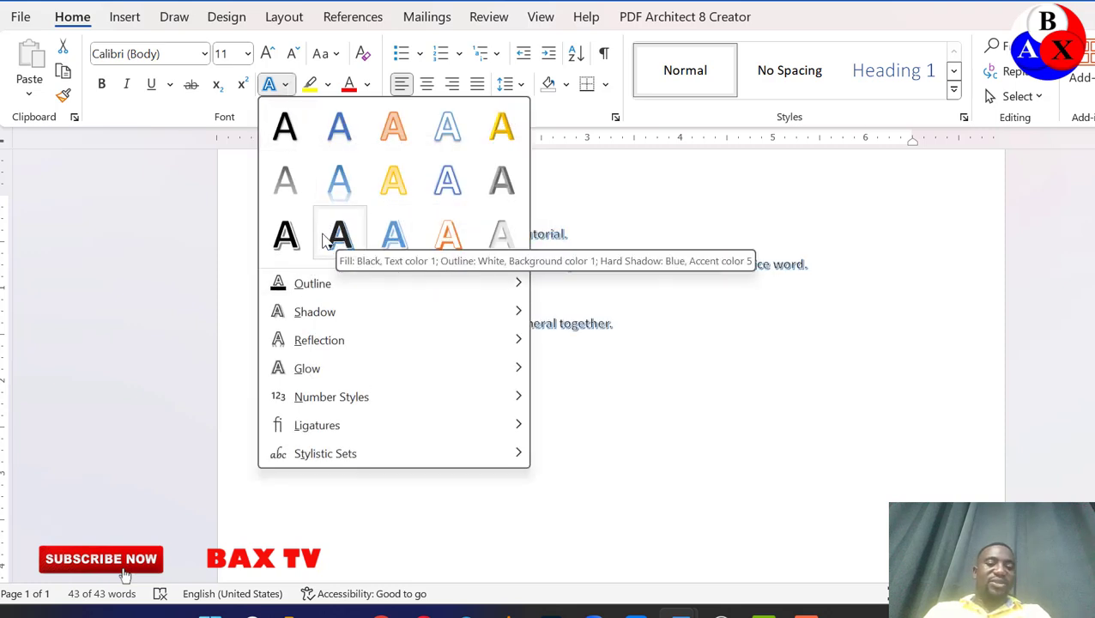
{"action": "left_click", "coordinate": [746, 417]}
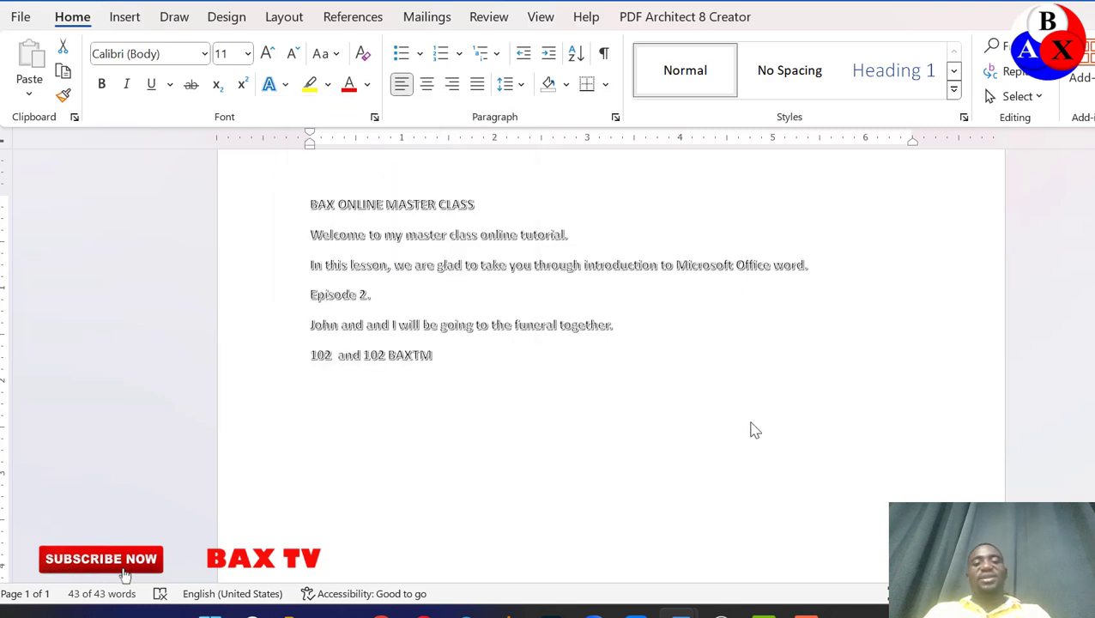
{"action": "key", "text": "ctrl+a"}
{"action": "left_click", "coordinate": [479, 213]}
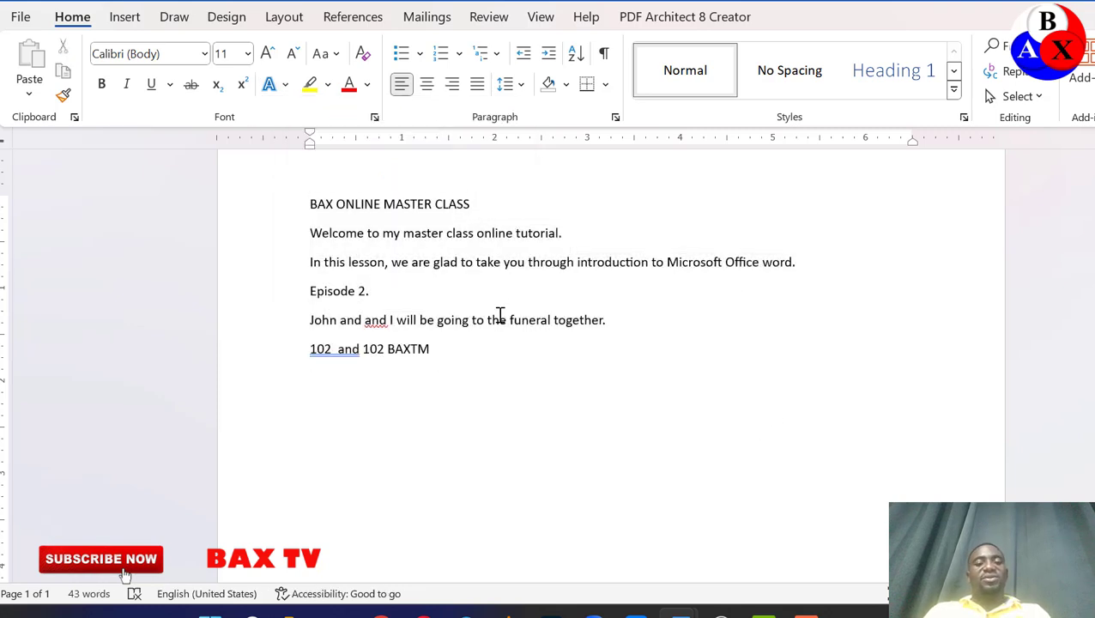
Step: Set the font of the whole document to Times New Roman
{"action": "key", "text": "ctrl+a"}
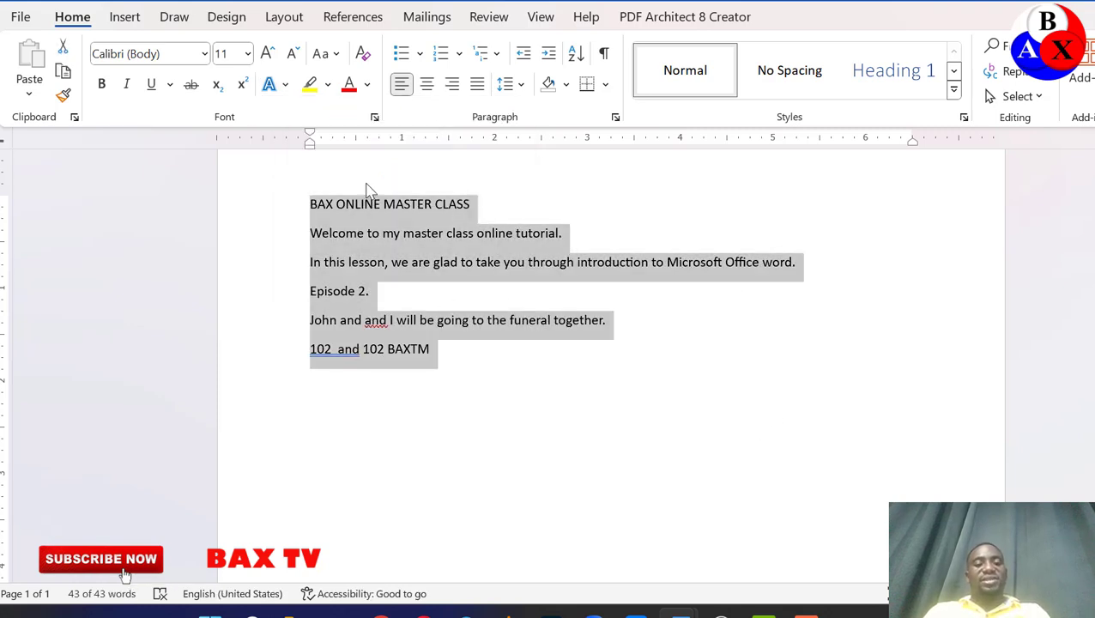
{"action": "left_click", "coordinate": [161, 53]}
{"action": "type", "text": "Times New Roman"}
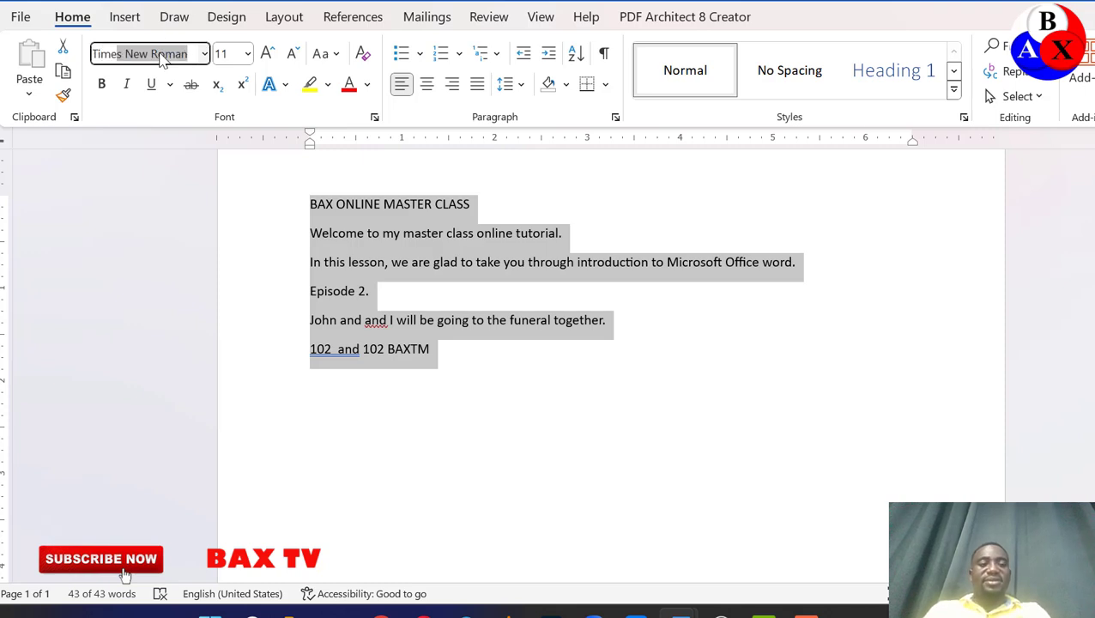
{"action": "key", "text": "Return"}
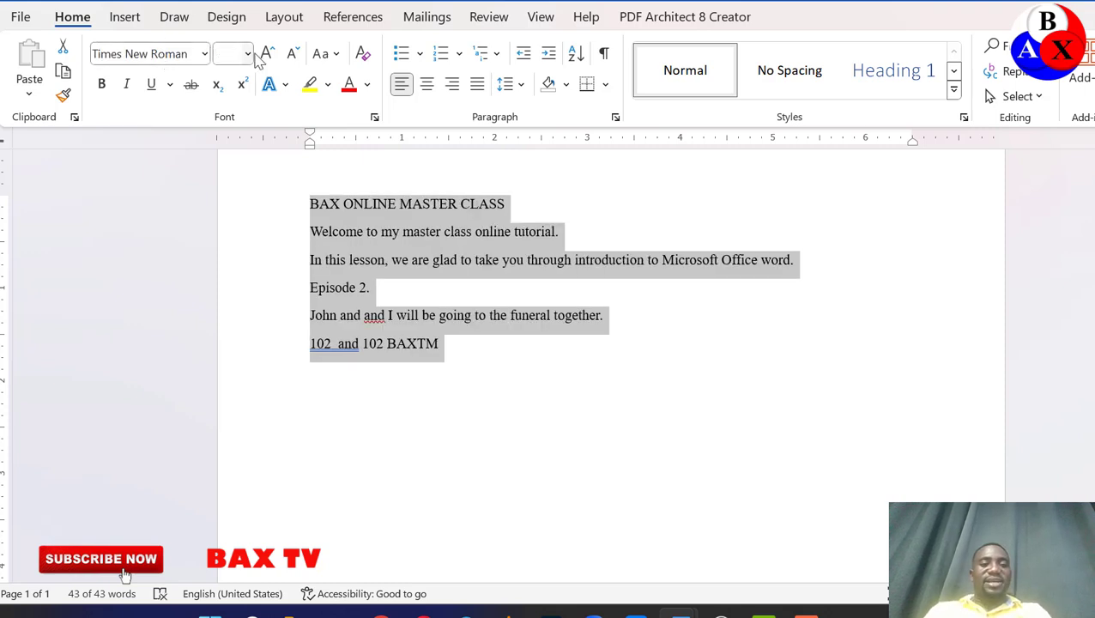
Step: Increase the font size of the whole document in increments to 16 pt
{"action": "left_click", "coordinate": [266, 54]}
{"action": "left_click", "coordinate": [267, 54]}
{"action": "left_click", "coordinate": [268, 55]}
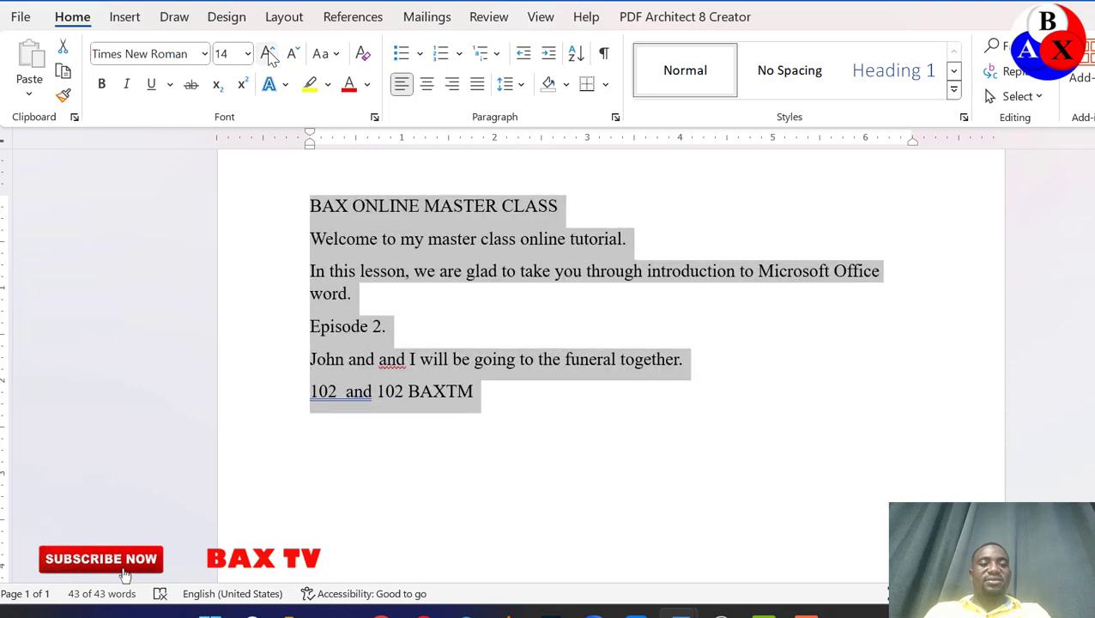
{"action": "left_click", "coordinate": [269, 54]}
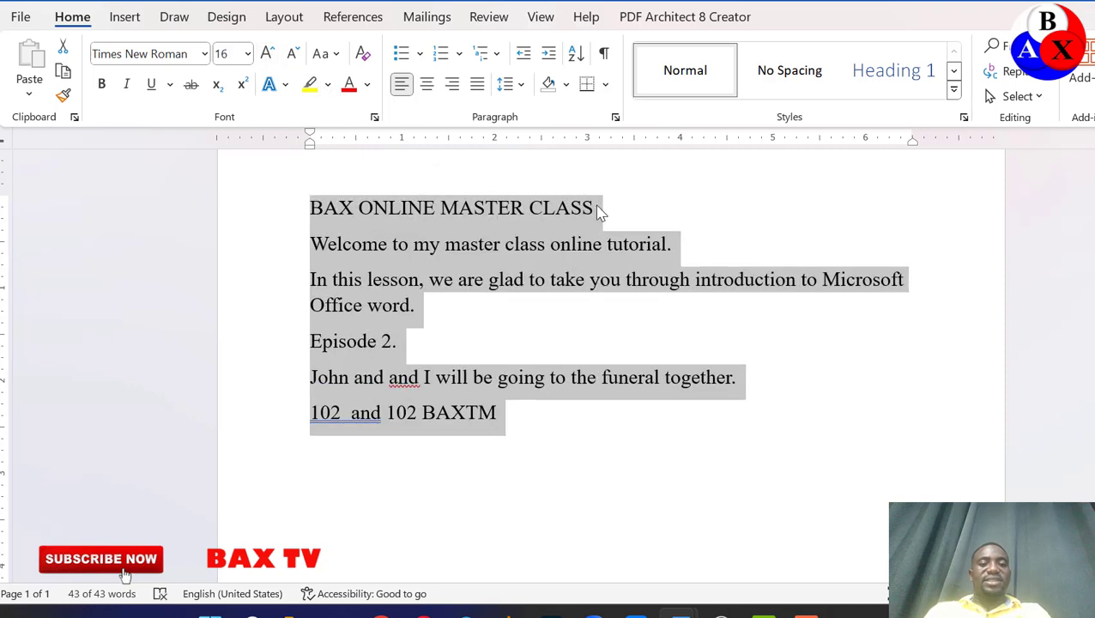
Step: Make the title line "BAX ONLINE MASTER CLASS" bold
{"action": "left_click_drag", "start_coordinate": [599, 211], "coordinate": [313, 210]}
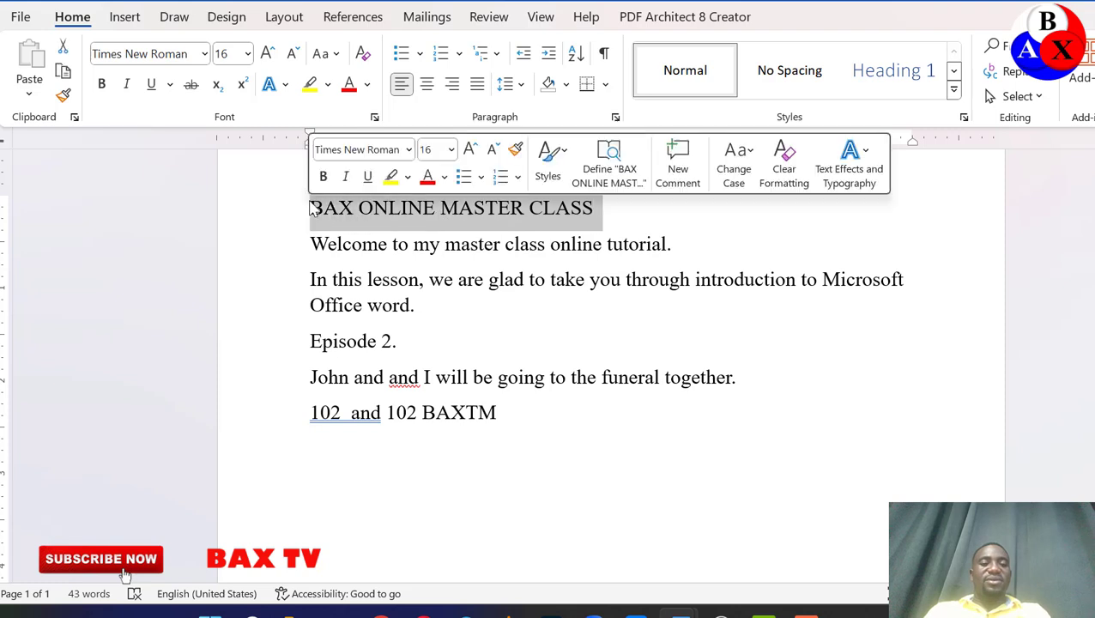
{"action": "left_click", "coordinate": [101, 85]}
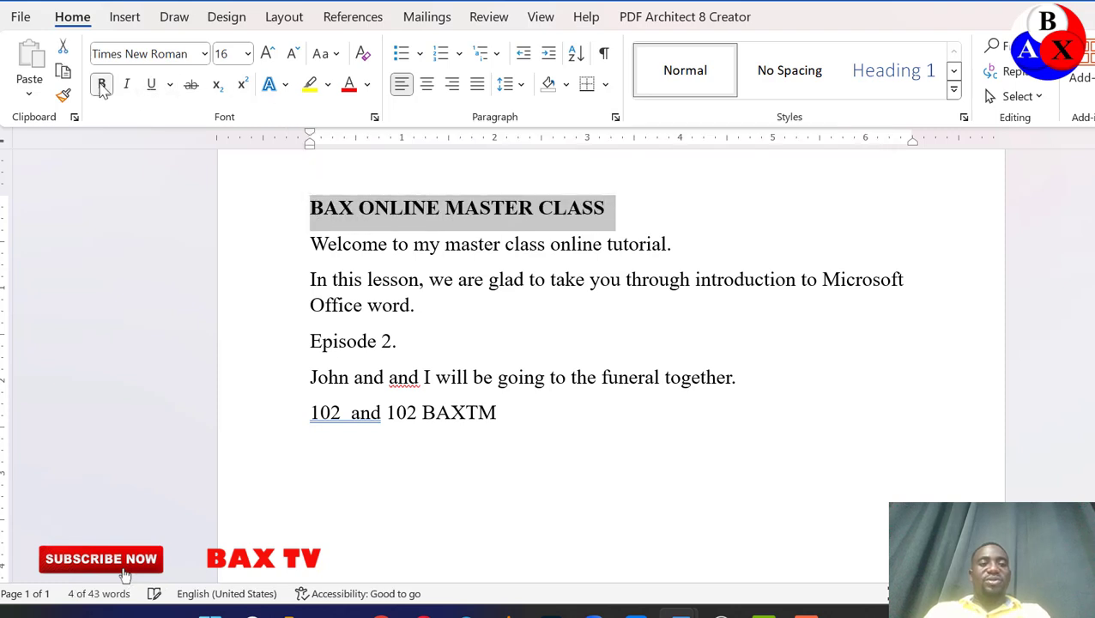
Step: Enlarge the title "BAX ONLINE MASTER CLASS" to 20 pt, underline it and deselect it
{"action": "left_click", "coordinate": [268, 54]}
{"action": "left_click", "coordinate": [269, 55]}
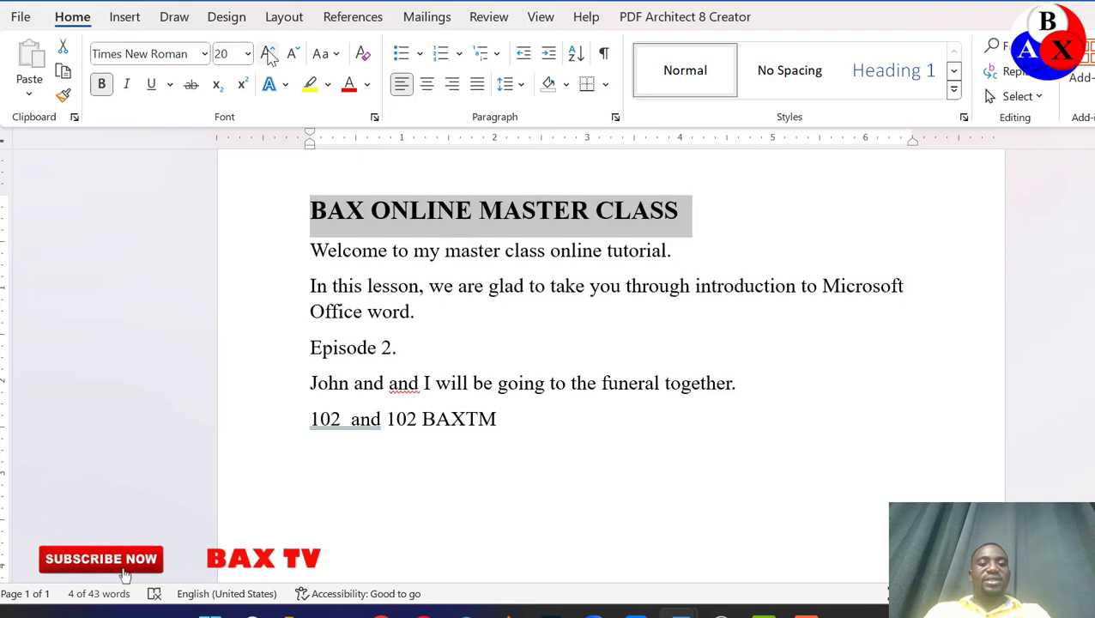
{"action": "left_click", "coordinate": [151, 85]}
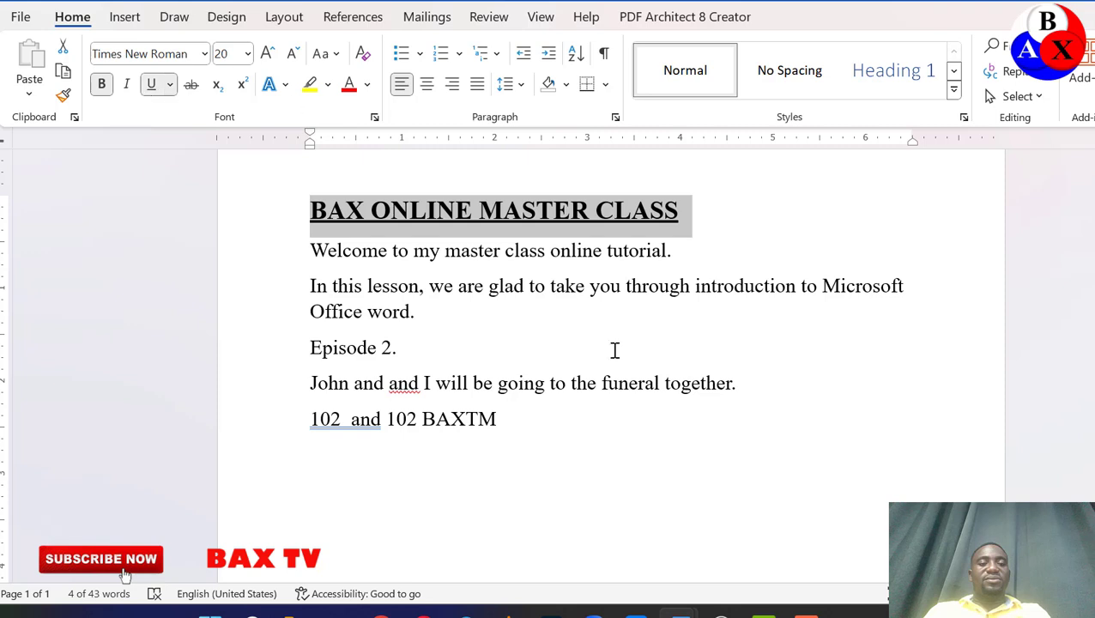
{"action": "left_click", "coordinate": [640, 377]}
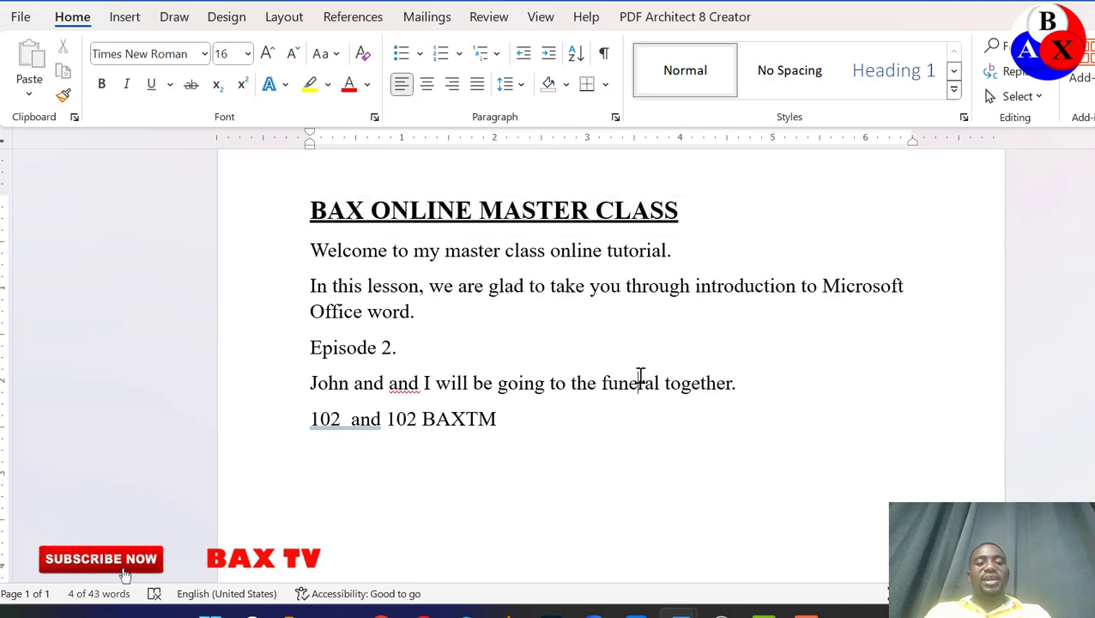
Step: Apply the black-filled text effect with a blue shadow to the title "BAX ONLINE MASTER CLASS"
{"action": "left_click", "coordinate": [285, 86]}
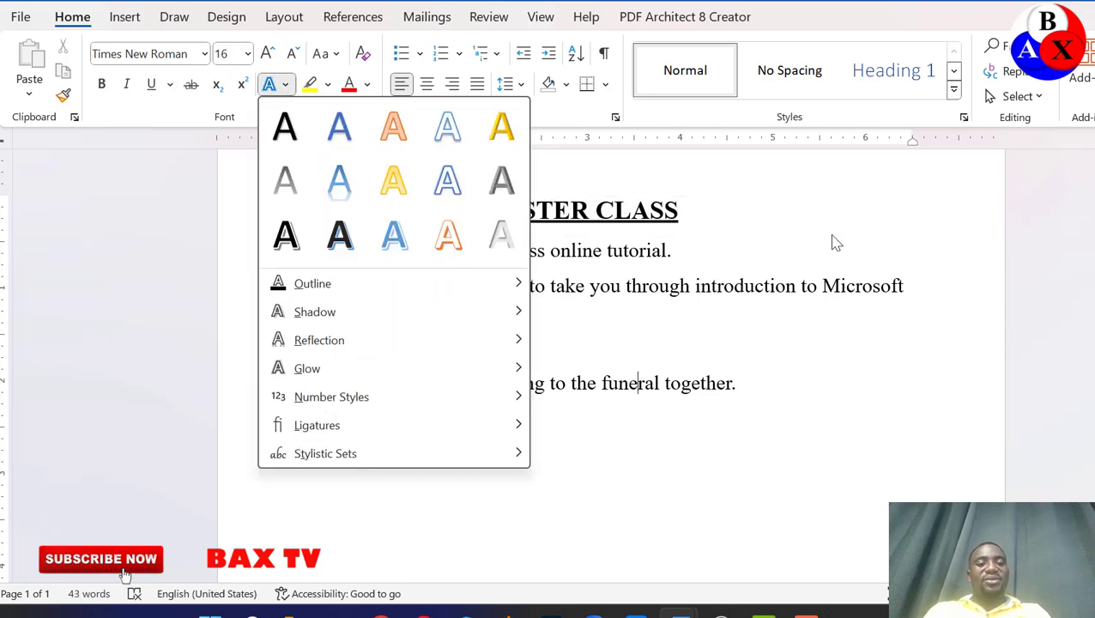
{"action": "left_click", "coordinate": [793, 223]}
{"action": "left_click_drag", "start_coordinate": [686, 211], "coordinate": [306, 211]}
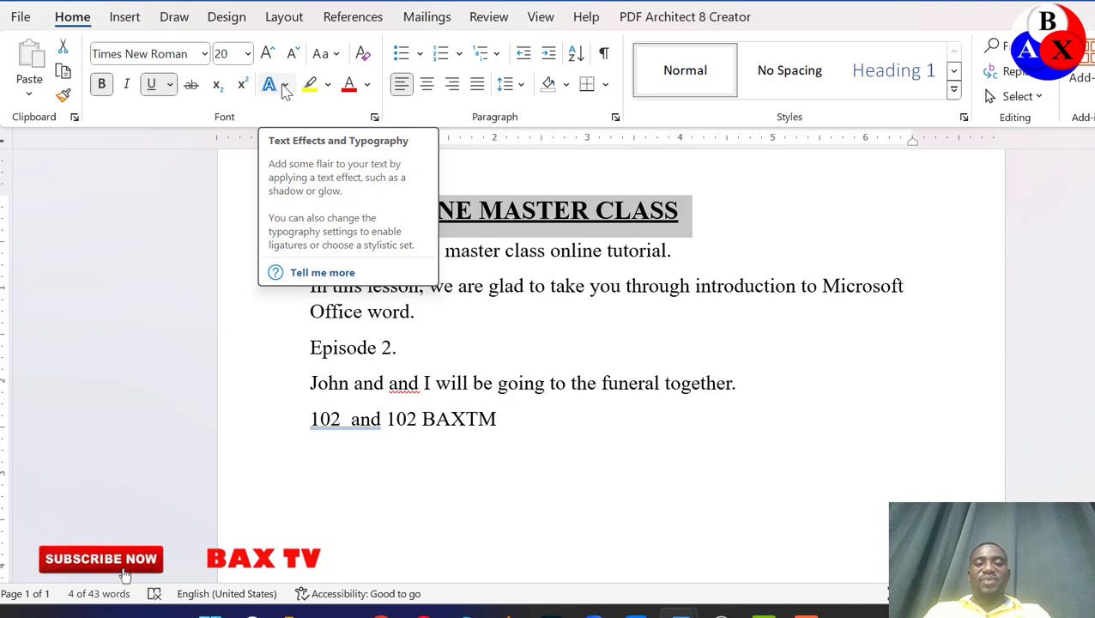
{"action": "left_click", "coordinate": [285, 86]}
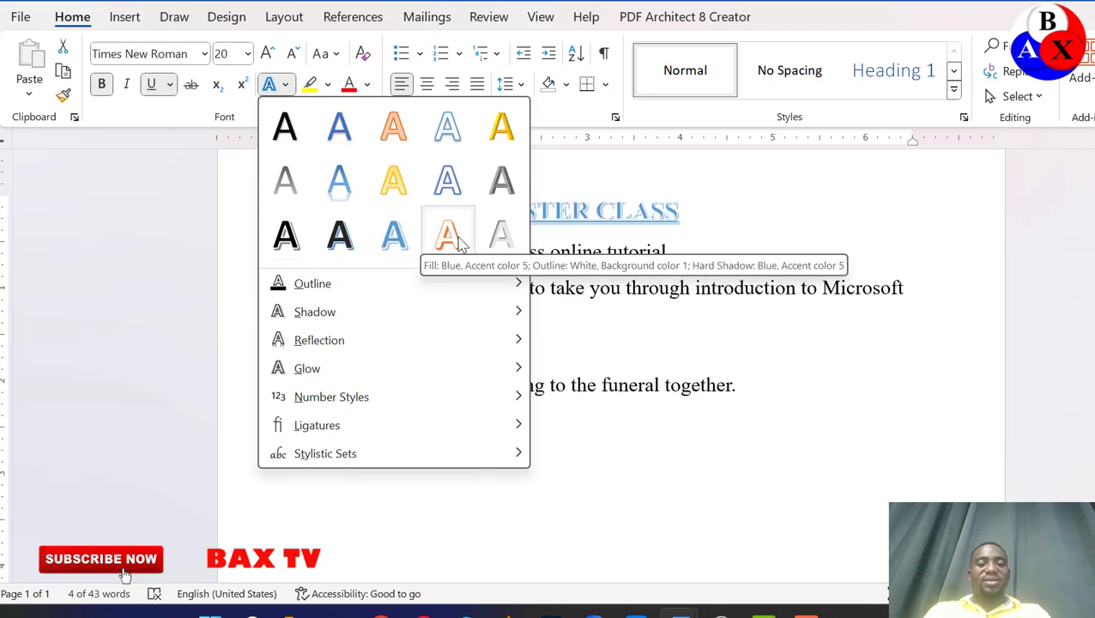
{"action": "mouse_move", "coordinate": [420, 294]}
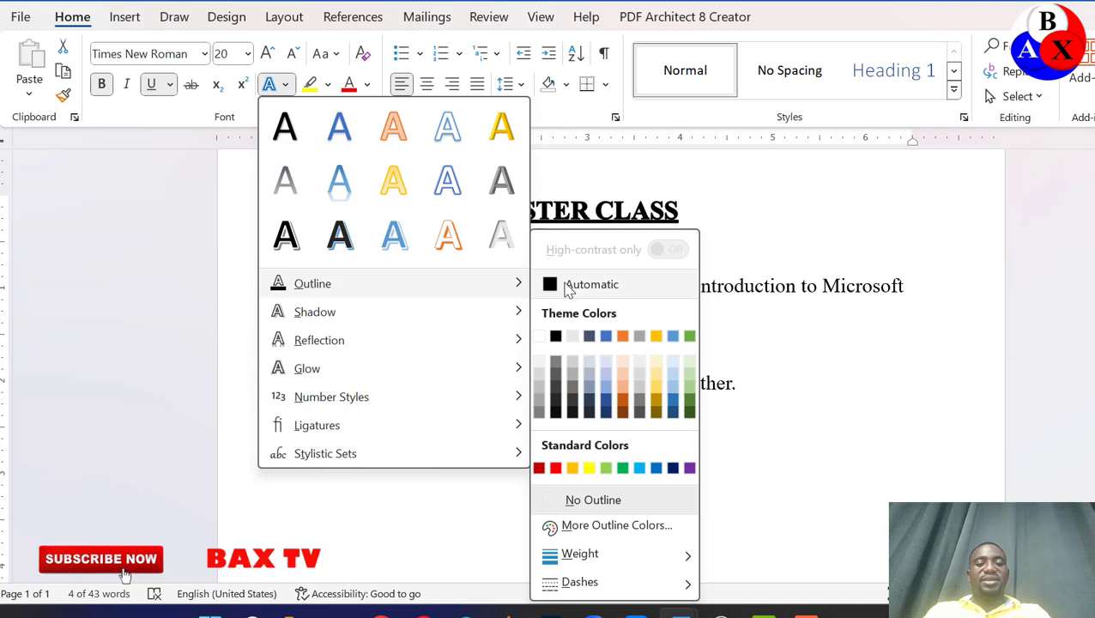
{"action": "left_click", "coordinate": [339, 236]}
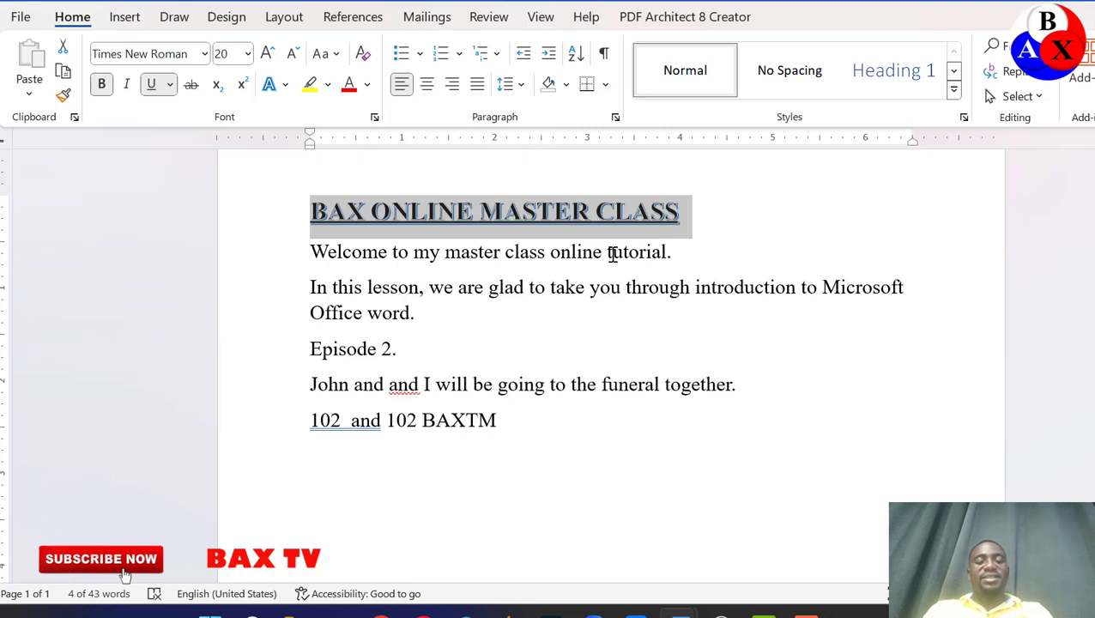
{"action": "left_click", "coordinate": [329, 86]}
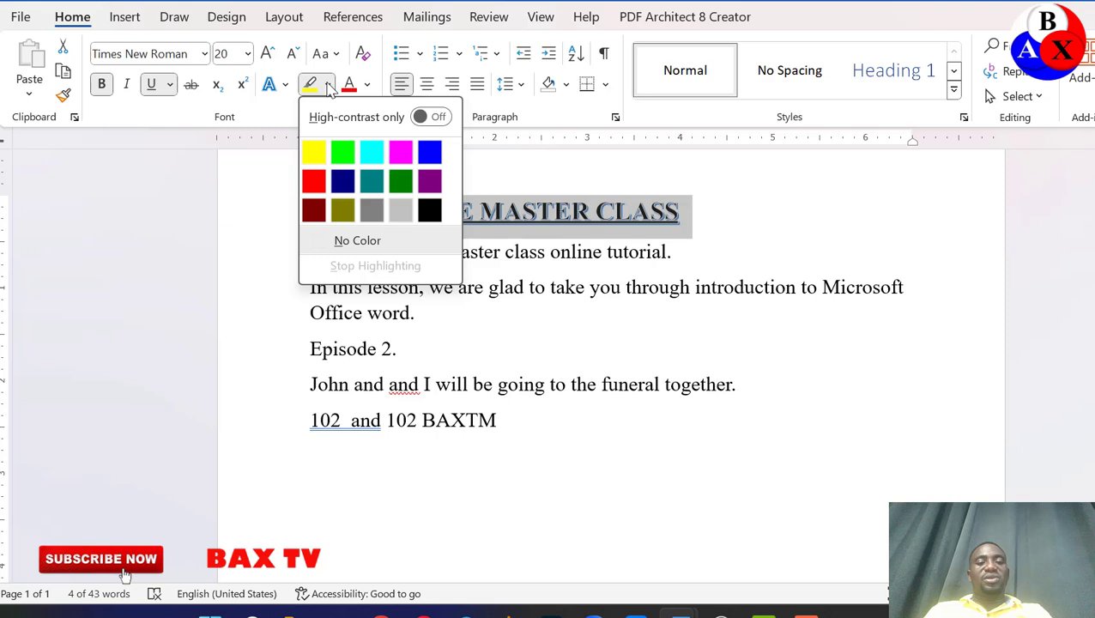
{"action": "left_click", "coordinate": [329, 86]}
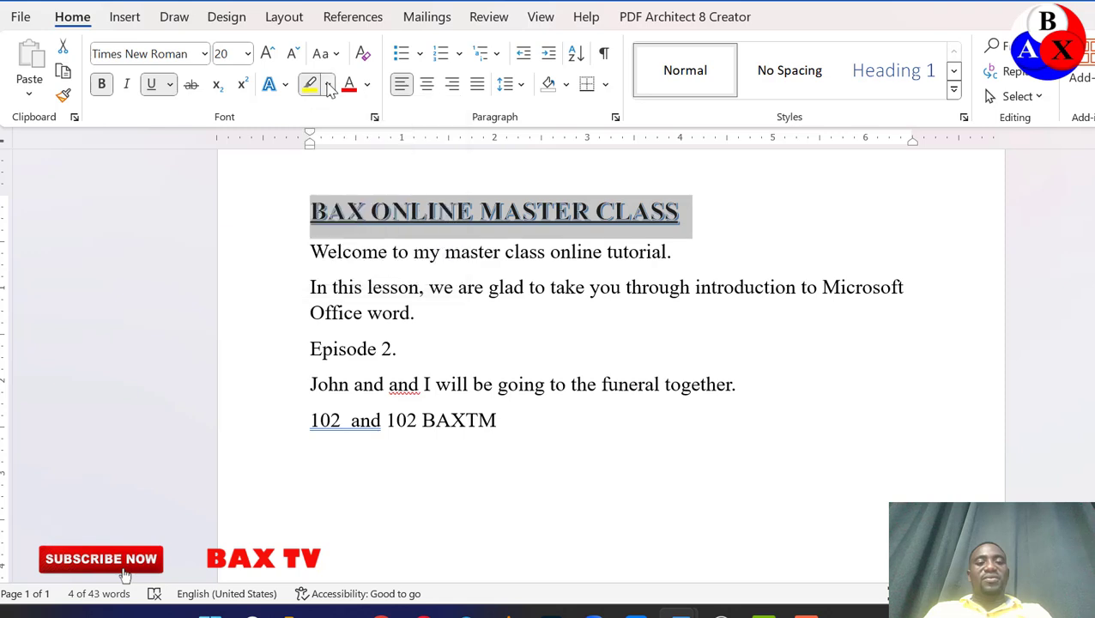
{"action": "left_click", "coordinate": [367, 84]}
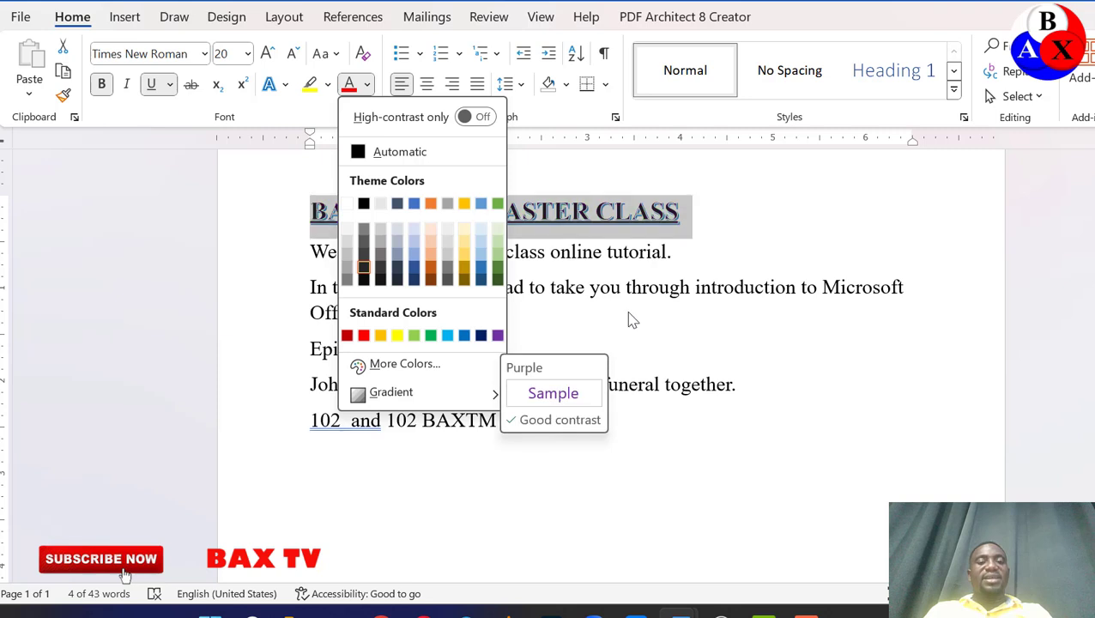
Step: Highlight the title "BAX ONLINE MASTER CLASS" in black and deselect it
{"action": "left_click", "coordinate": [328, 85]}
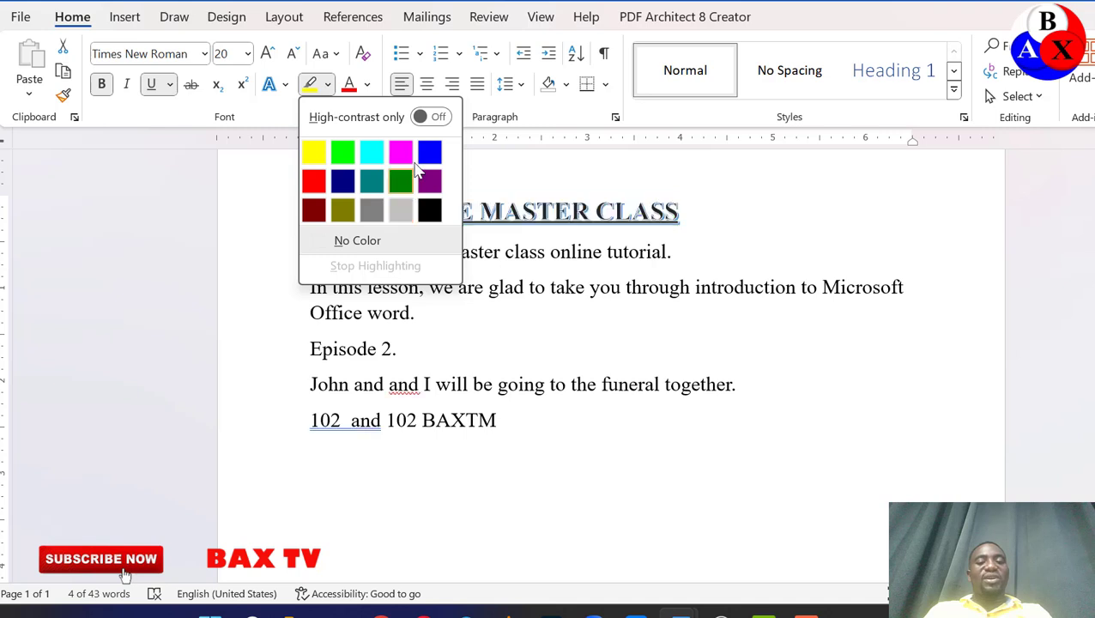
{"action": "left_click", "coordinate": [430, 213]}
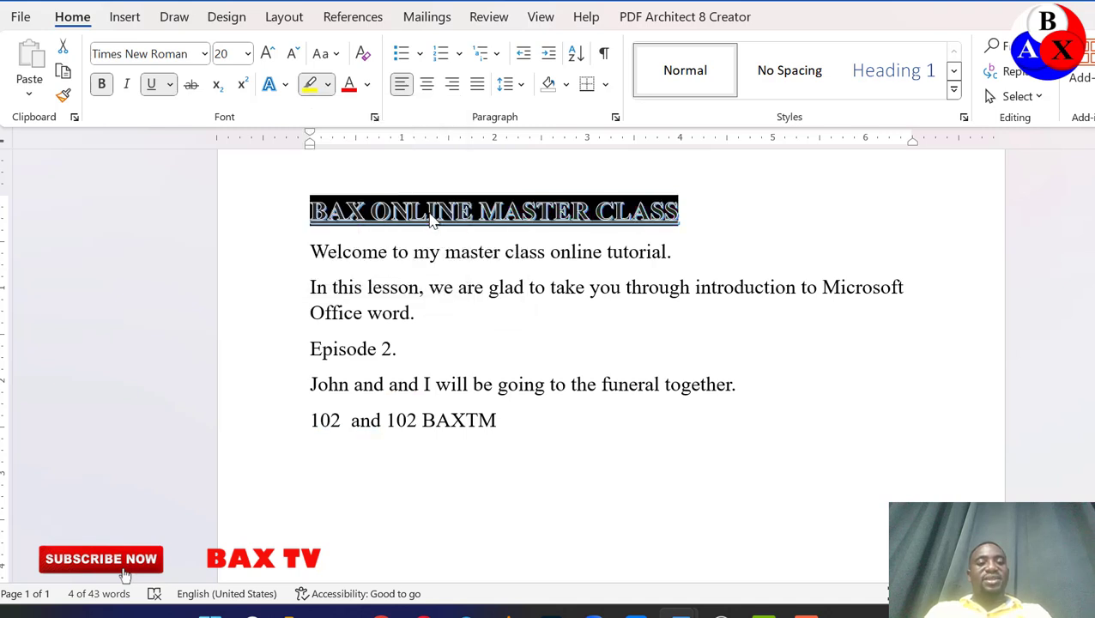
{"action": "left_click", "coordinate": [430, 213]}
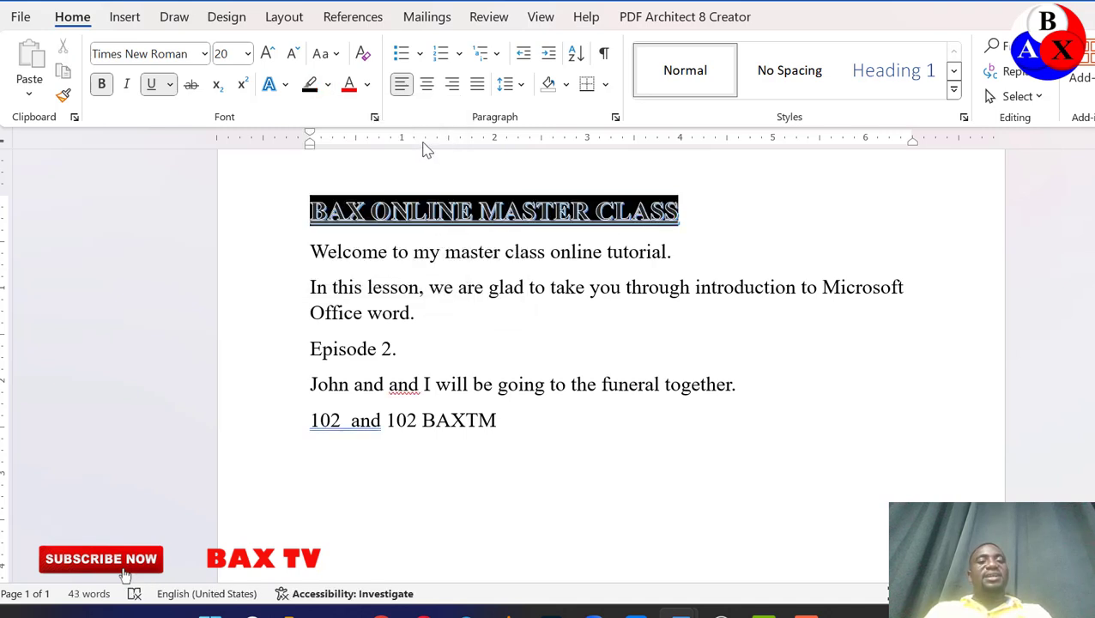
{"action": "left_click", "coordinate": [645, 269]}
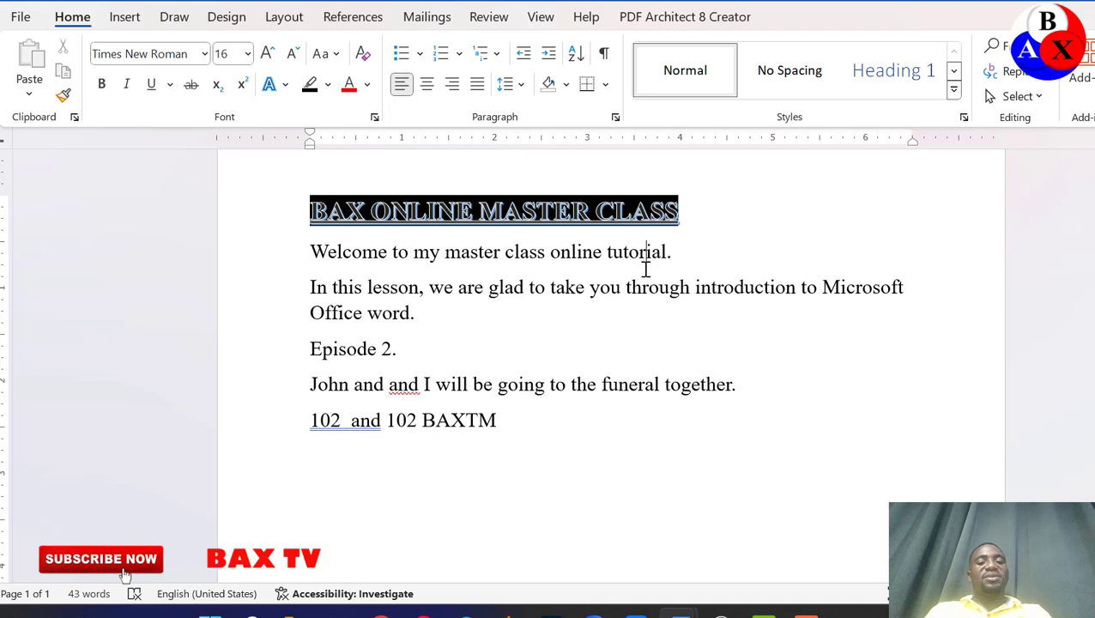
Step: Change the title's font color to the lightest theme shade just below white and deselect it
{"action": "left_click", "coordinate": [674, 211]}
{"action": "left_click_drag", "start_coordinate": [682, 214], "coordinate": [308, 190]}
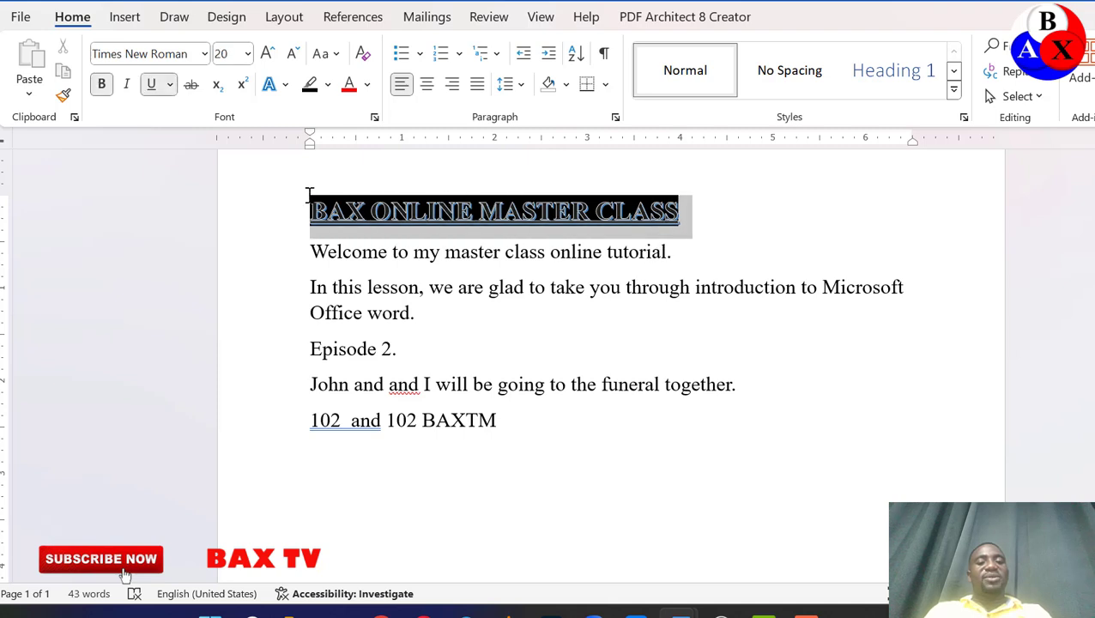
{"action": "left_click", "coordinate": [368, 84]}
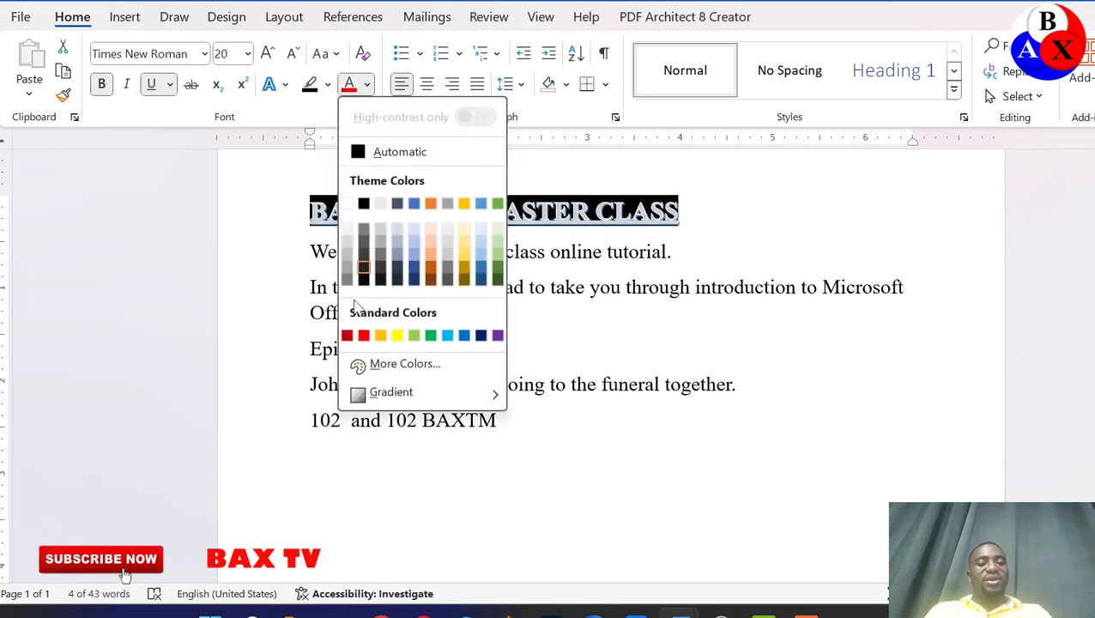
{"action": "left_click", "coordinate": [347, 233]}
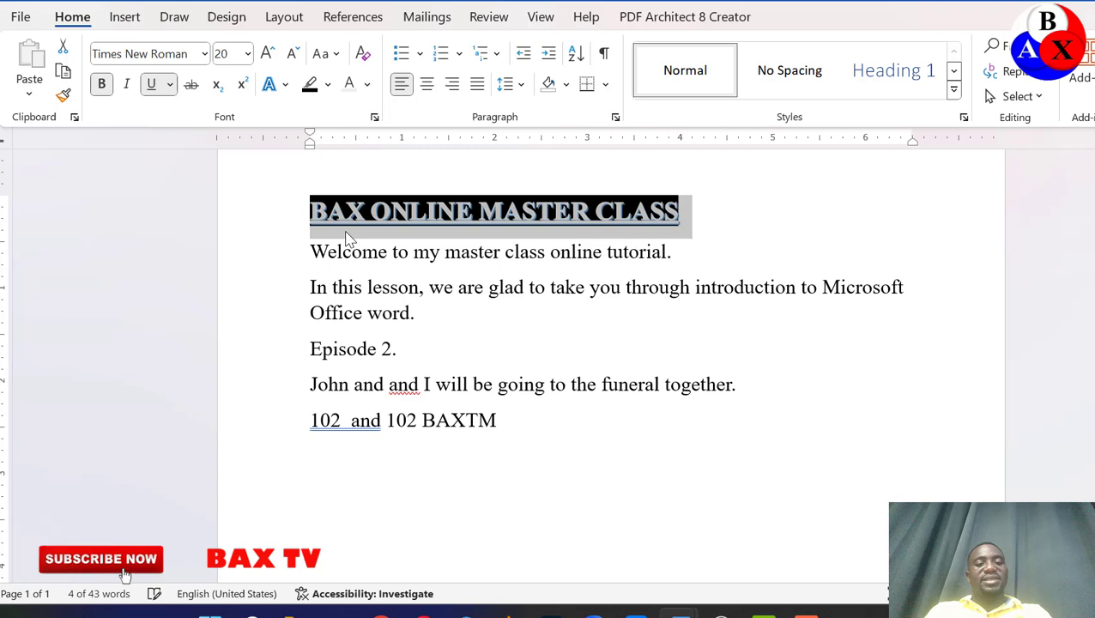
{"action": "left_click", "coordinate": [706, 245]}
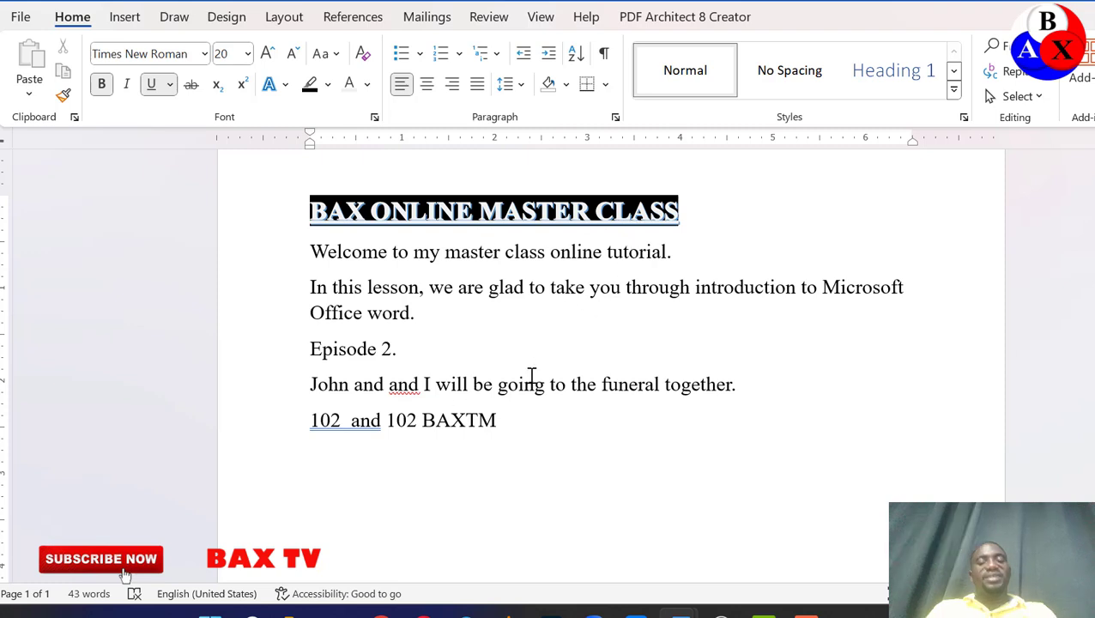
Step: Add three new lines reading "TIME", "VENUE" and "DATE" below the "102 and 102 BAXTM" line
{"action": "left_click", "coordinate": [530, 419]}
{"action": "key", "text": "Return"}
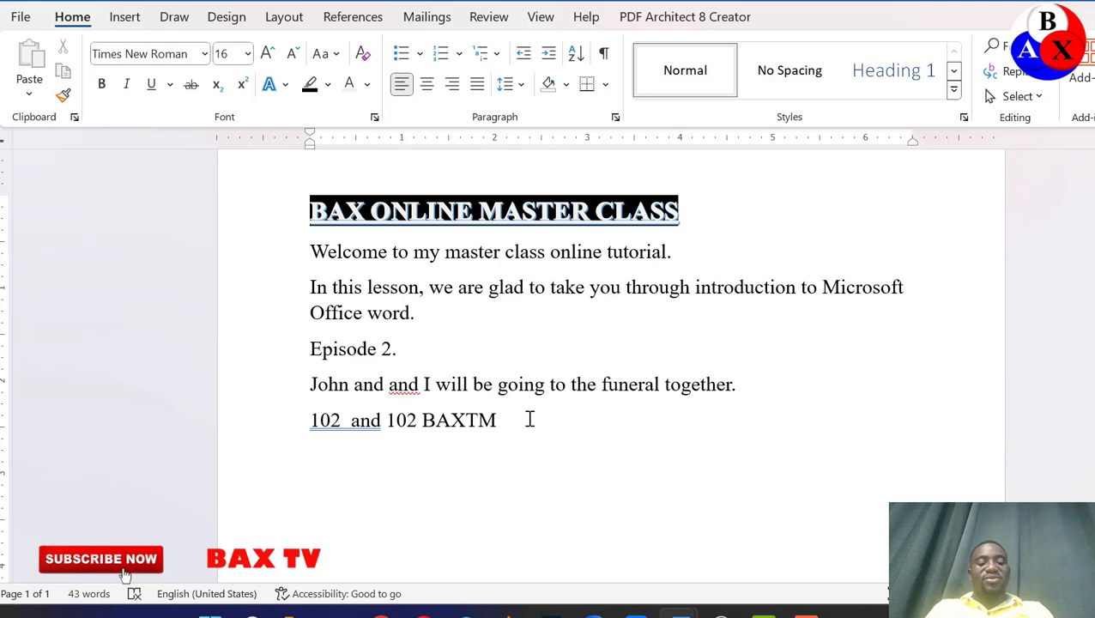
{"action": "type", "text": "TIME"}
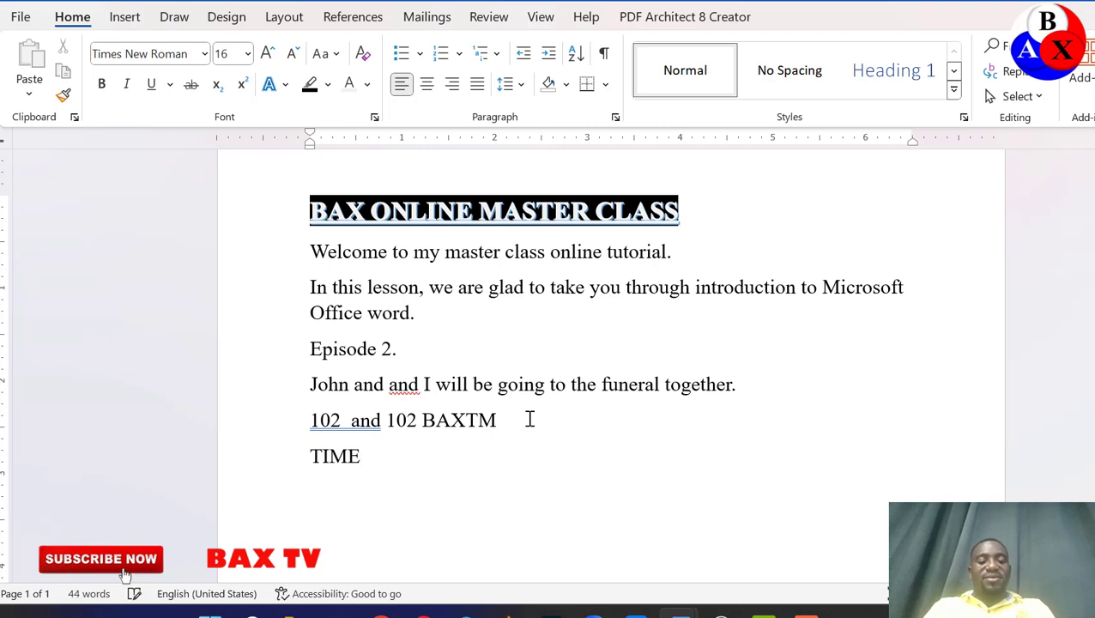
{"action": "key", "text": "Return"}
{"action": "type", "text": "VENUE D"}
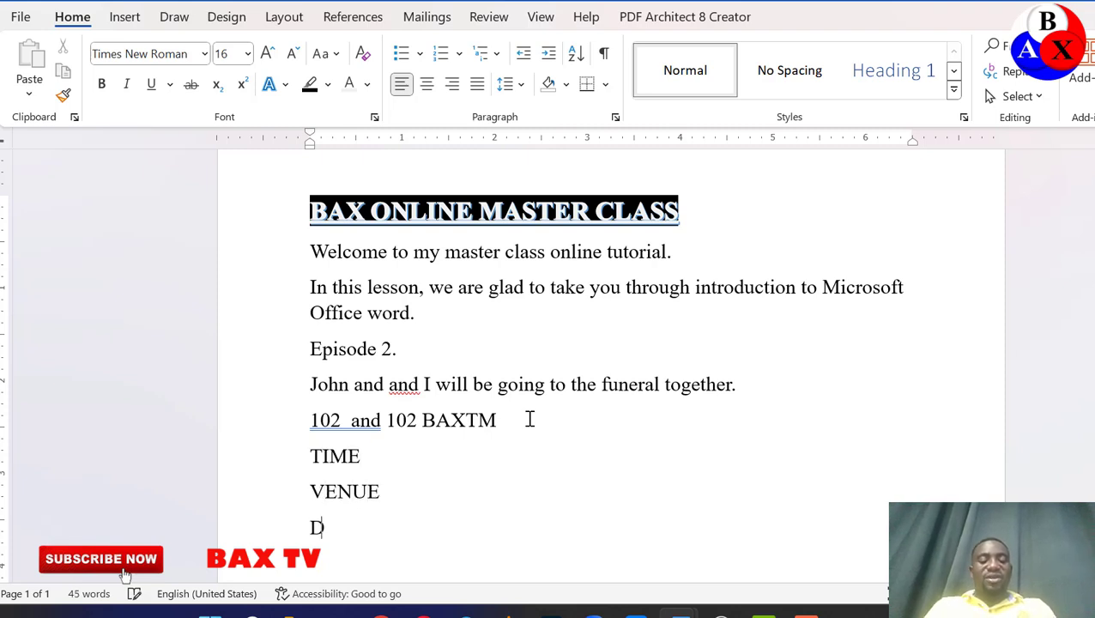
{"action": "type", "text": "ATE"}
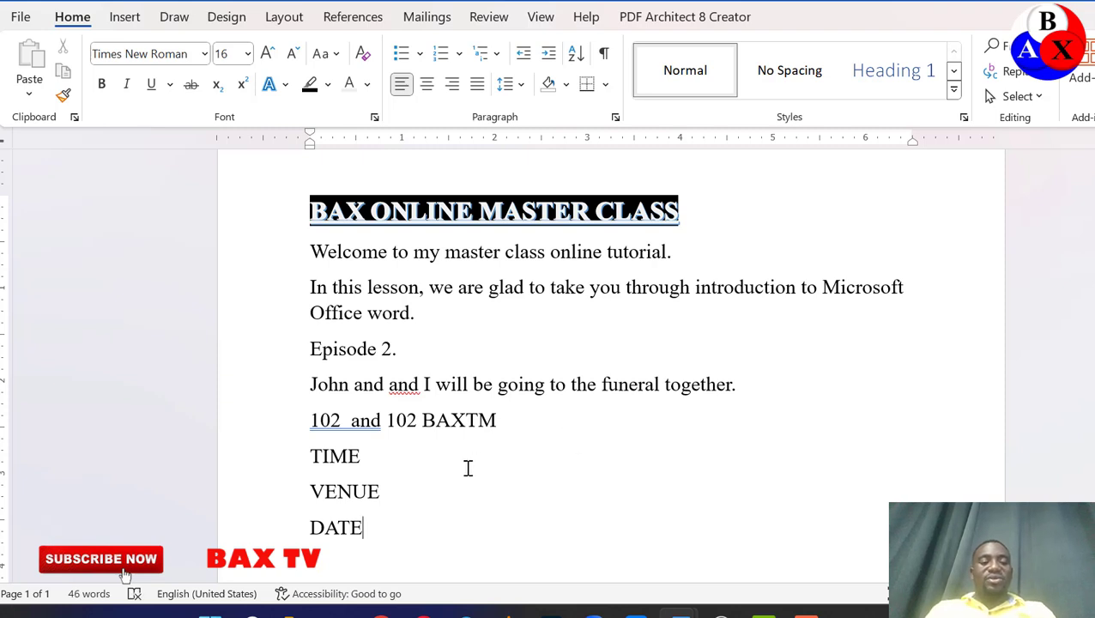
Step: Highlight the word "TIME" in black and give it the same near-white font color as the title
{"action": "left_click_drag", "start_coordinate": [367, 458], "coordinate": [289, 457]}
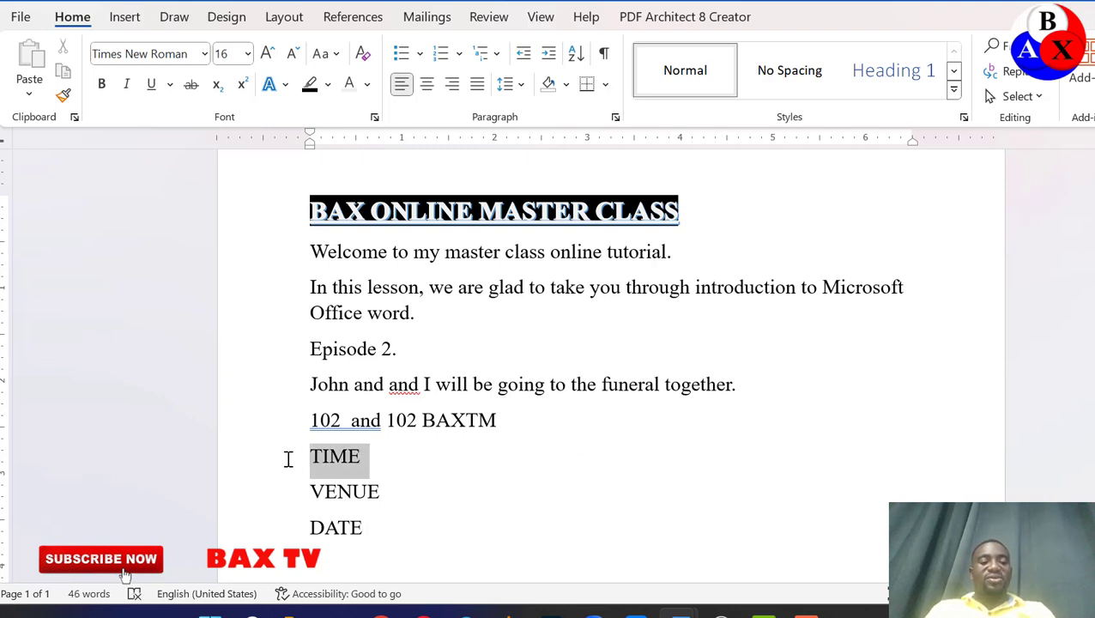
{"action": "left_click", "coordinate": [310, 86]}
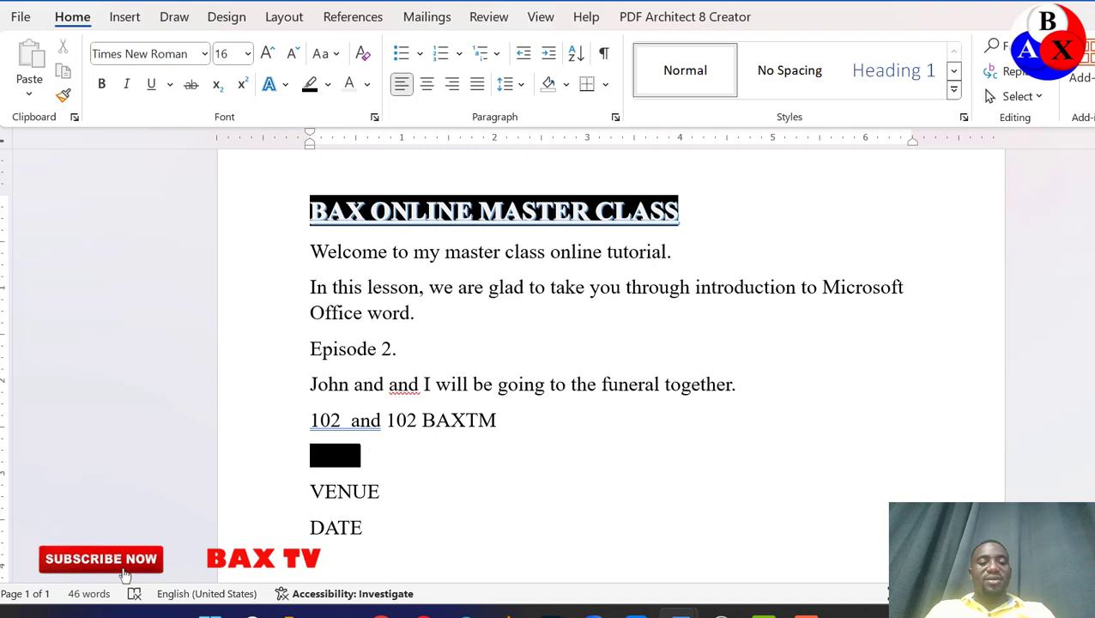
{"action": "left_click", "coordinate": [269, 455]}
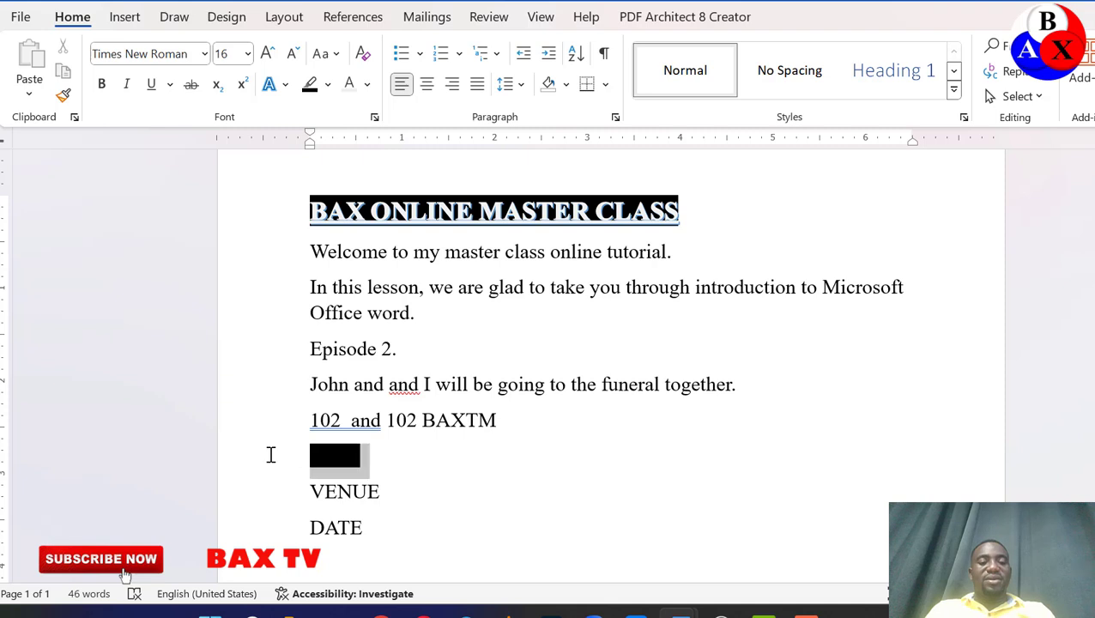
{"action": "left_click", "coordinate": [348, 84]}
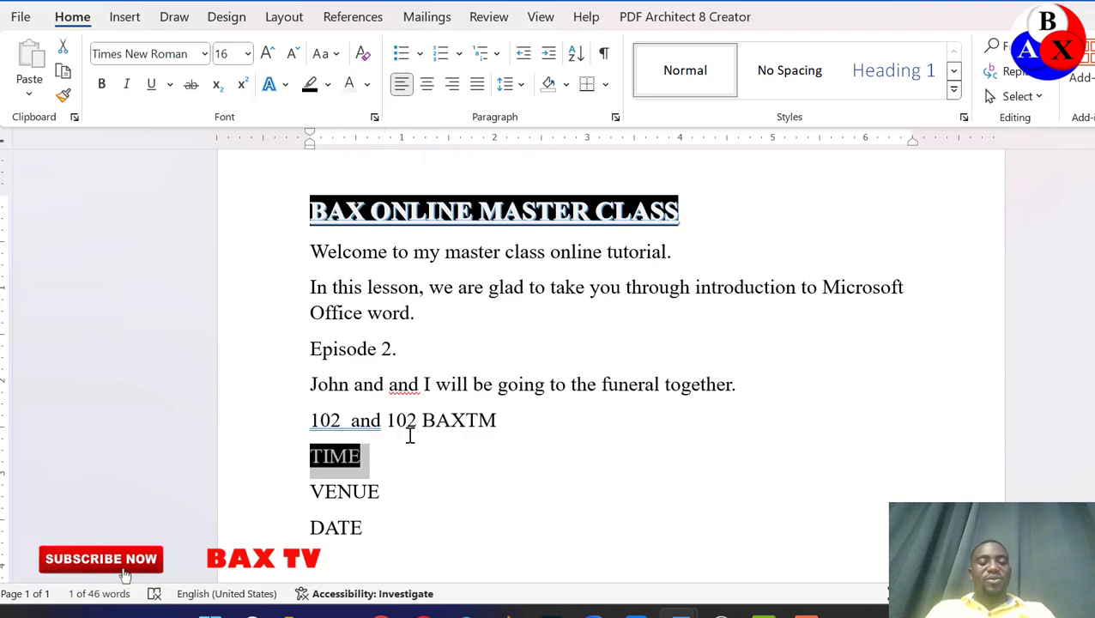
Step: Highlight the word "VENUE" in black and give it the same near-white font color
{"action": "left_click", "coordinate": [297, 498]}
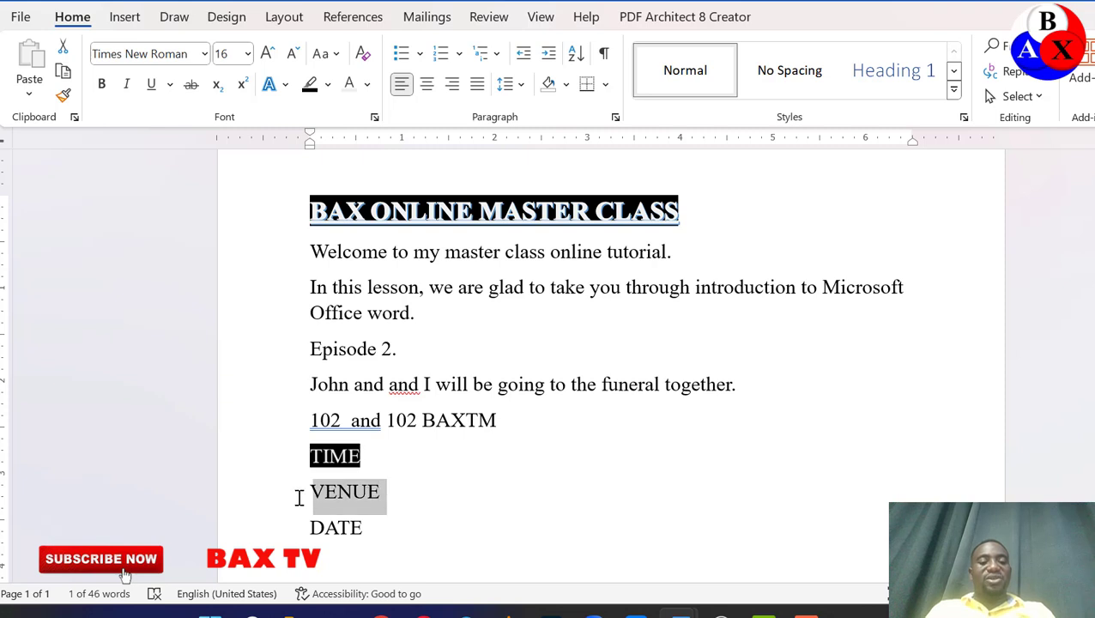
{"action": "left_click", "coordinate": [310, 84]}
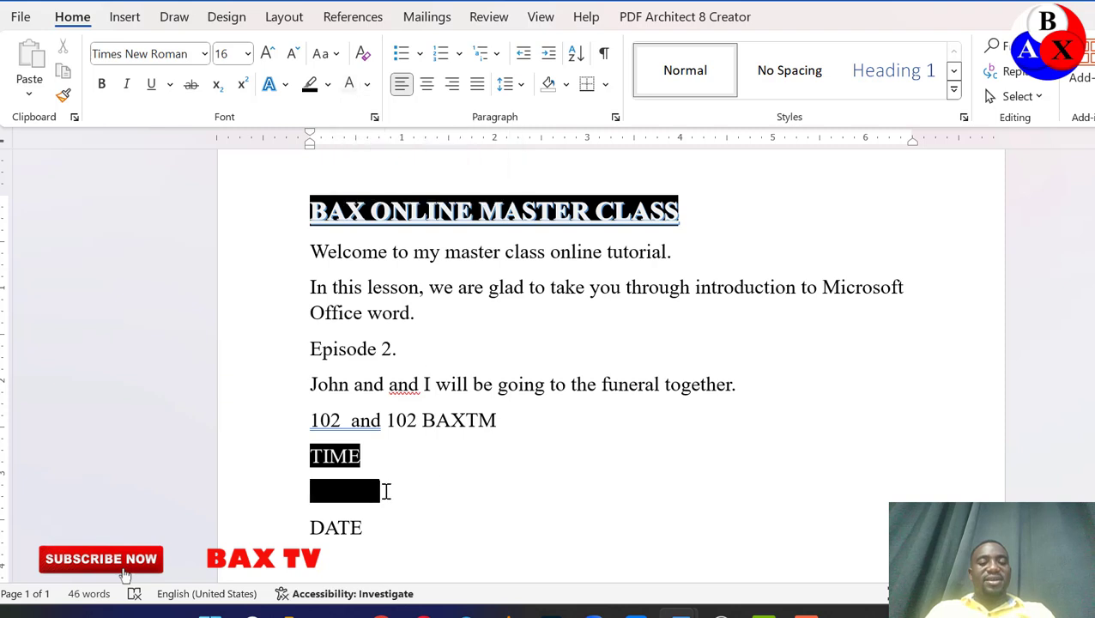
{"action": "left_click", "coordinate": [298, 491]}
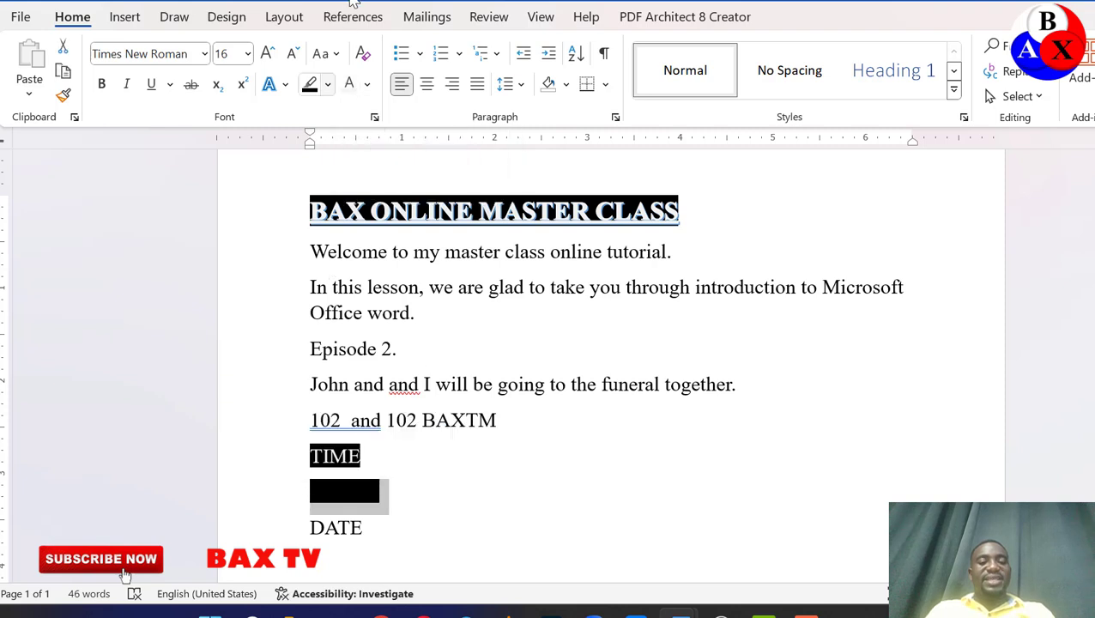
{"action": "left_click", "coordinate": [348, 83]}
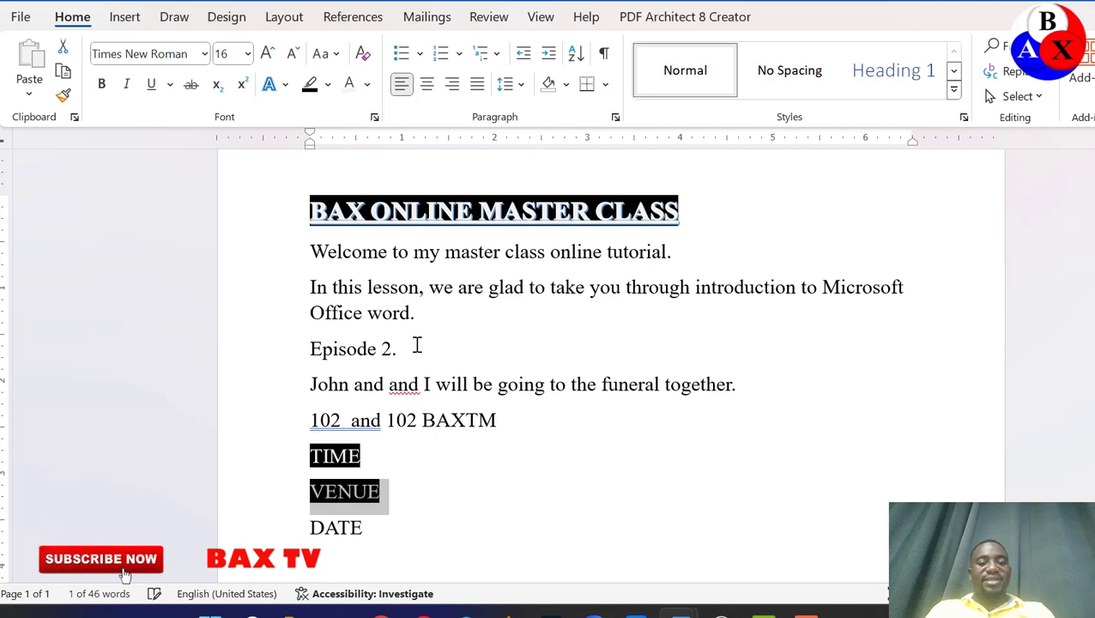
Step: Highlight the word "DATE" in black and give it the same near-white font color as "TIME" and "VENUE"
{"action": "left_click", "coordinate": [367, 530]}
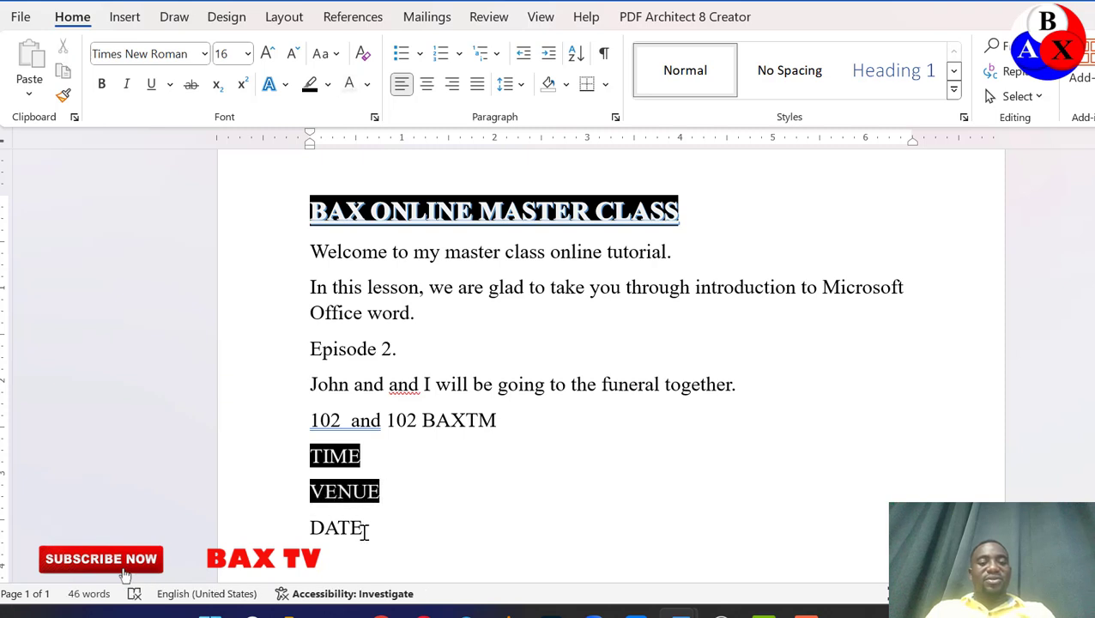
{"action": "left_click_drag", "start_coordinate": [365, 532], "coordinate": [307, 530]}
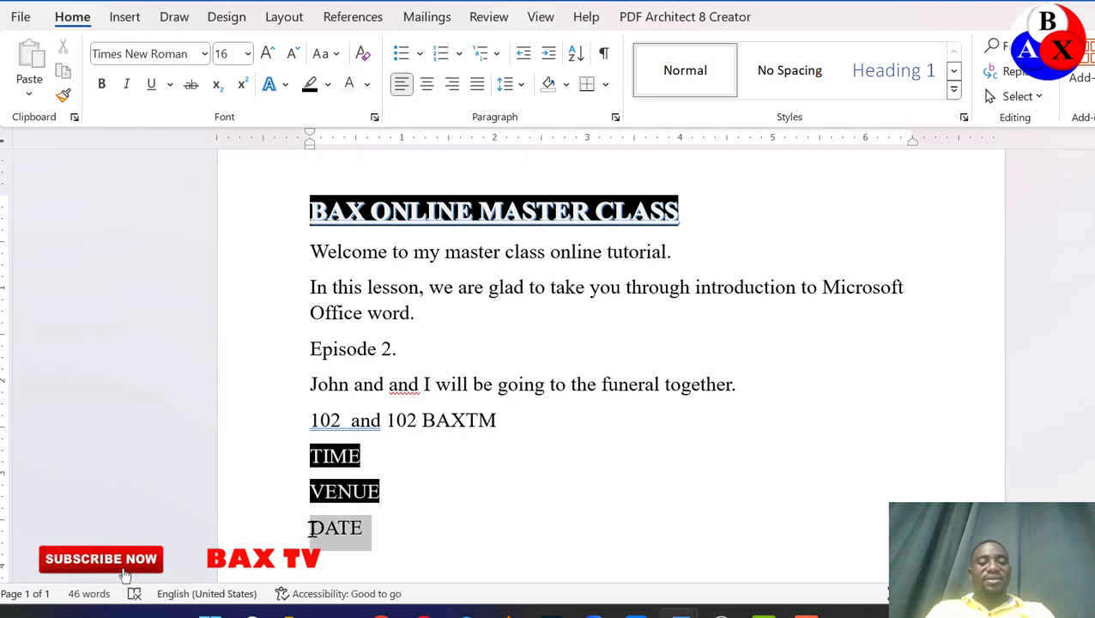
{"action": "left_click", "coordinate": [310, 83]}
{"action": "left_click", "coordinate": [416, 252]}
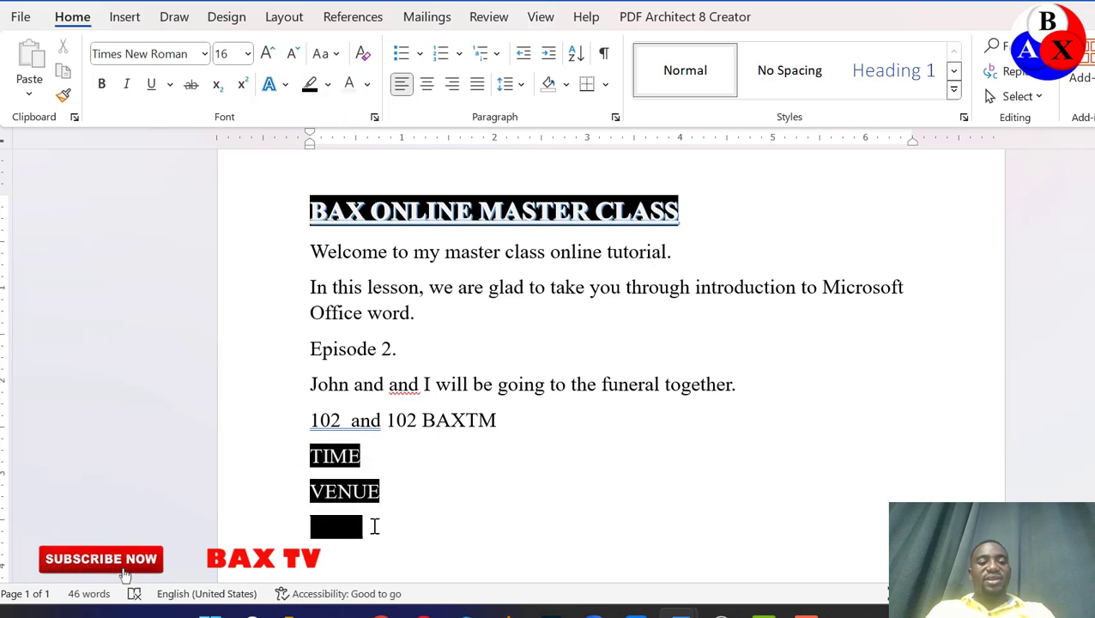
{"action": "left_click_drag", "start_coordinate": [372, 526], "coordinate": [296, 518]}
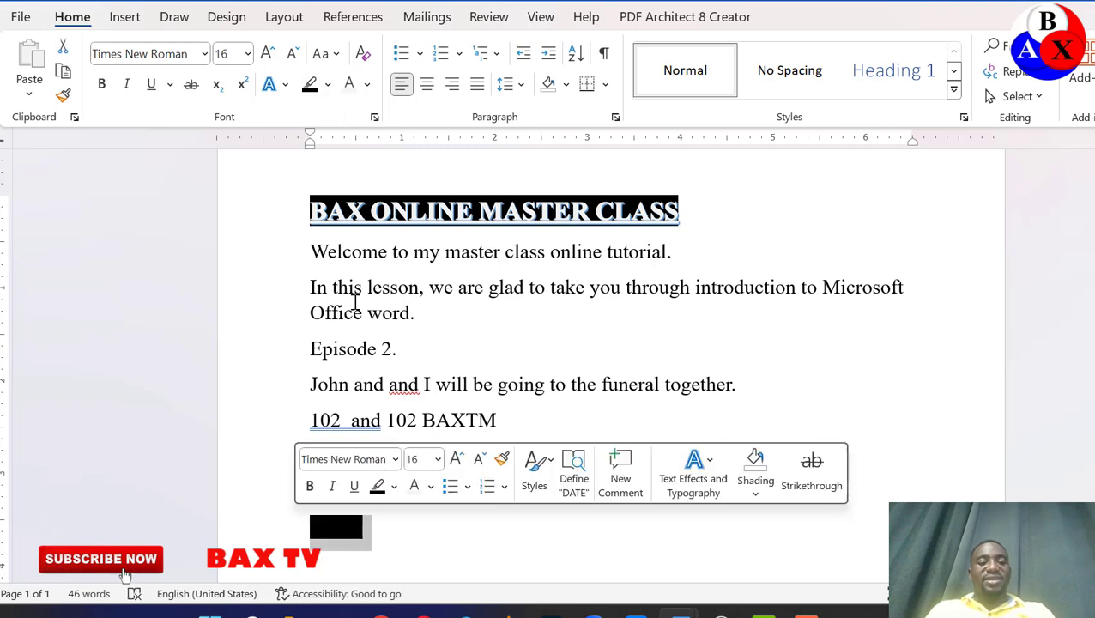
{"action": "left_click", "coordinate": [349, 86]}
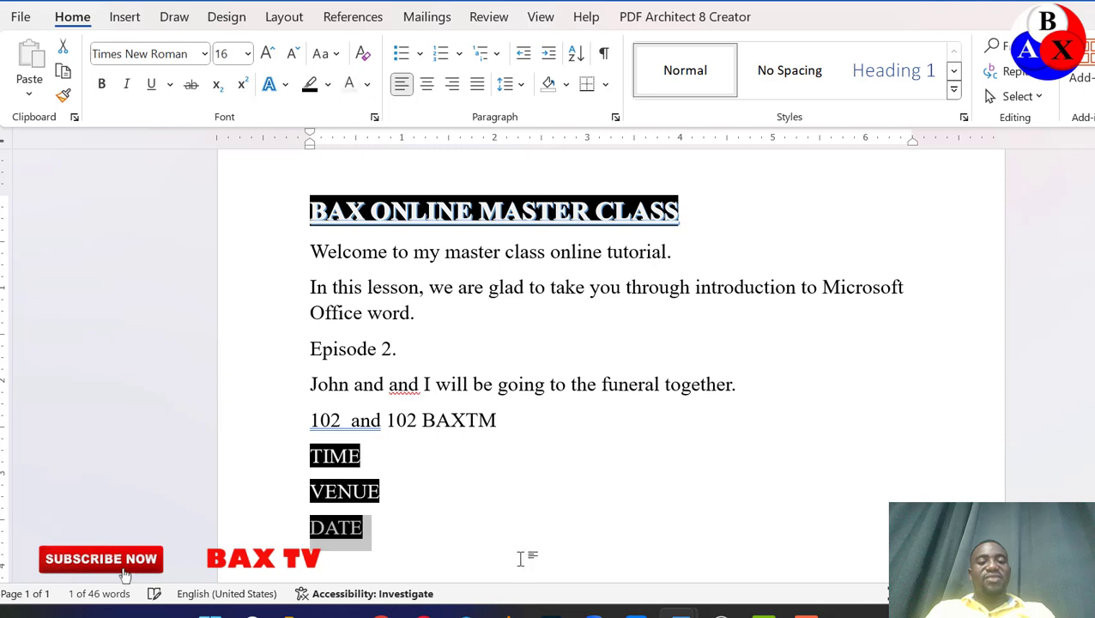
{"action": "left_click", "coordinate": [485, 556]}
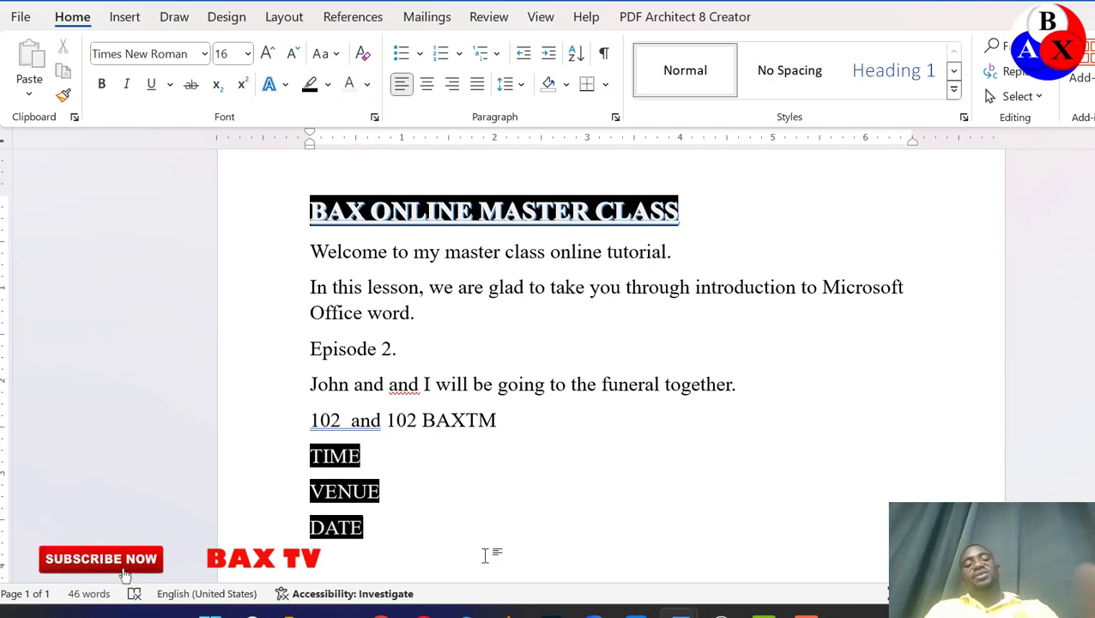
Step: Add the filler text "NFNKLNSKNMDBNSF" after "TIME" and set its font color to Automatic
{"action": "left_click", "coordinate": [394, 461]}
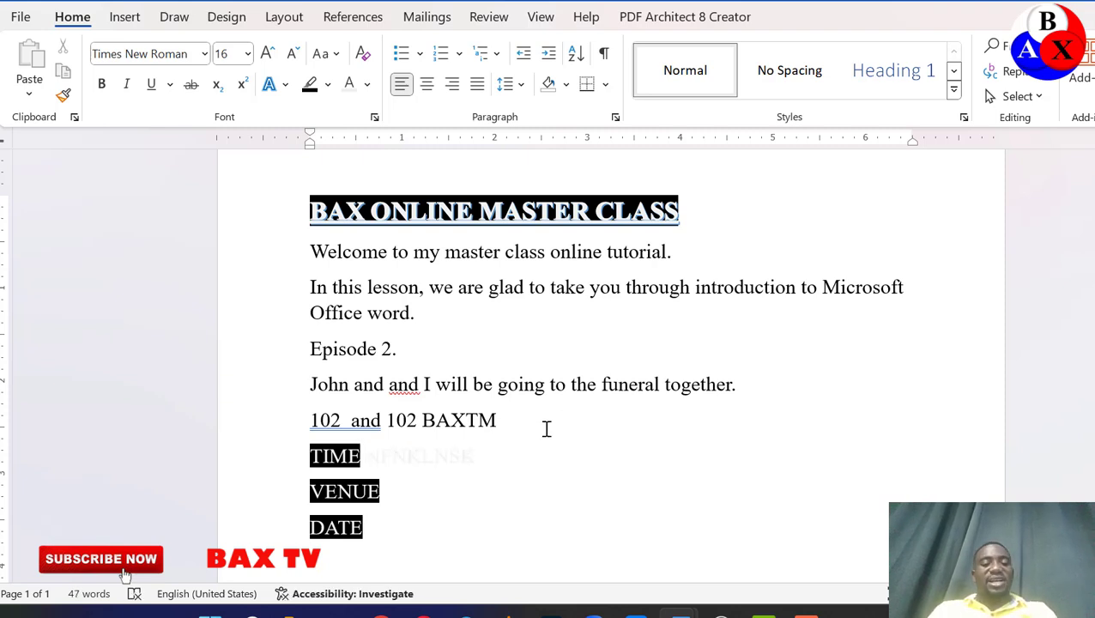
{"action": "left_click_drag", "start_coordinate": [488, 455], "coordinate": [367, 459]}
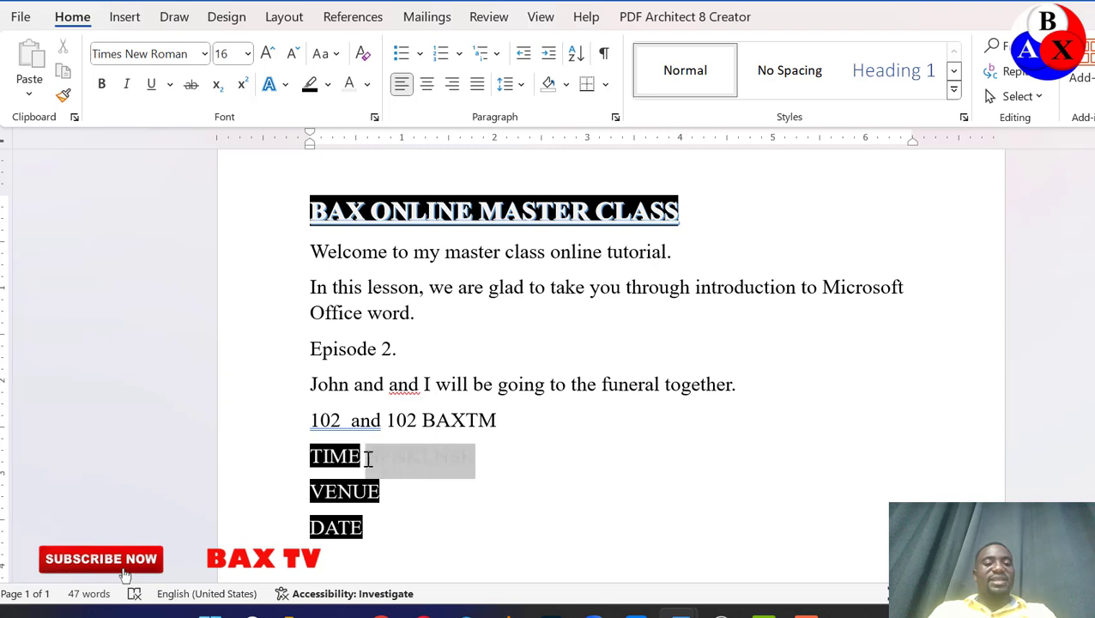
{"action": "left_click", "coordinate": [366, 84]}
{"action": "left_click", "coordinate": [380, 152]}
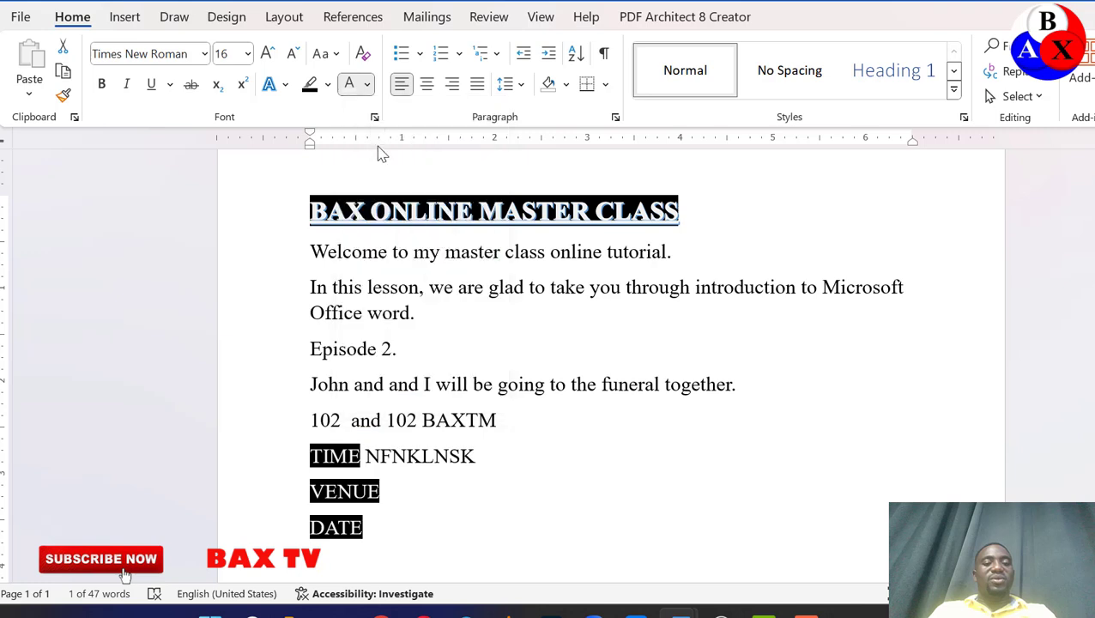
{"action": "left_click", "coordinate": [488, 458]}
{"action": "type", "text": "NMDBNSF"}
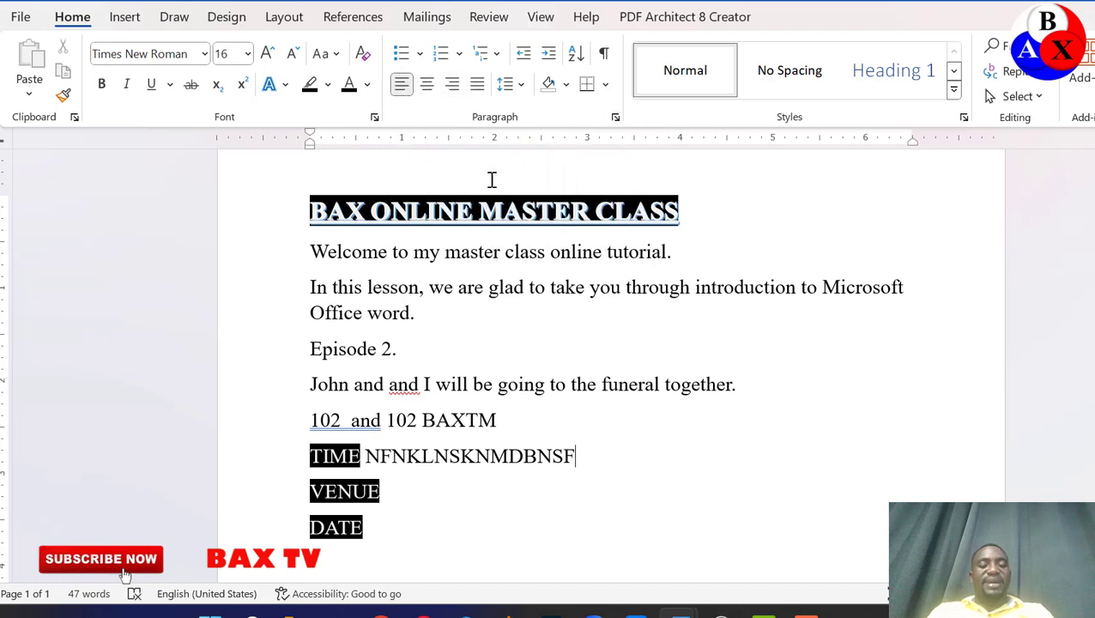
Step: Demonstrate paragraph alignment on the title by applying left, center, right and finally justified alignment
{"action": "left_click_drag", "start_coordinate": [684, 210], "coordinate": [311, 207]}
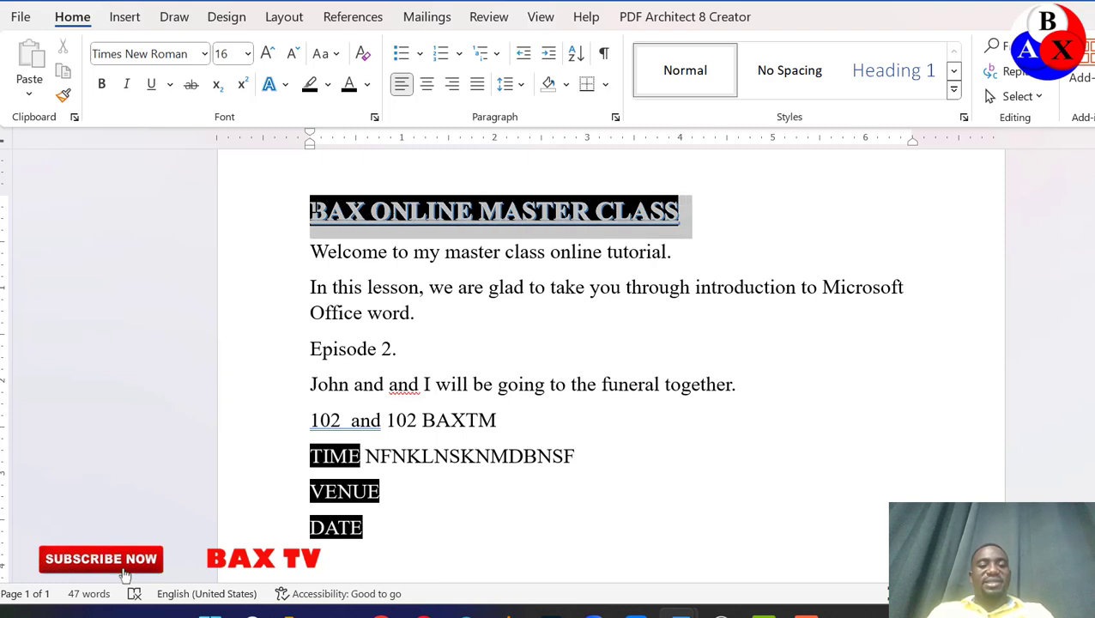
{"action": "left_click", "coordinate": [403, 89]}
{"action": "left_click", "coordinate": [403, 86]}
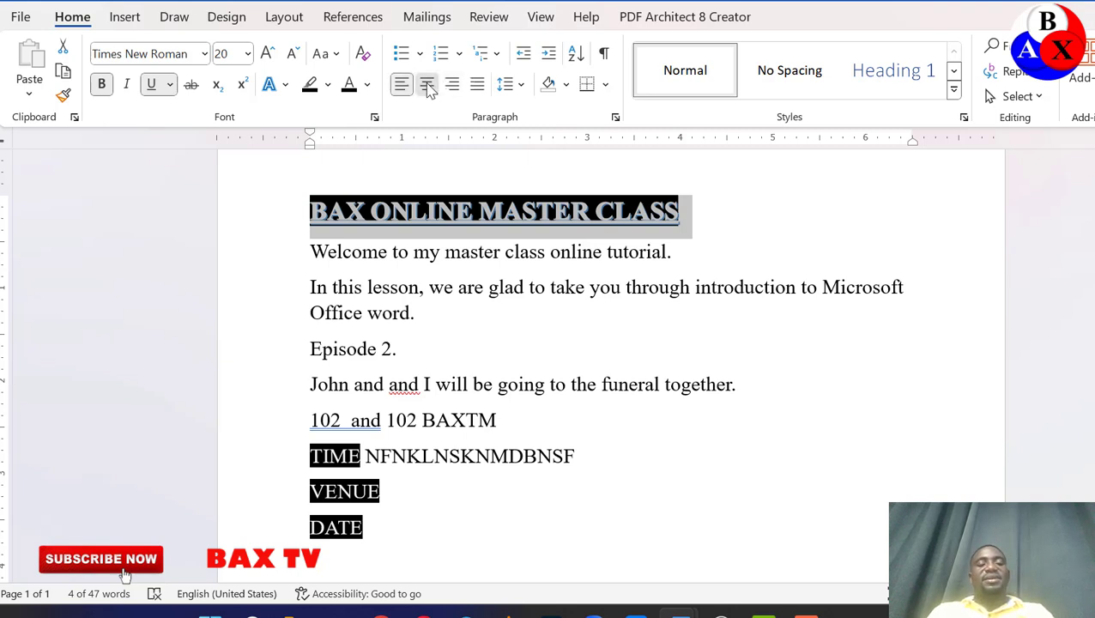
{"action": "left_click", "coordinate": [427, 86]}
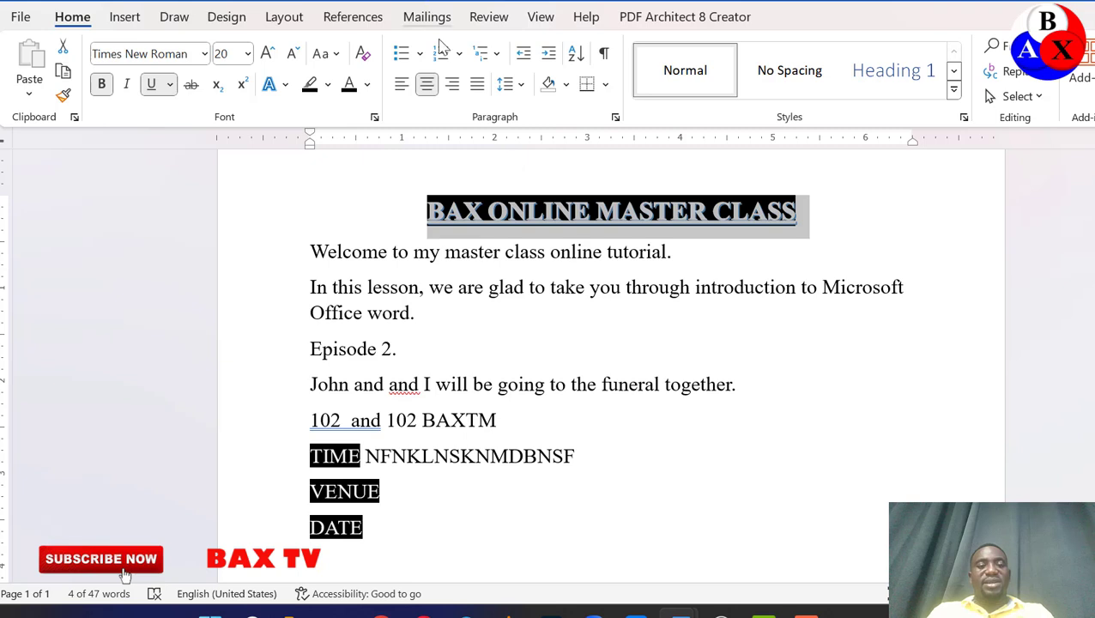
{"action": "left_click", "coordinate": [453, 88]}
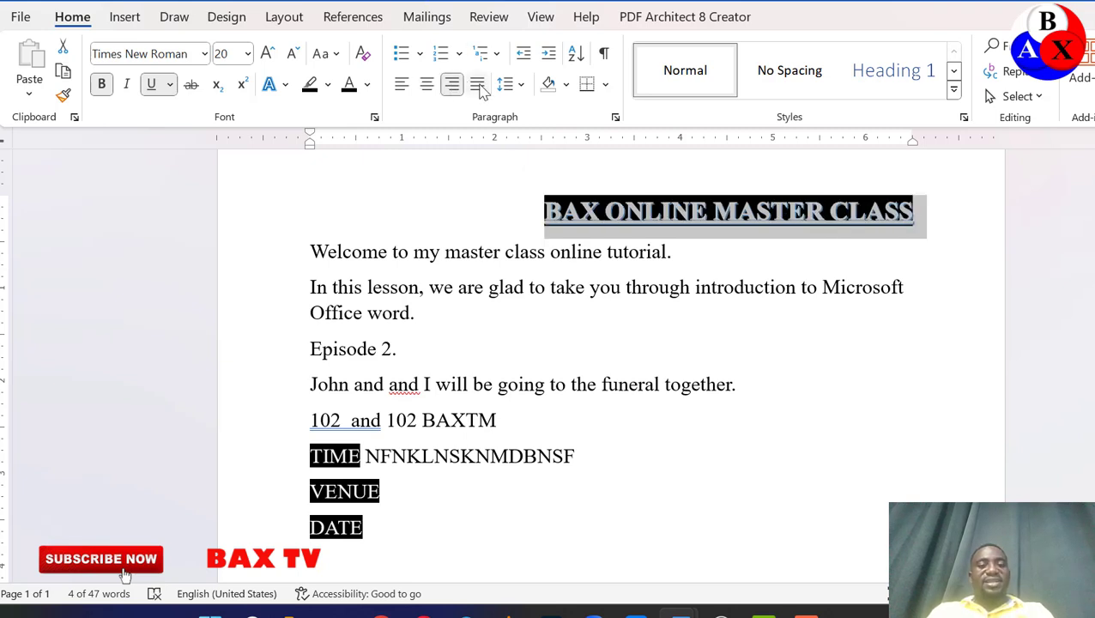
{"action": "left_click", "coordinate": [478, 86]}
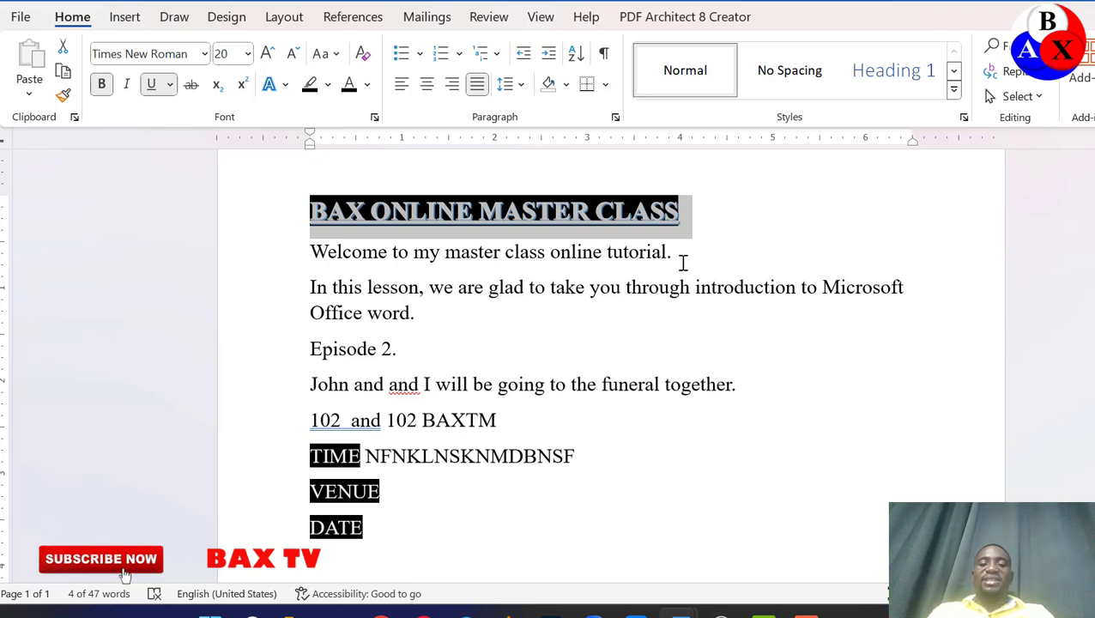
Step: Extend the justified title with the filler text "BSDVKSBMVSADBA" so that it wraps onto a second line
{"action": "left_click", "coordinate": [680, 216]}
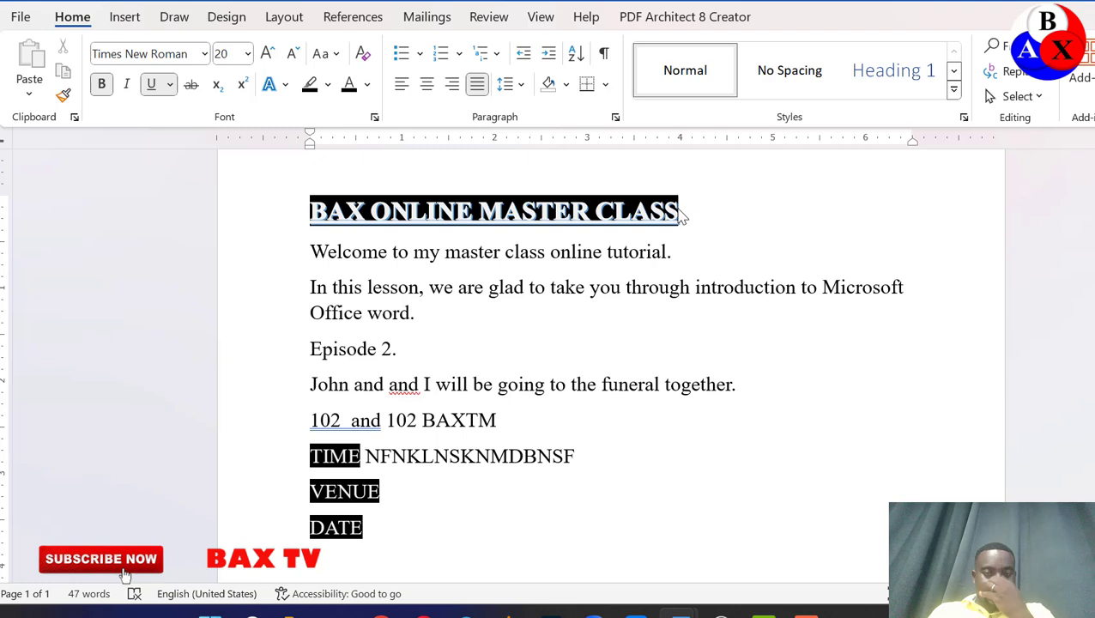
{"action": "type", "text": "BSDVKSBMVSDNLMVNSDKL"}
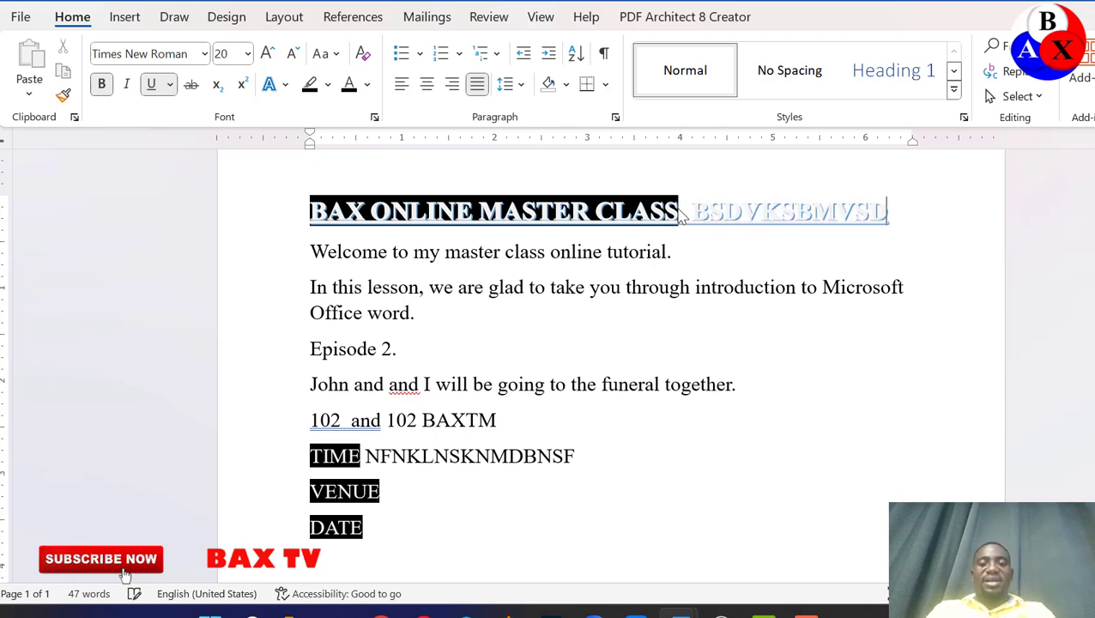
{"action": "key", "text": "BackSpace"}
{"action": "key", "text": "BackSpace"}
{"action": "key", "text": "BackSpace"}
{"action": "key", "text": "BackSpace"}
{"action": "key", "text": "BackSpace"}
{"action": "key", "text": "BackSpace"}
{"action": "key", "text": "BackSpace"}
{"action": "key", "text": "BackSpace"}
{"action": "key", "text": "BackSpace"}
{"action": "key", "text": "BackSpace"}
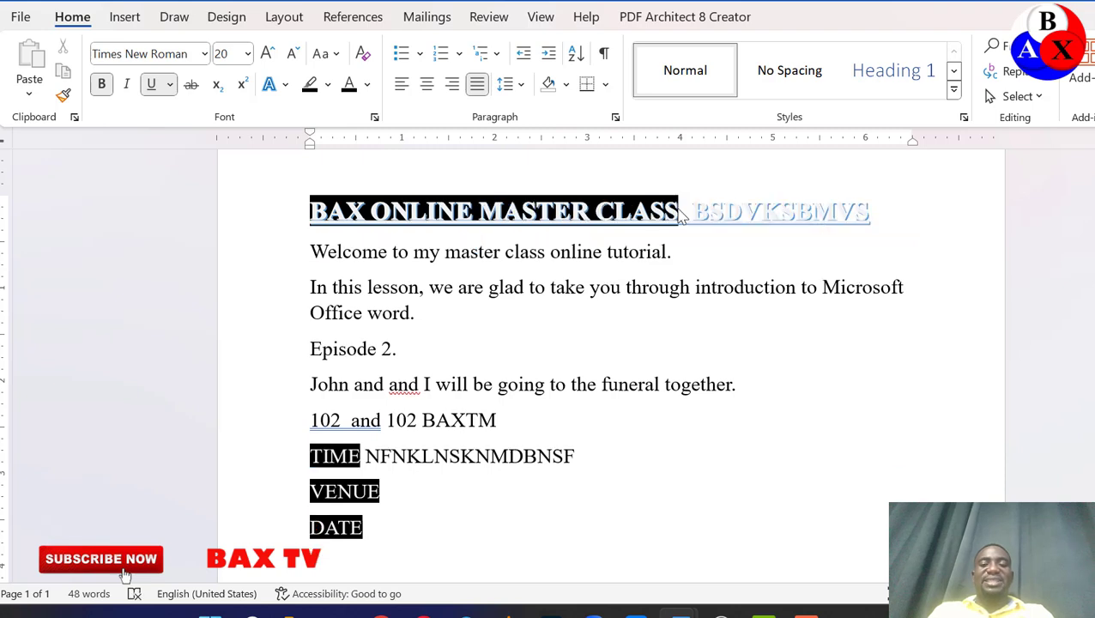
{"action": "type", "text": "ADBA"}
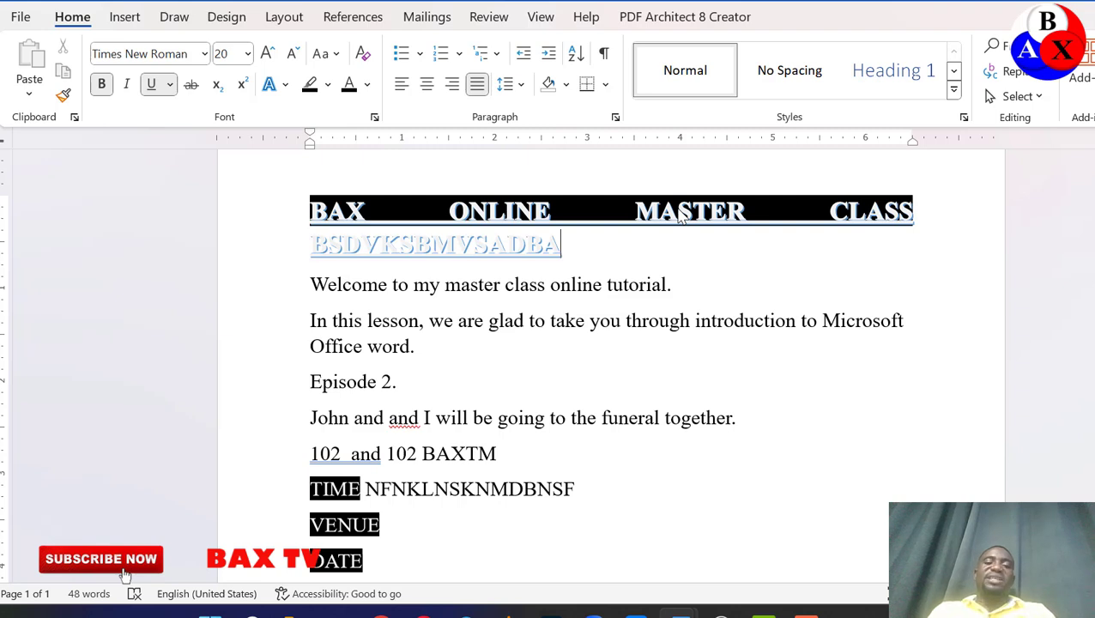
Step: Delete all the filler text after "BAX ONLINE MASTER CLASS" in the title
{"action": "key", "text": "BackSpace"}
{"action": "key", "text": "BackSpace"}
{"action": "key", "text": "BackSpace"}
{"action": "key", "text": "BackSpace"}
{"action": "key", "text": "BackSpace"}
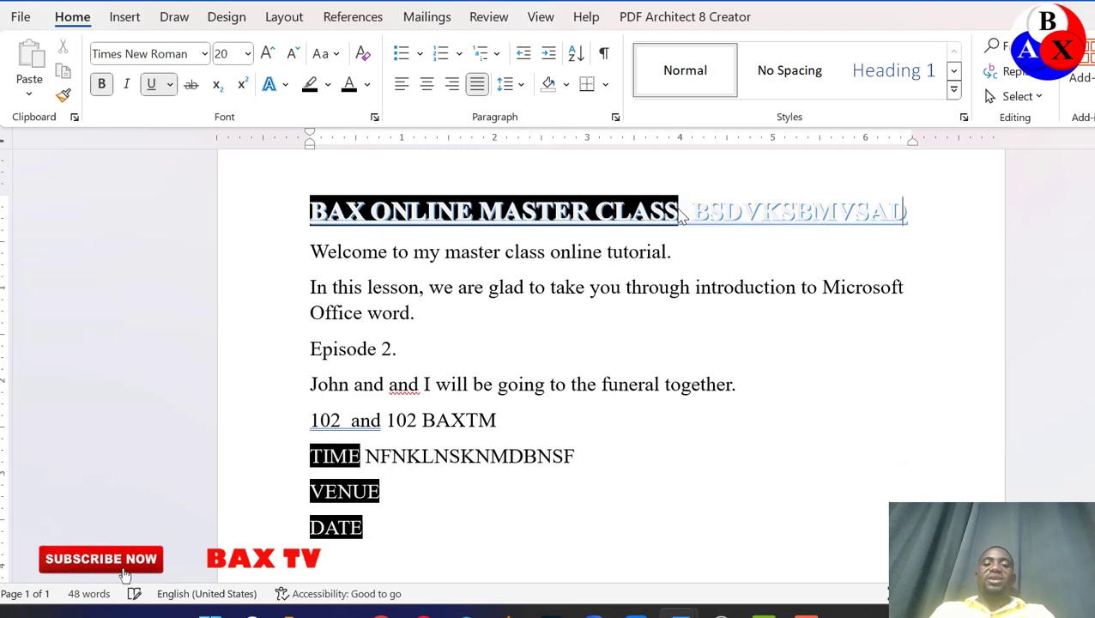
{"action": "key", "text": "BackSpace"}
{"action": "key", "text": "BackSpace"}
{"action": "key", "text": "BackSpace"}
{"action": "key", "text": "BackSpace"}
{"action": "key", "text": "BackSpace"}
{"action": "key", "text": "BackSpace"}
{"action": "key", "text": "BackSpace"}
{"action": "key", "text": "BackSpace"}
{"action": "key", "text": "BackSpace"}
{"action": "key", "text": "BackSpace"}
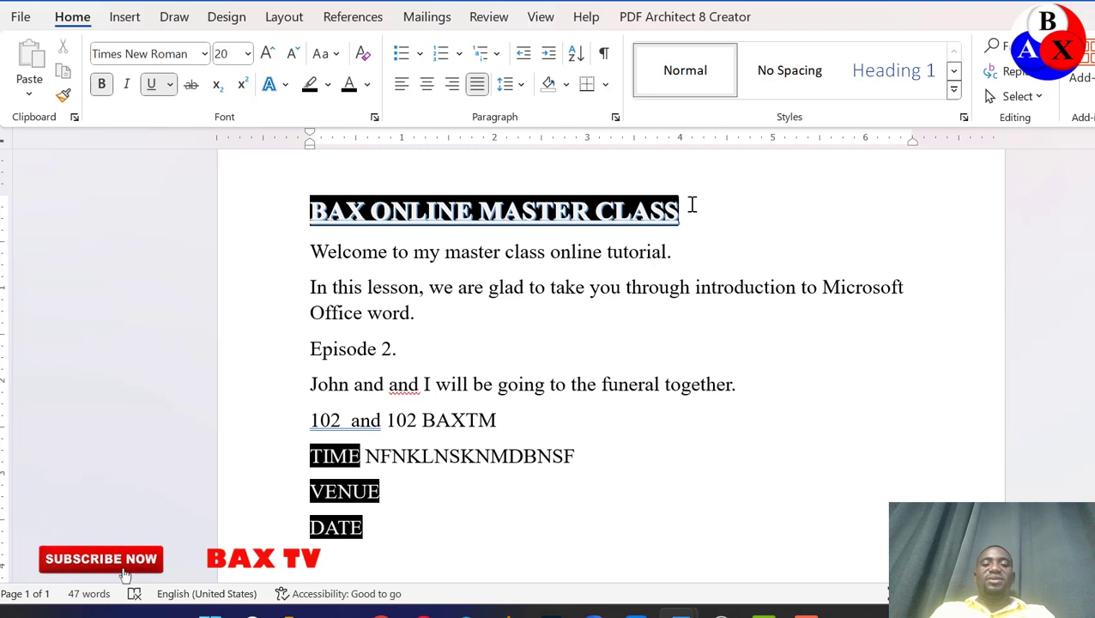
Step: Remove the black highlight from the title "BAX ONLINE MASTER CLASS" by setting it to No Color
{"action": "left_click_drag", "start_coordinate": [689, 208], "coordinate": [286, 210]}
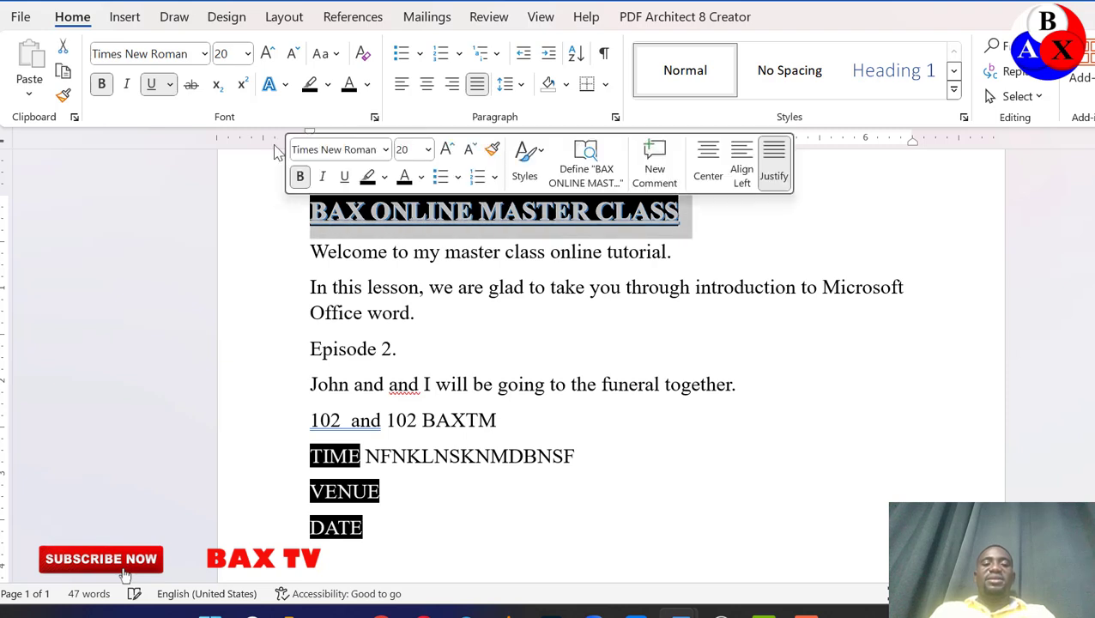
{"action": "left_click", "coordinate": [329, 89]}
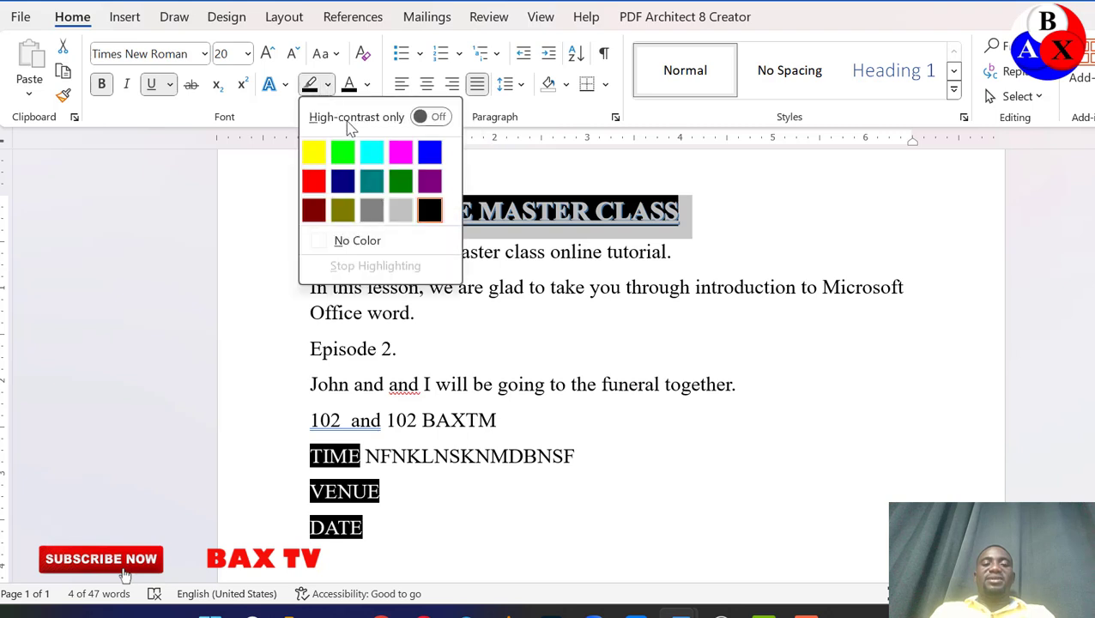
{"action": "left_click", "coordinate": [359, 248]}
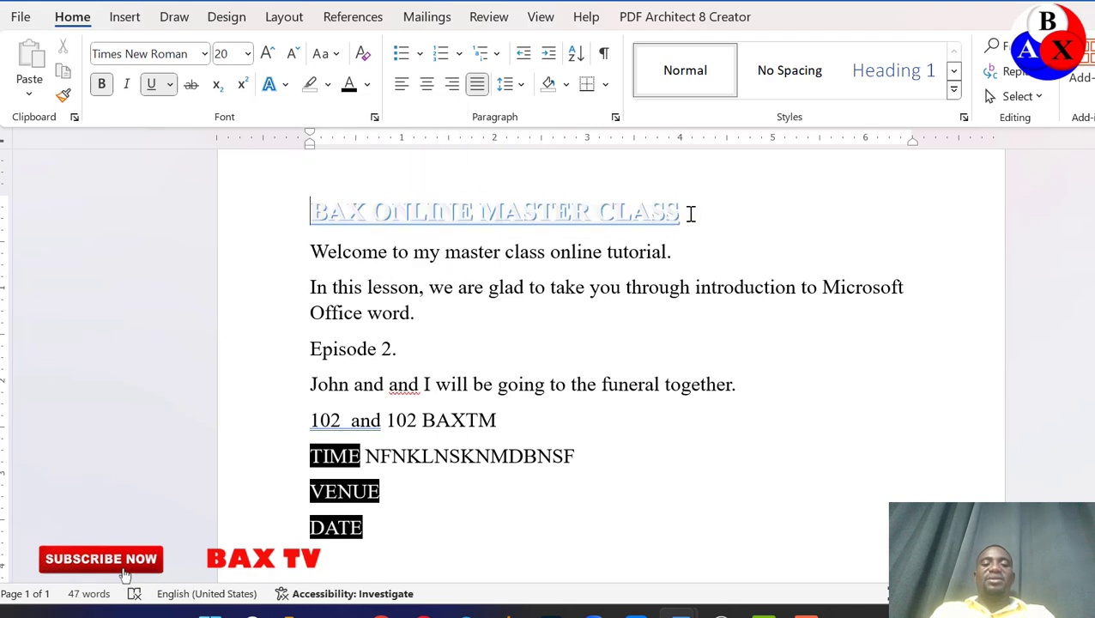
Step: Set the title's font color to Automatic and replace its text effect with the plain black preset
{"action": "left_click_drag", "start_coordinate": [689, 210], "coordinate": [318, 224]}
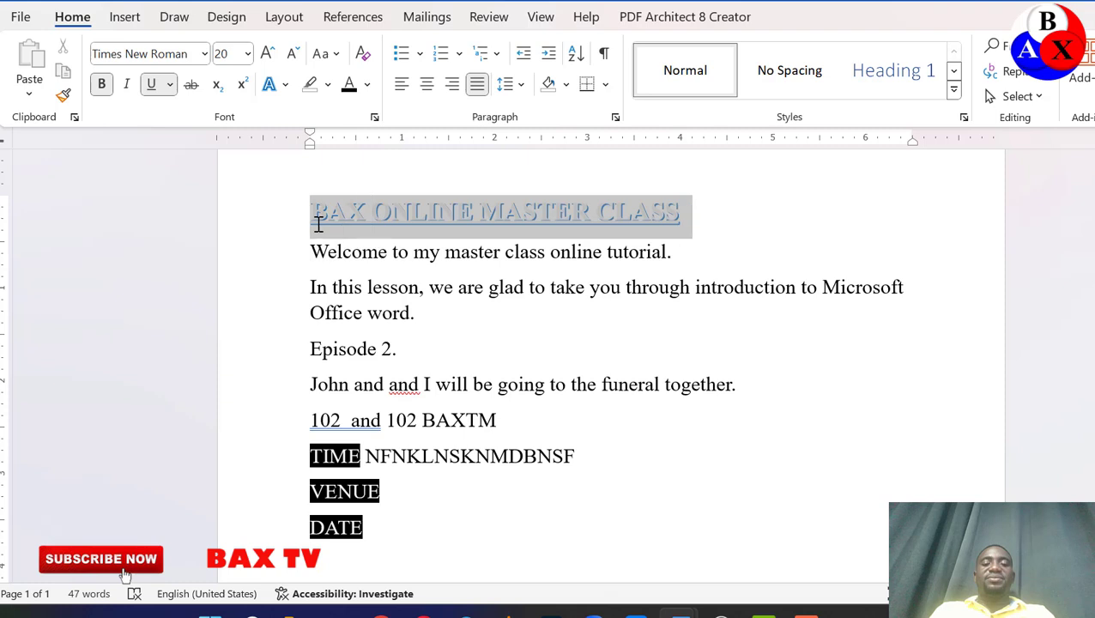
{"action": "left_click", "coordinate": [367, 85]}
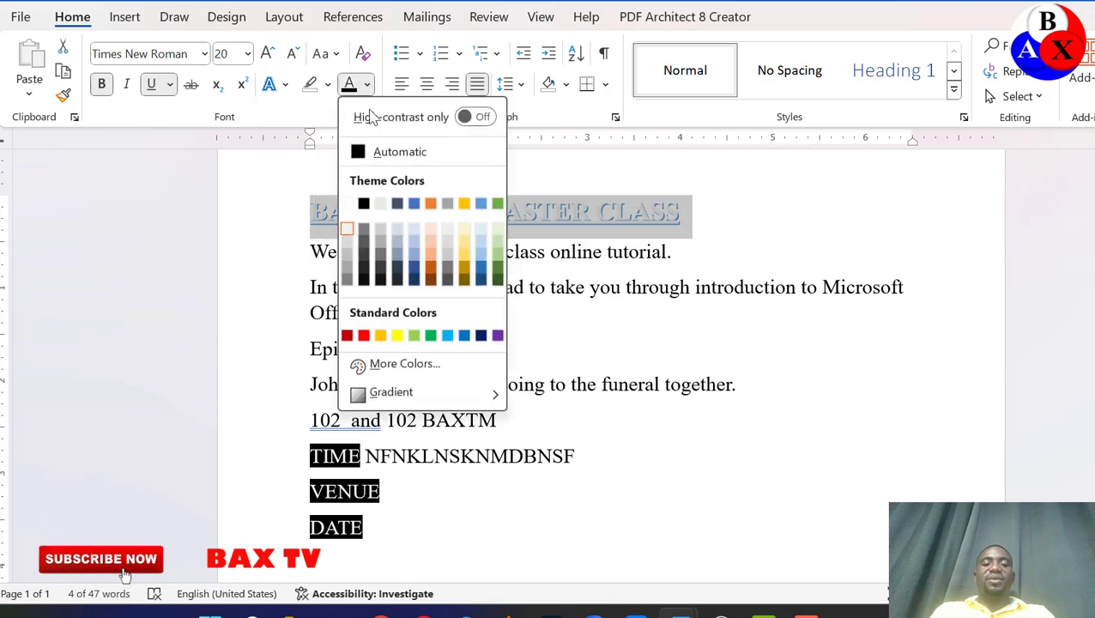
{"action": "left_click", "coordinate": [380, 153]}
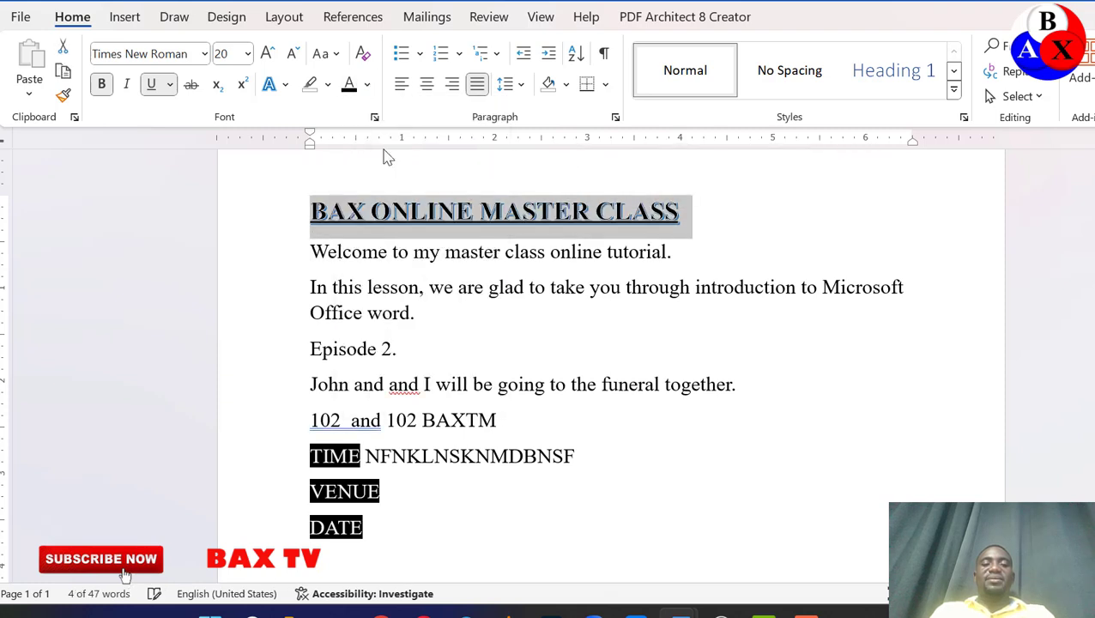
{"action": "left_click", "coordinate": [287, 85]}
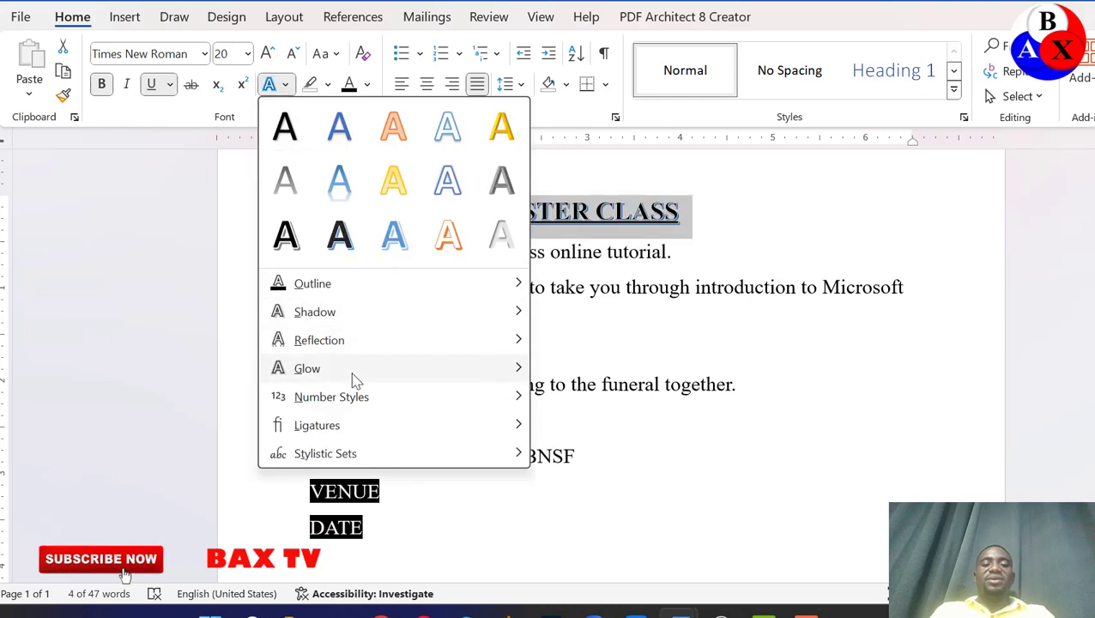
{"action": "left_click", "coordinate": [286, 85]}
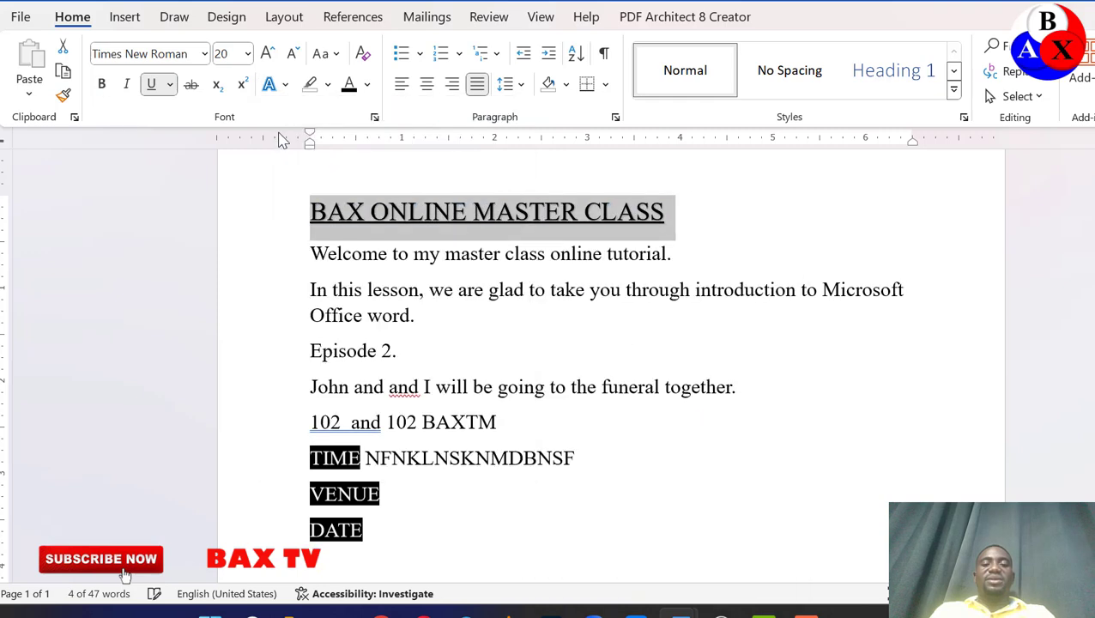
Step: Center the title, make it bold and deselect it
{"action": "left_click", "coordinate": [427, 86]}
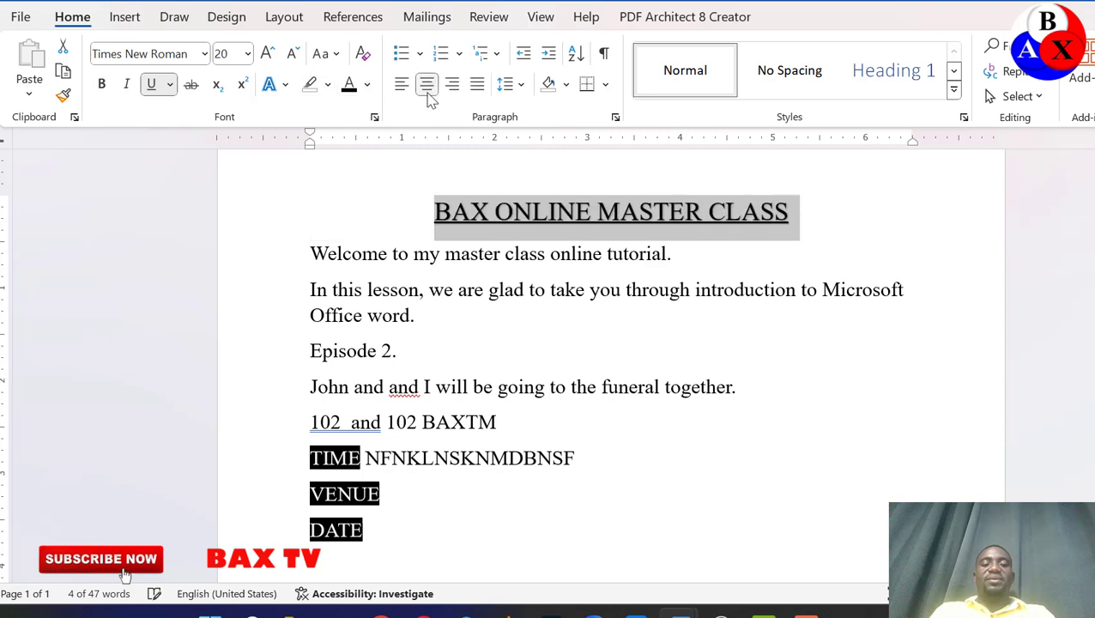
{"action": "left_click", "coordinate": [103, 89]}
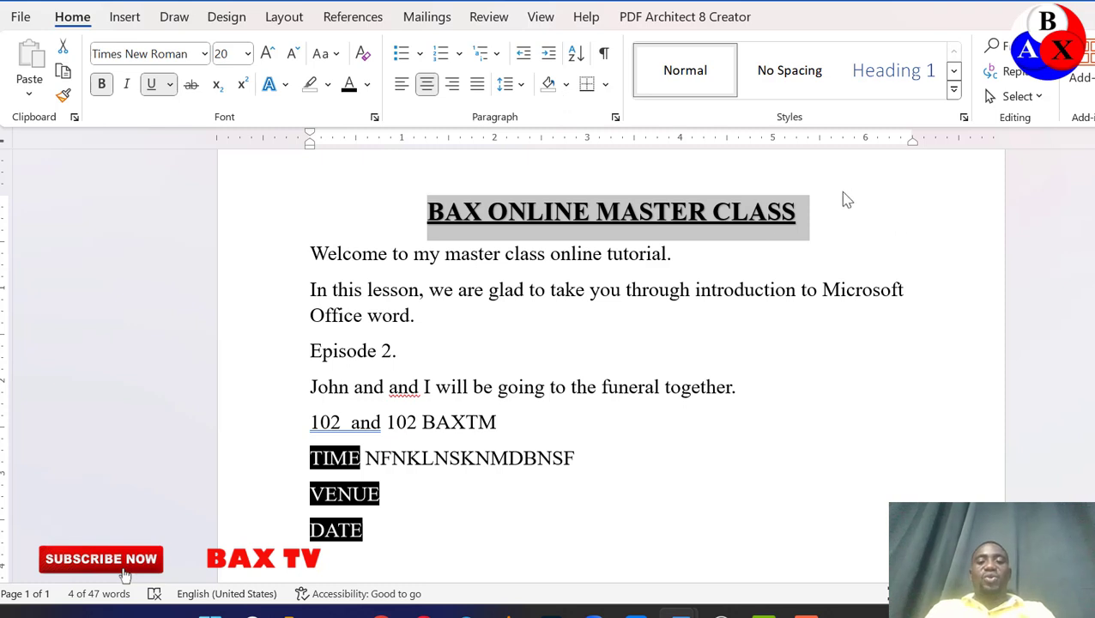
{"action": "left_click", "coordinate": [832, 216]}
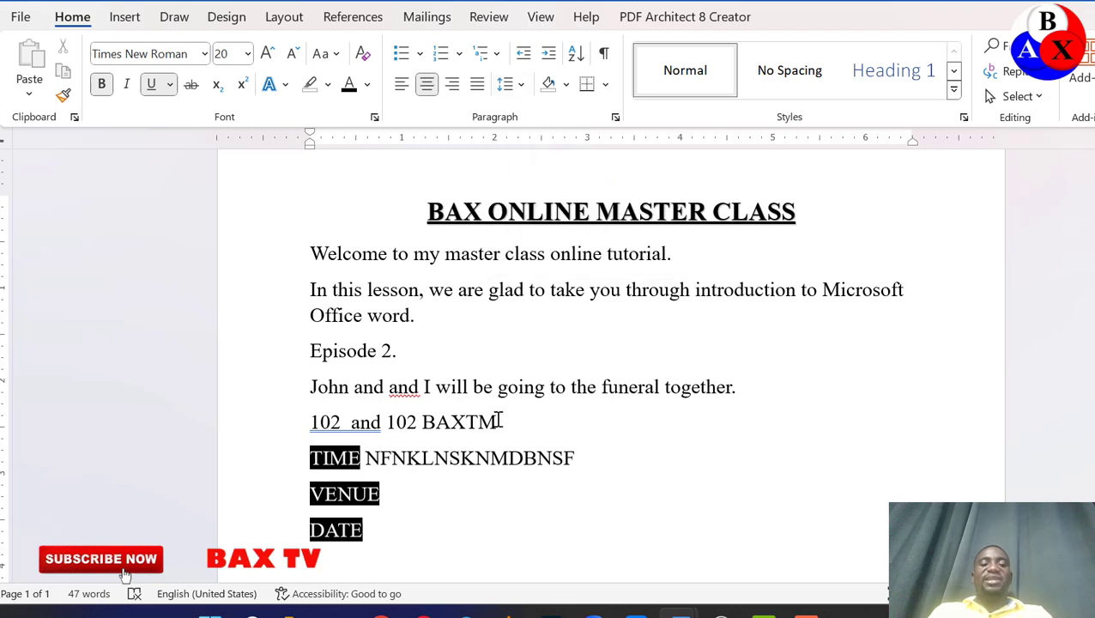
Step: Set the line spacing to 1.5 for the paragraphs from "Welcome to my master class" through "102 and 102 BAXTM"
{"action": "left_click_drag", "start_coordinate": [502, 420], "coordinate": [305, 266]}
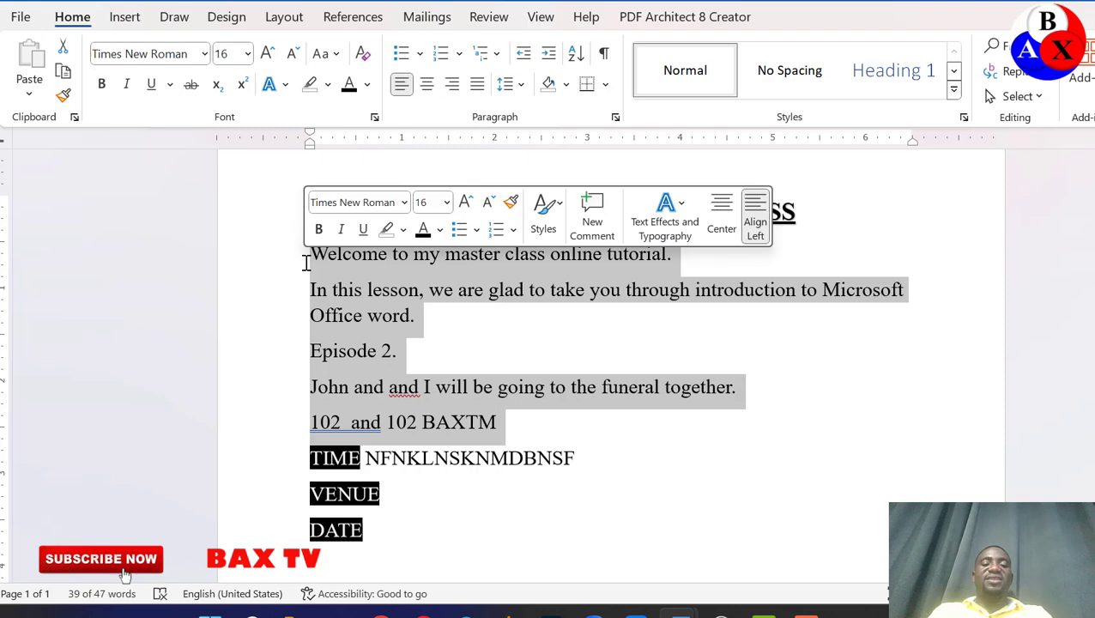
{"action": "left_click", "coordinate": [523, 86]}
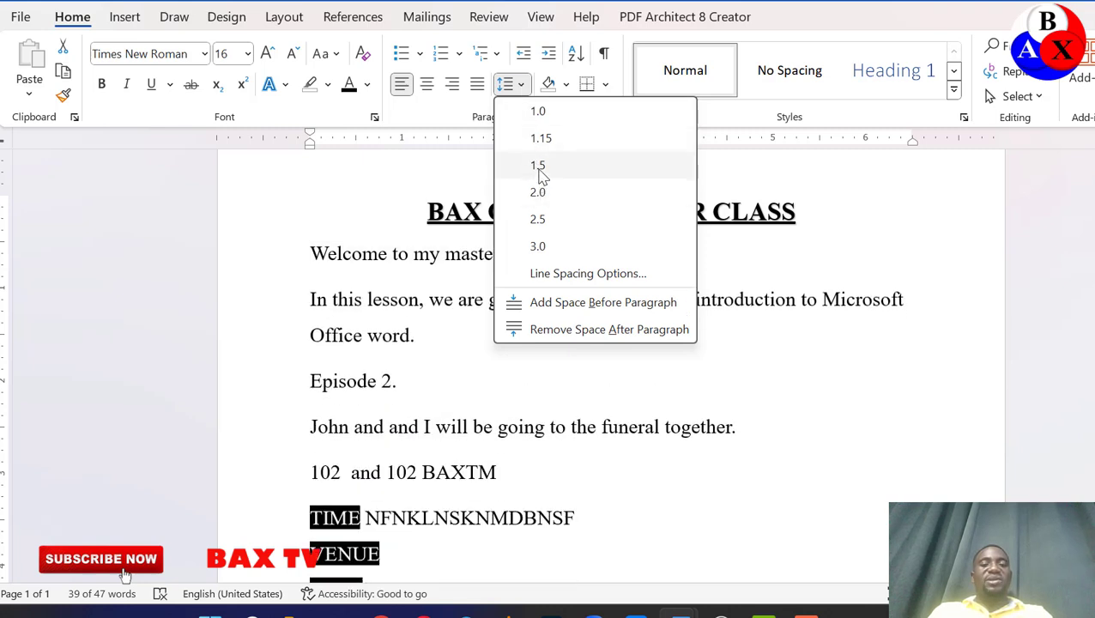
{"action": "left_click", "coordinate": [540, 170]}
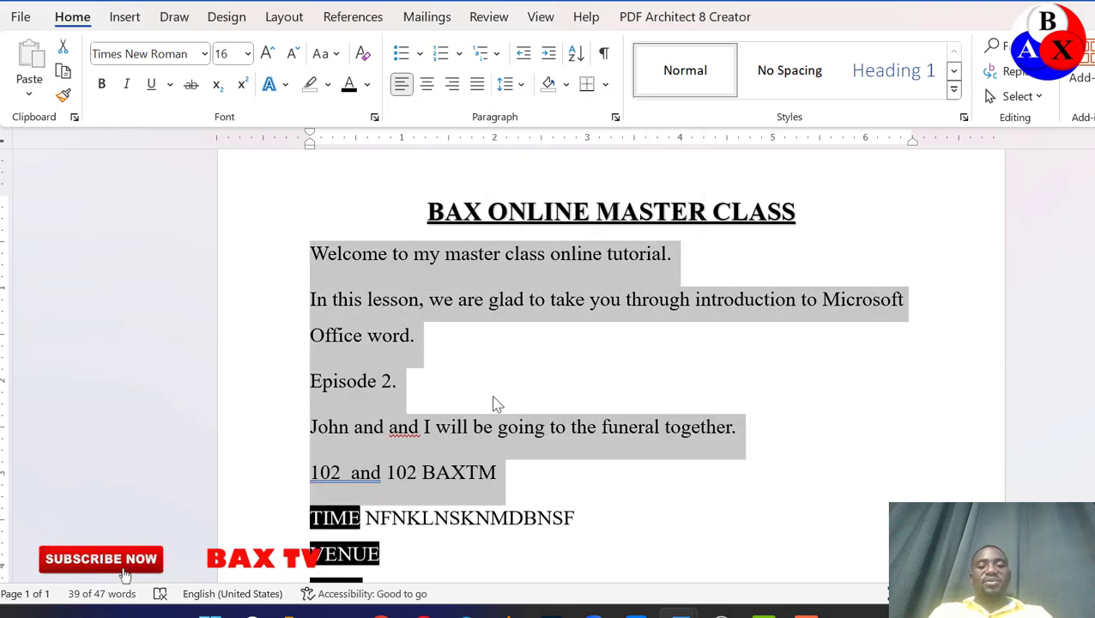
{"action": "left_click", "coordinate": [494, 403]}
{"action": "scroll", "coordinate": [494, 403], "scroll_direction": "down", "scroll_amount": 2}
{"action": "scroll", "coordinate": [494, 404], "scroll_direction": "up", "scroll_amount": 4}
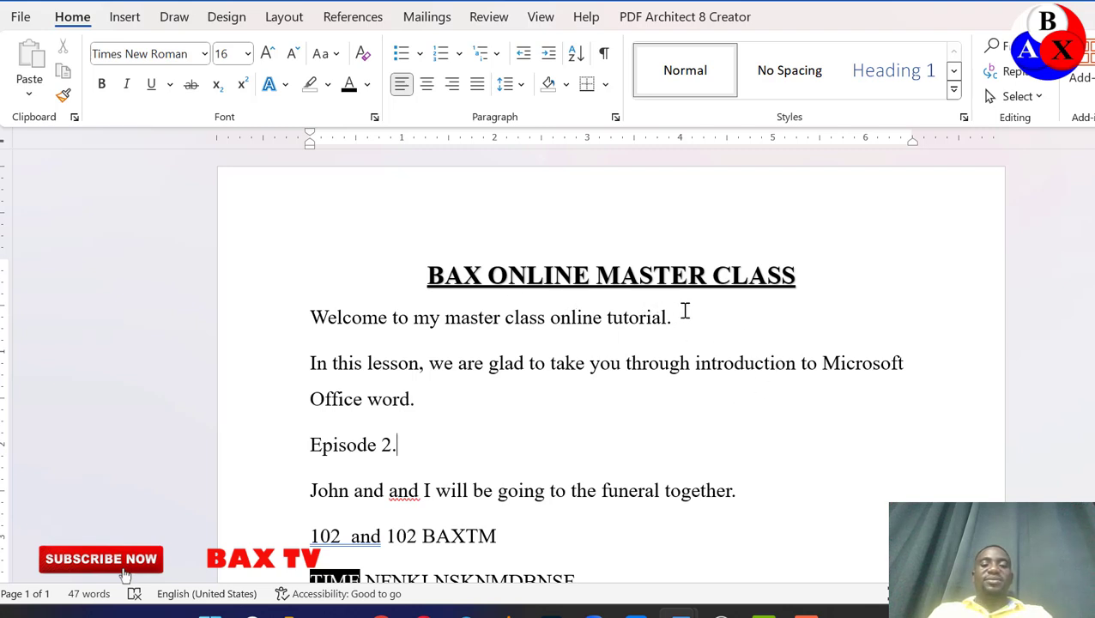
{"action": "scroll", "coordinate": [530, 418], "scroll_direction": "down", "scroll_amount": 5}
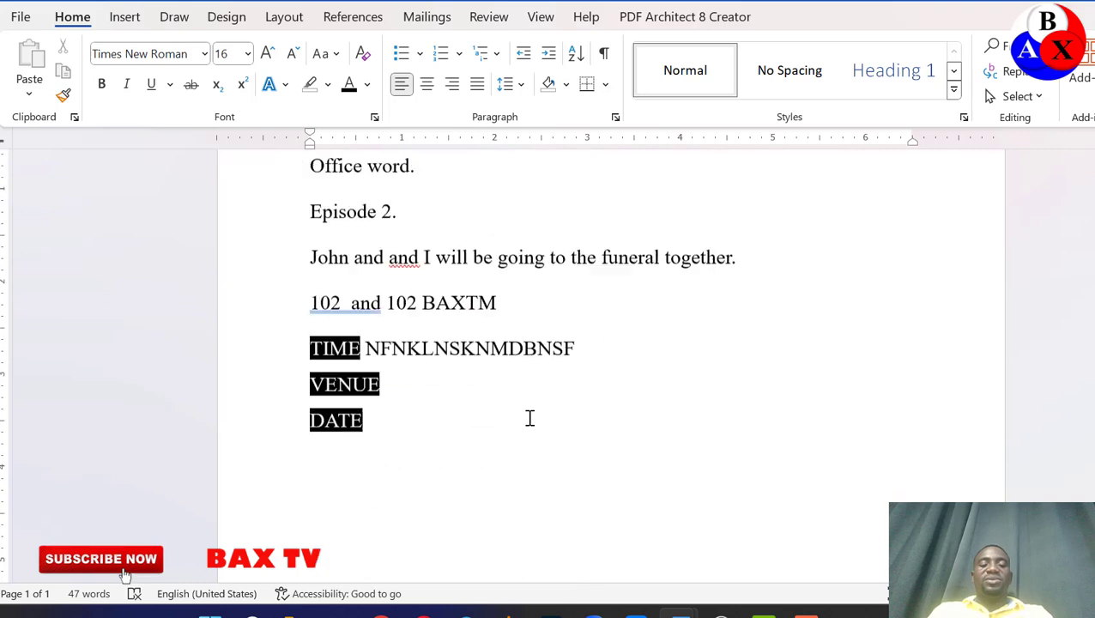
{"action": "scroll", "coordinate": [530, 418], "scroll_direction": "up", "scroll_amount": 4}
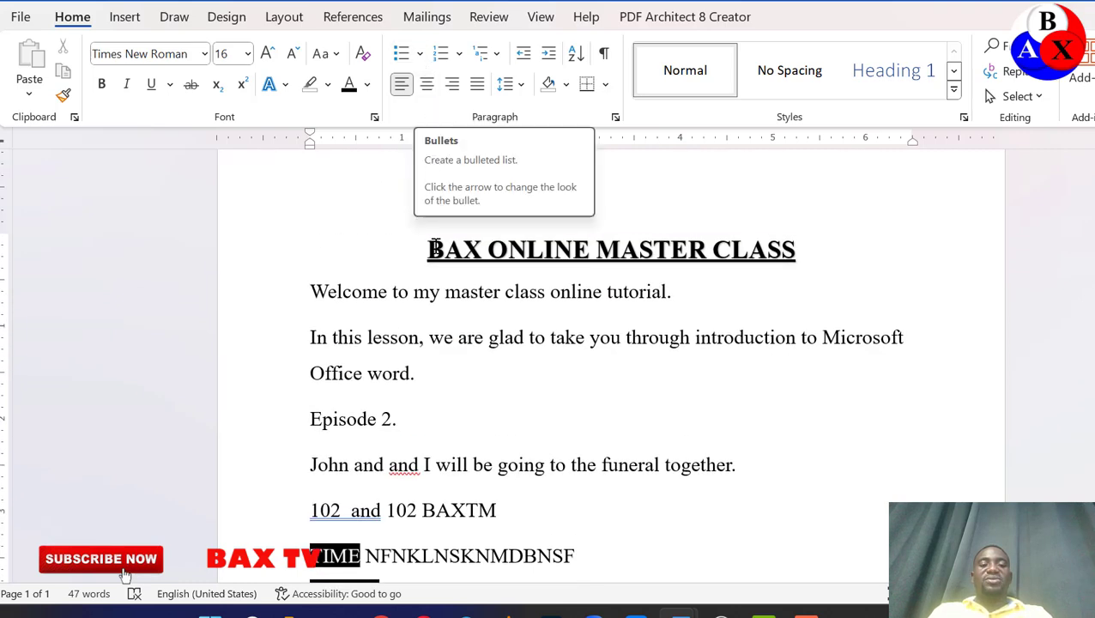
Step: Start a new line below "DATE" with the word "The" and set its font color to black
{"action": "scroll", "coordinate": [459, 345], "scroll_direction": "down", "scroll_amount": 2}
{"action": "scroll", "coordinate": [460, 347], "scroll_direction": "down", "scroll_amount": 1}
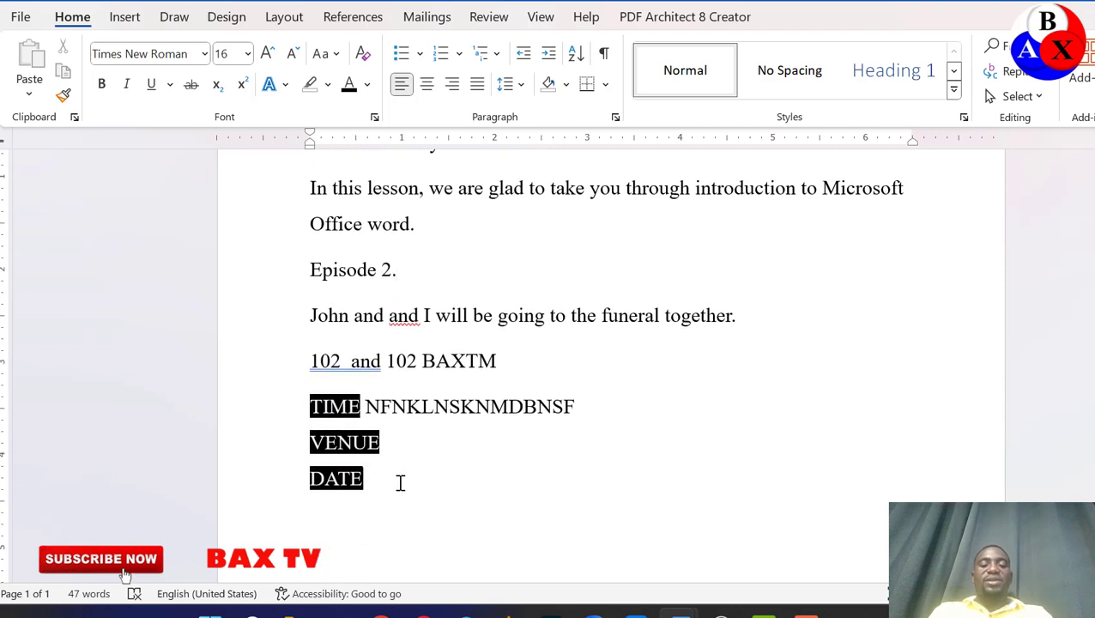
{"action": "key", "text": "Return"}
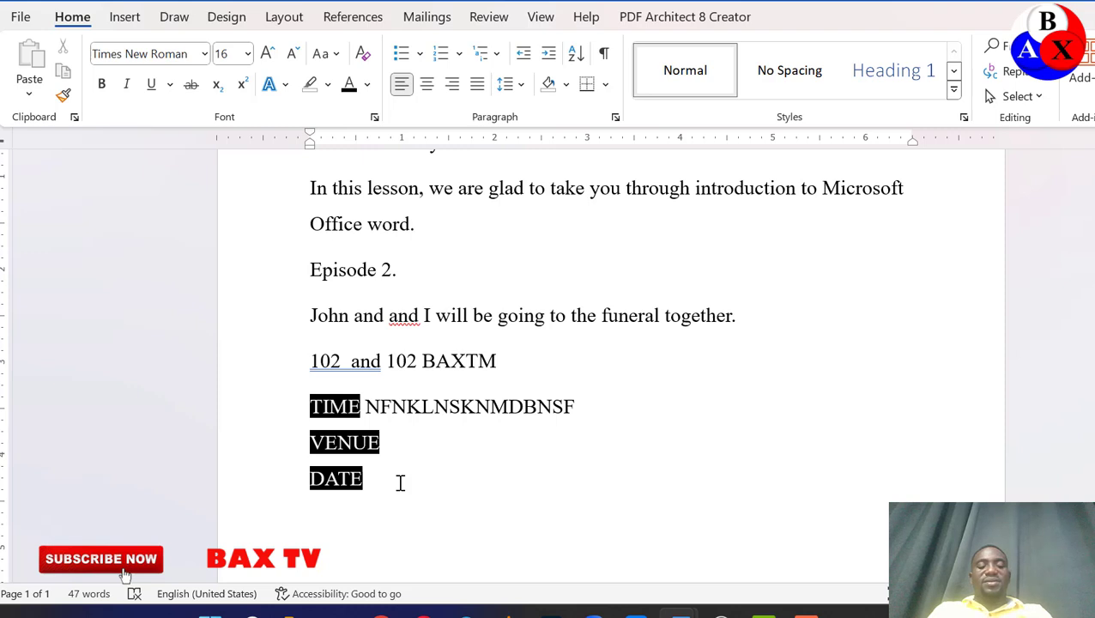
{"action": "type", "text": "HG"}
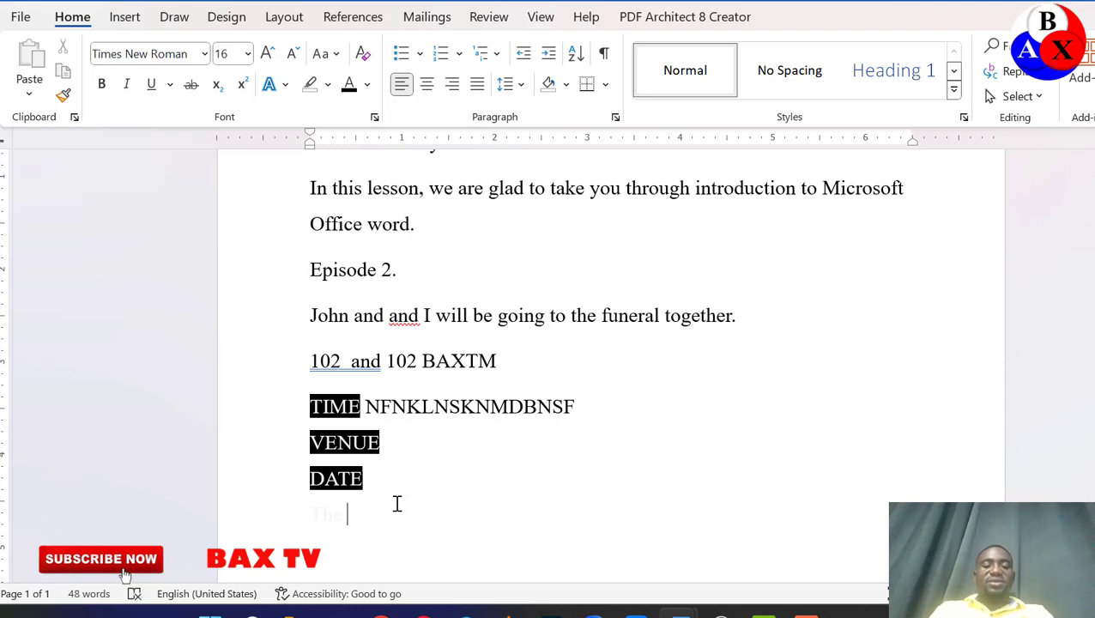
{"action": "left_click_drag", "start_coordinate": [368, 516], "coordinate": [303, 516]}
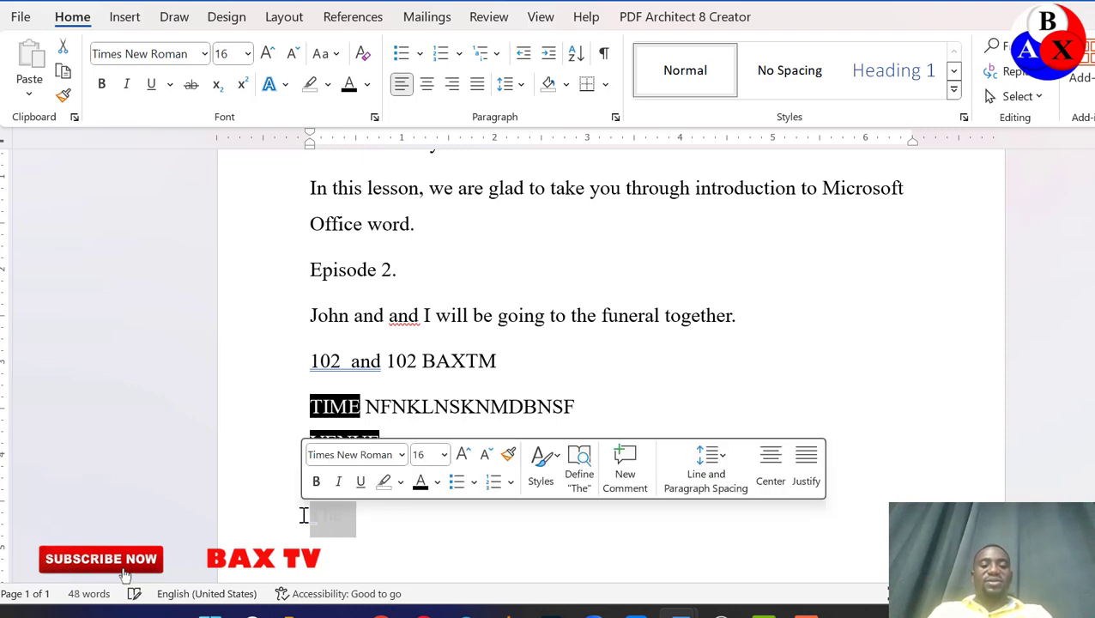
{"action": "left_click", "coordinate": [351, 90]}
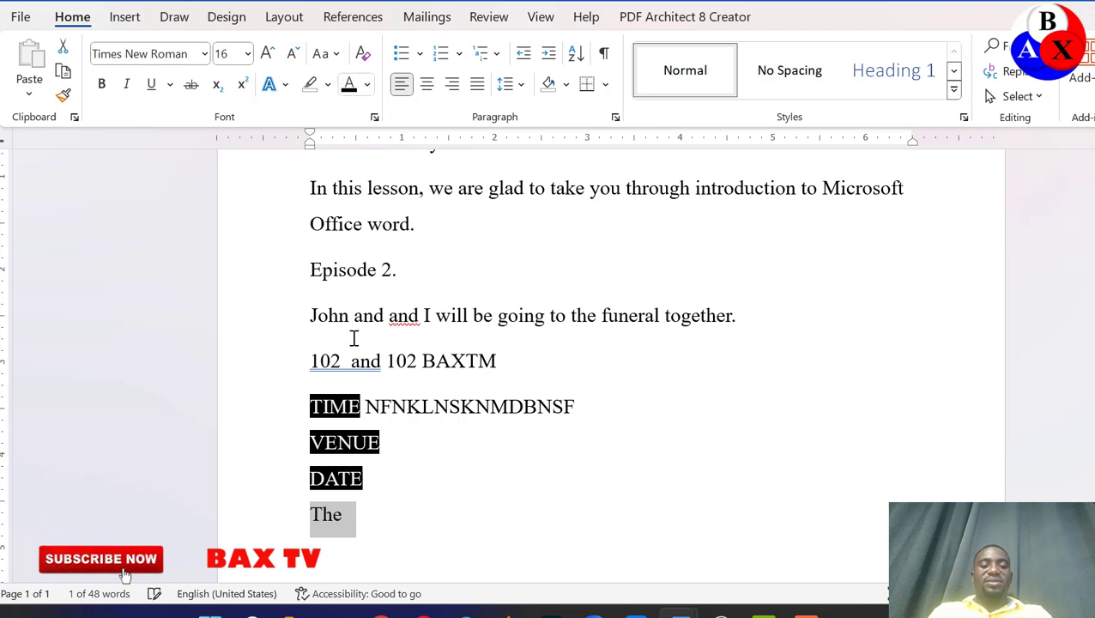
Step: Complete the new line as "These are the following items to be discussed at the meeting" and start a line below it
{"action": "left_click", "coordinate": [353, 515]}
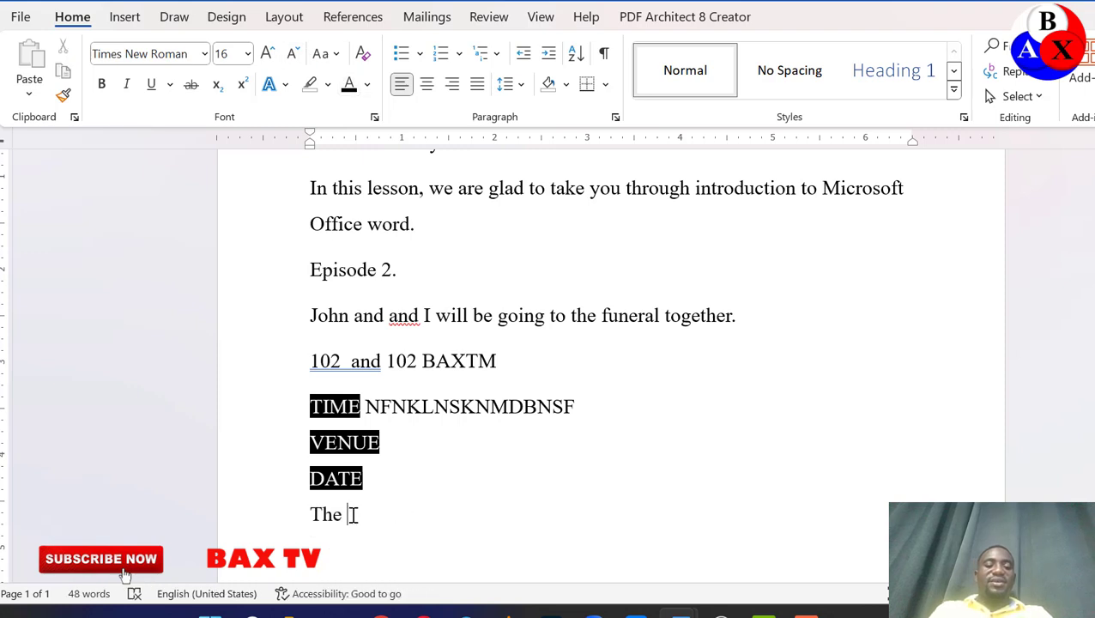
{"action": "type", "text": "se a"}
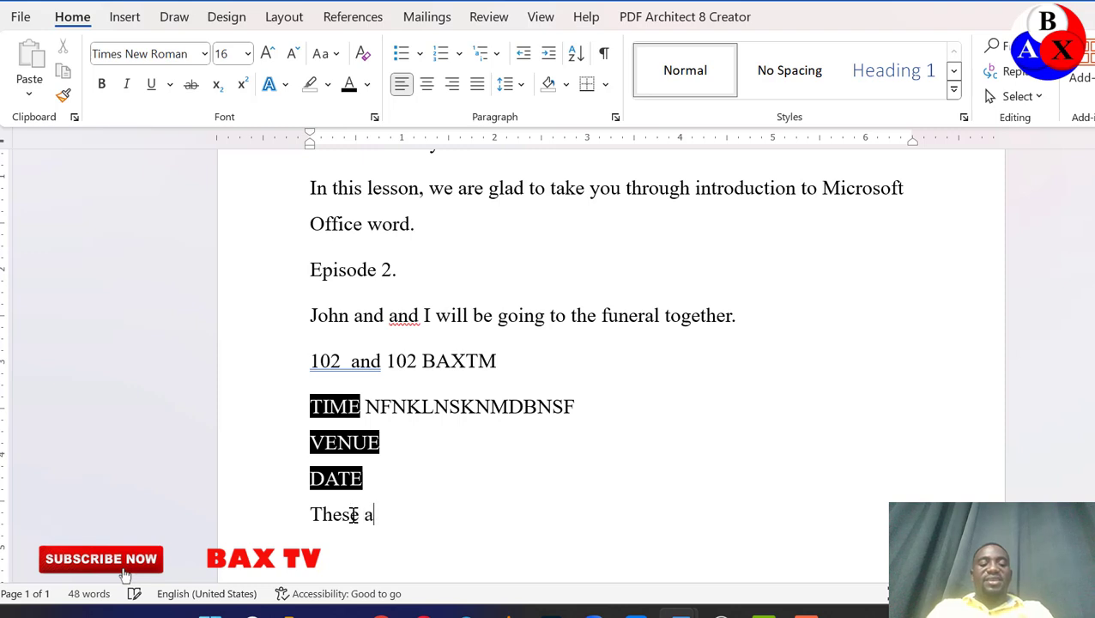
{"action": "type", "text": "re the fo"}
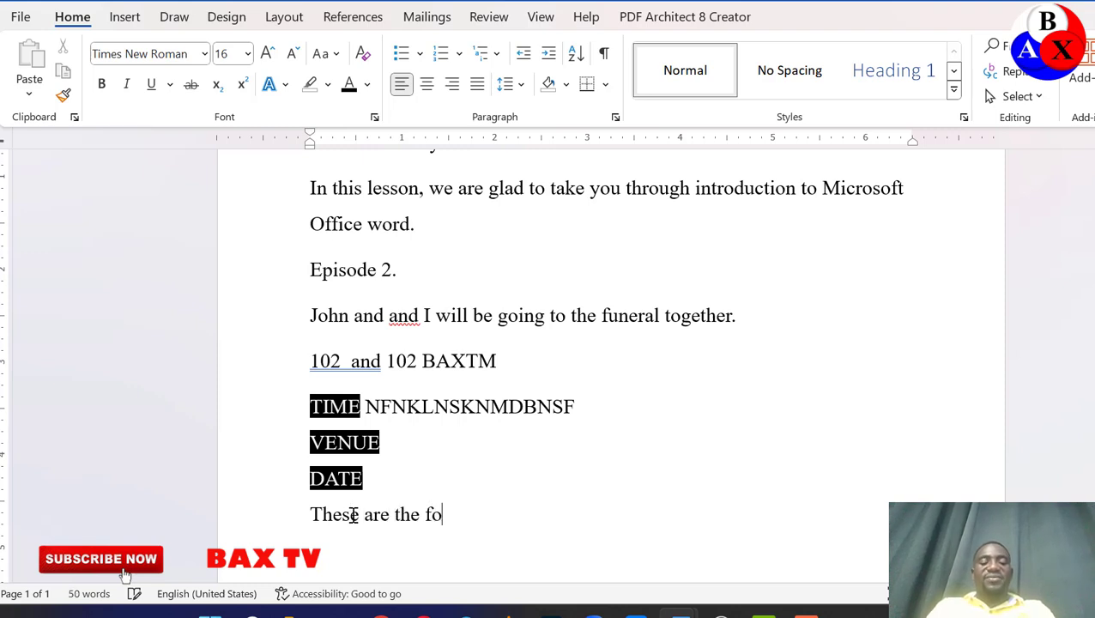
{"action": "type", "text": "llowing"}
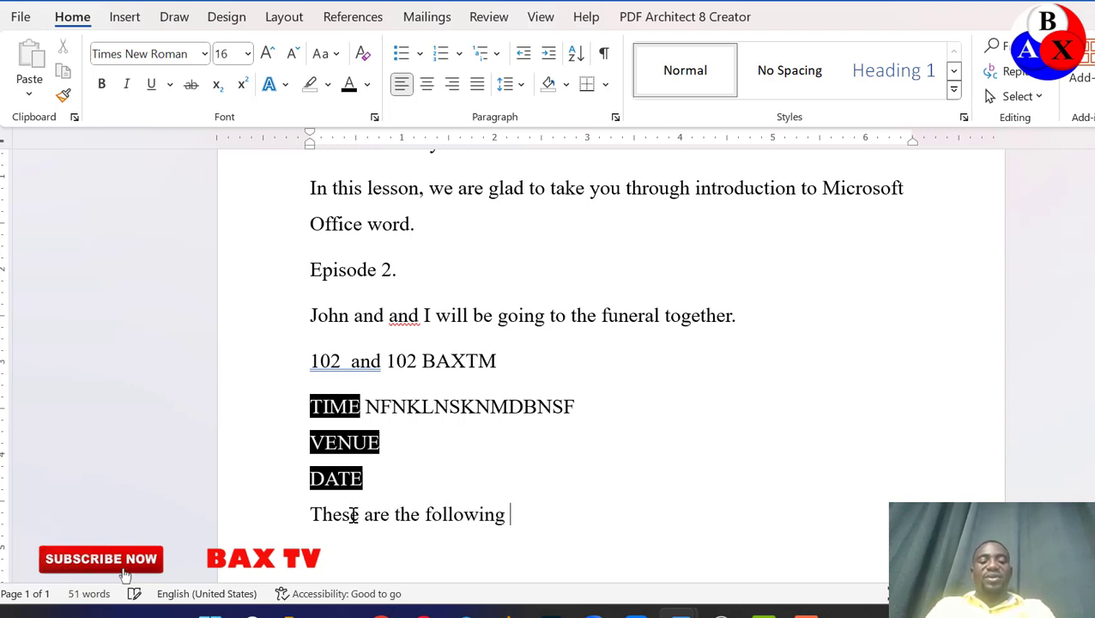
{"action": "type", "text": " items "}
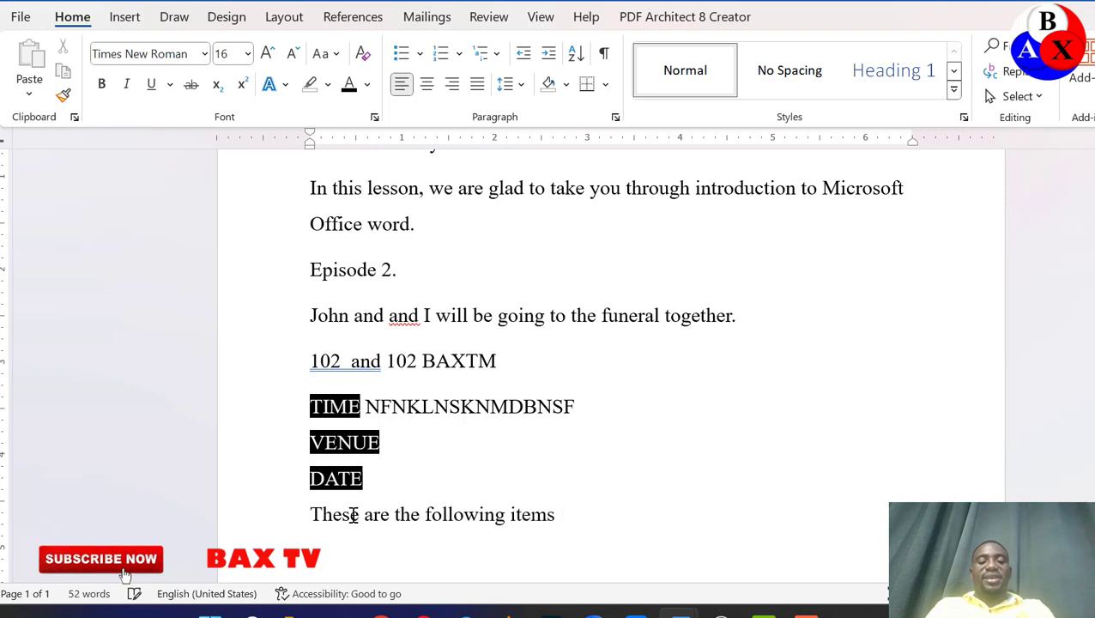
{"action": "type", "text": "to be di"}
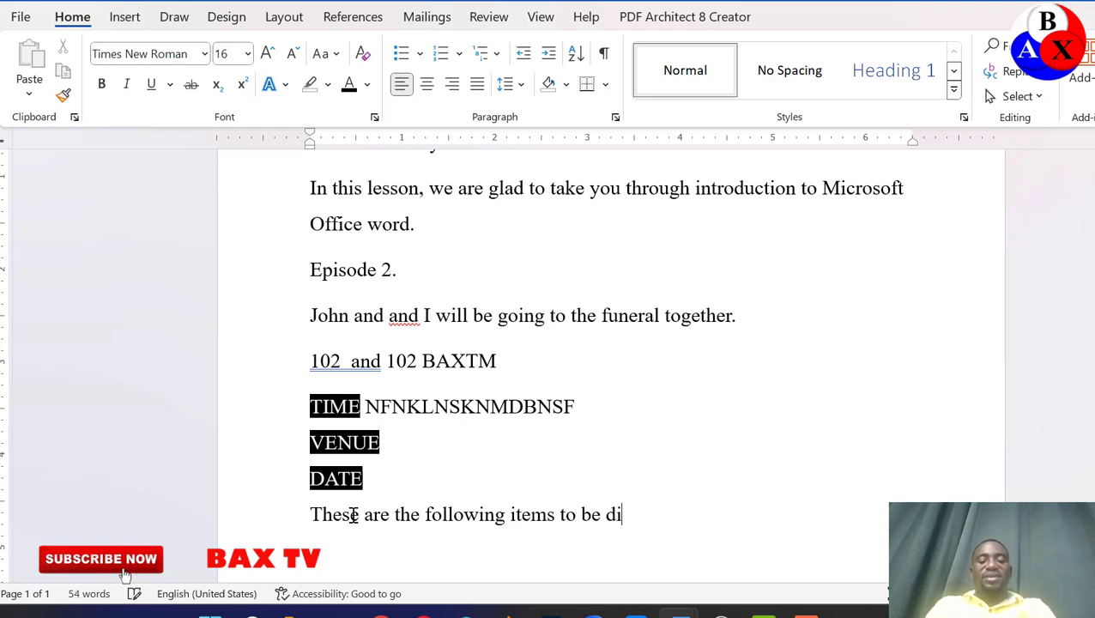
{"action": "type", "text": "scussed at"}
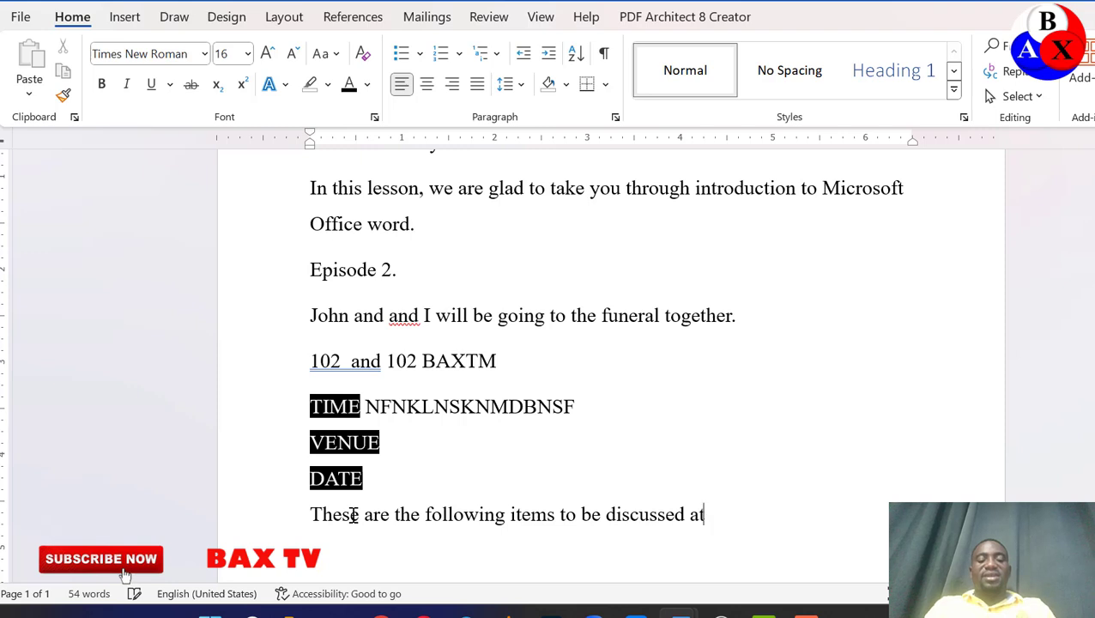
{"action": "type", "text": " the meetin"}
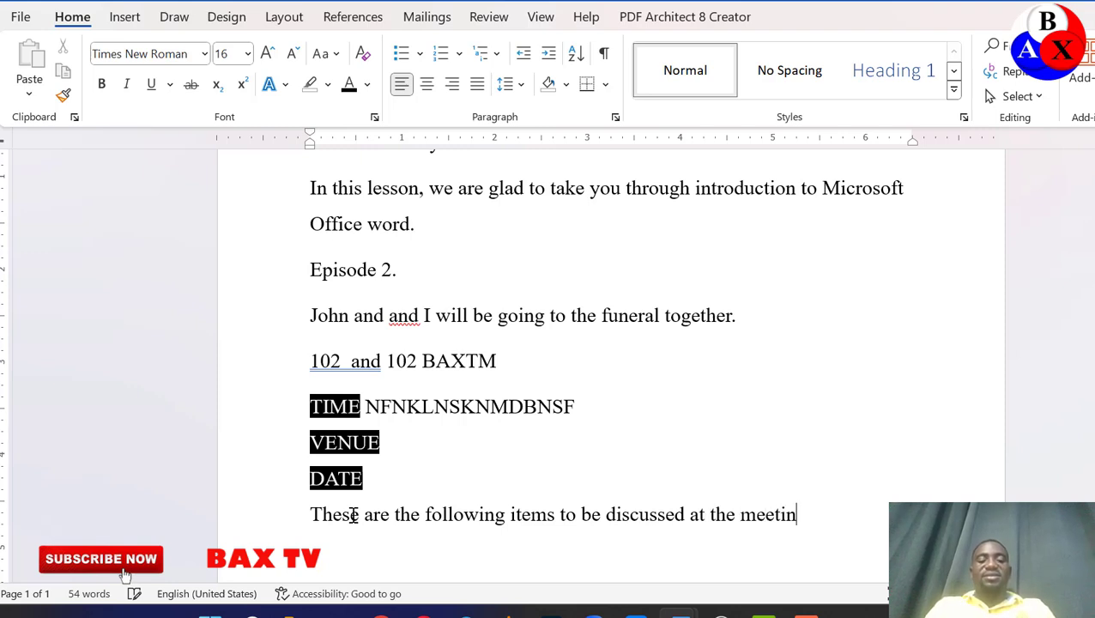
{"action": "type", "text": "g"}
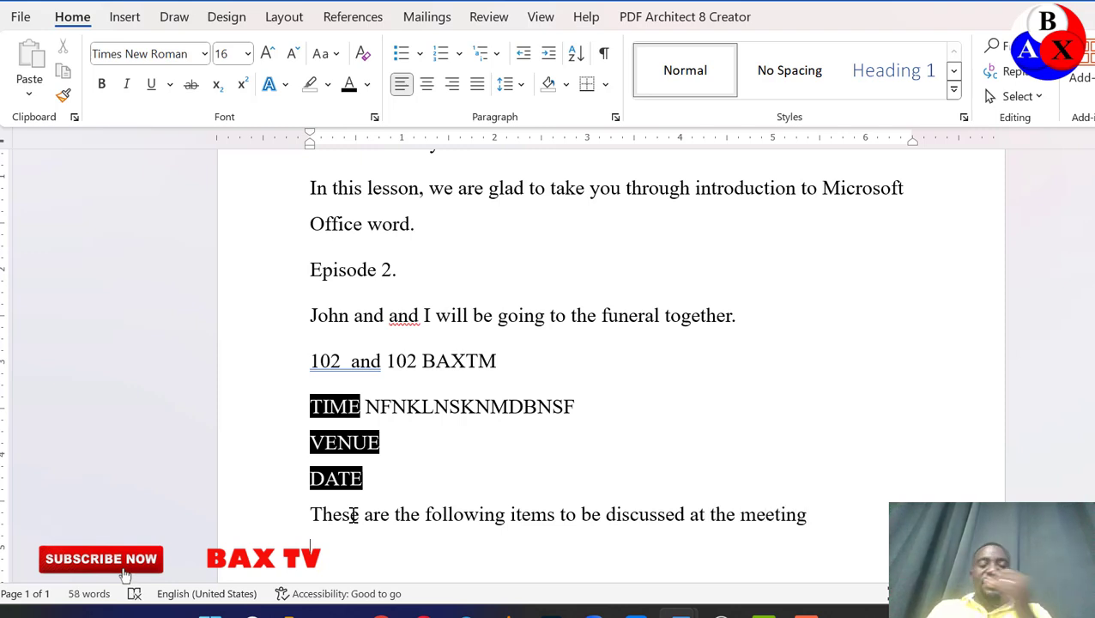
Step: Start a bulleted list with solid round bullets and enter "Absentism" and "Truancy" as its first two items
{"action": "left_click", "coordinate": [420, 54]}
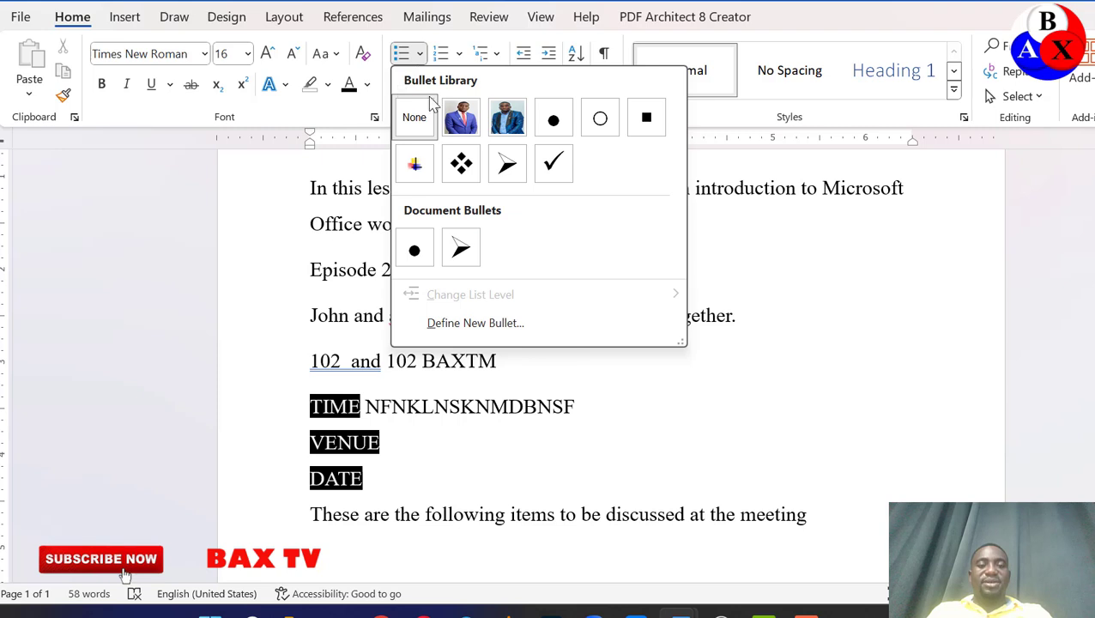
{"action": "left_click", "coordinate": [560, 123]}
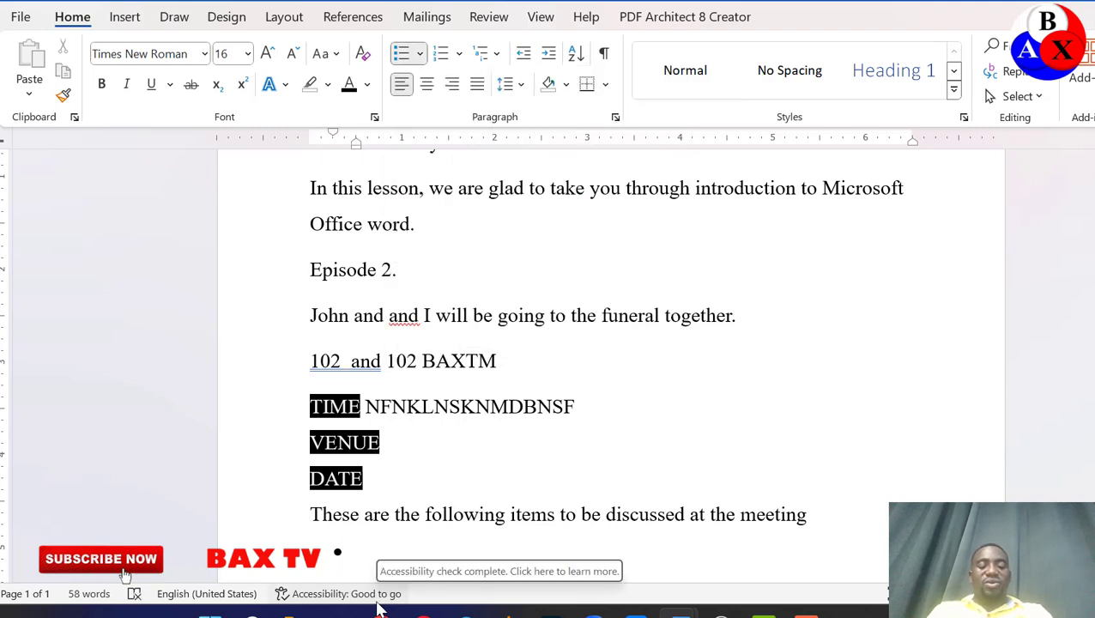
{"action": "type", "text": "absenti"}
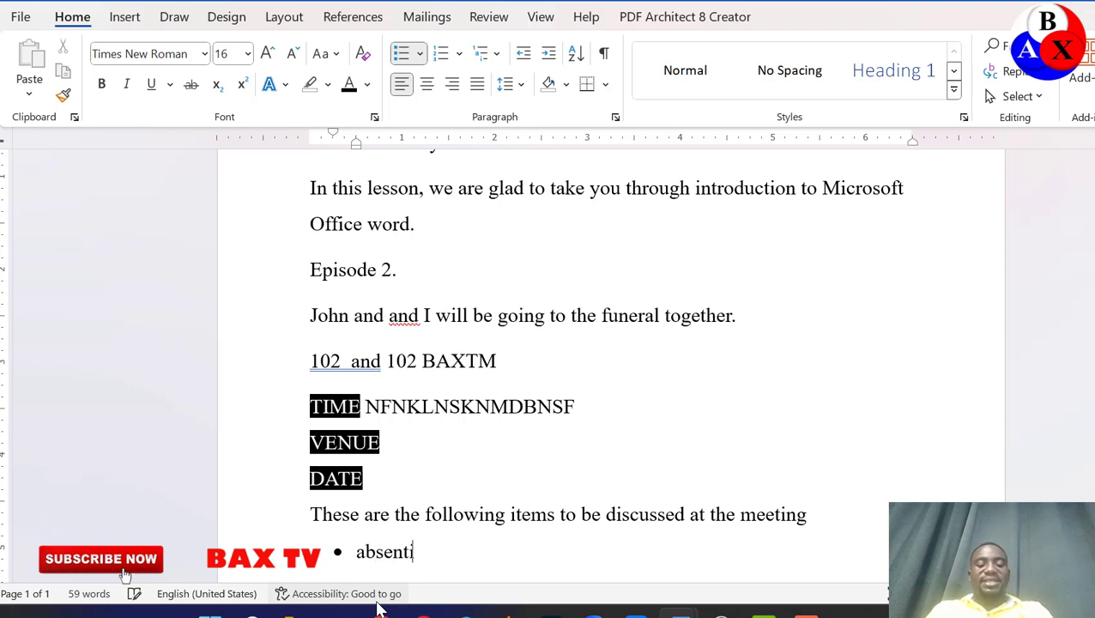
{"action": "type", "text": "sm"}
{"action": "key", "text": "Return"}
{"action": "type", "text": "t"}
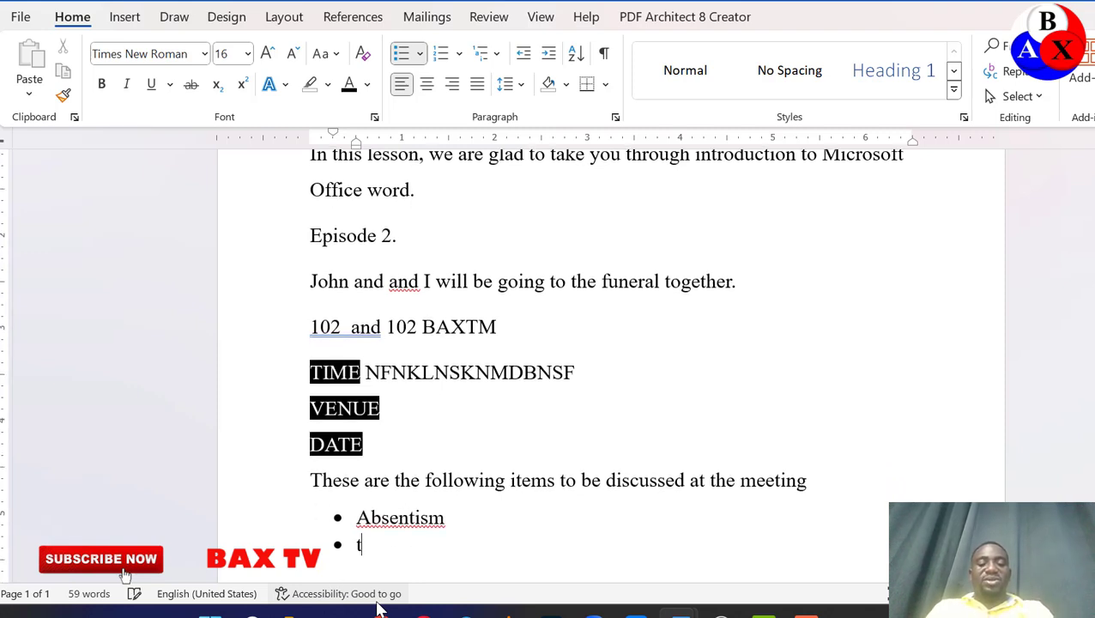
{"action": "type", "text": "ruancy"}
{"action": "key", "text": "Return"}
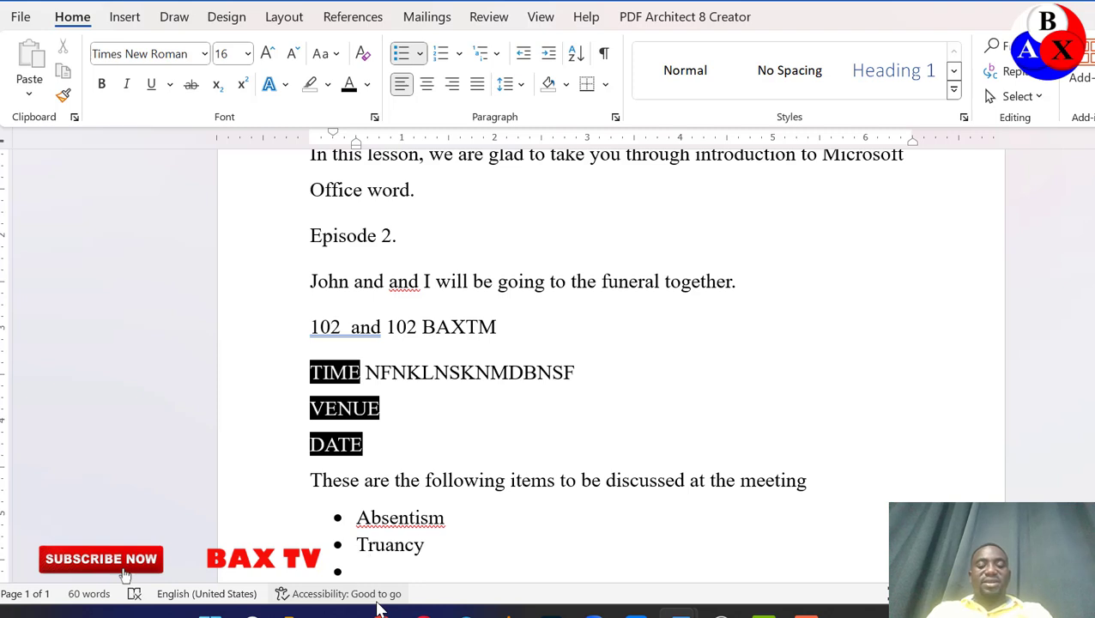
Step: Add "Lateness to work" as the third bullet and correct the spelling of the first item to "Absenteeism"
{"action": "type", "text": "late"}
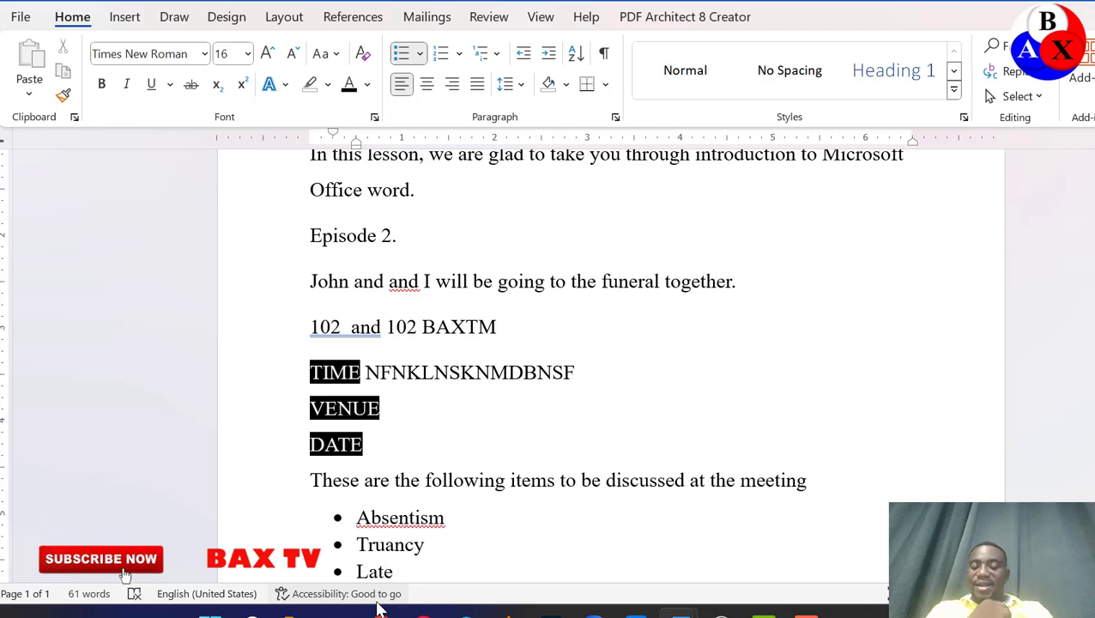
{"action": "key", "text": "BackSpace"}
{"action": "type", "text": "ness"}
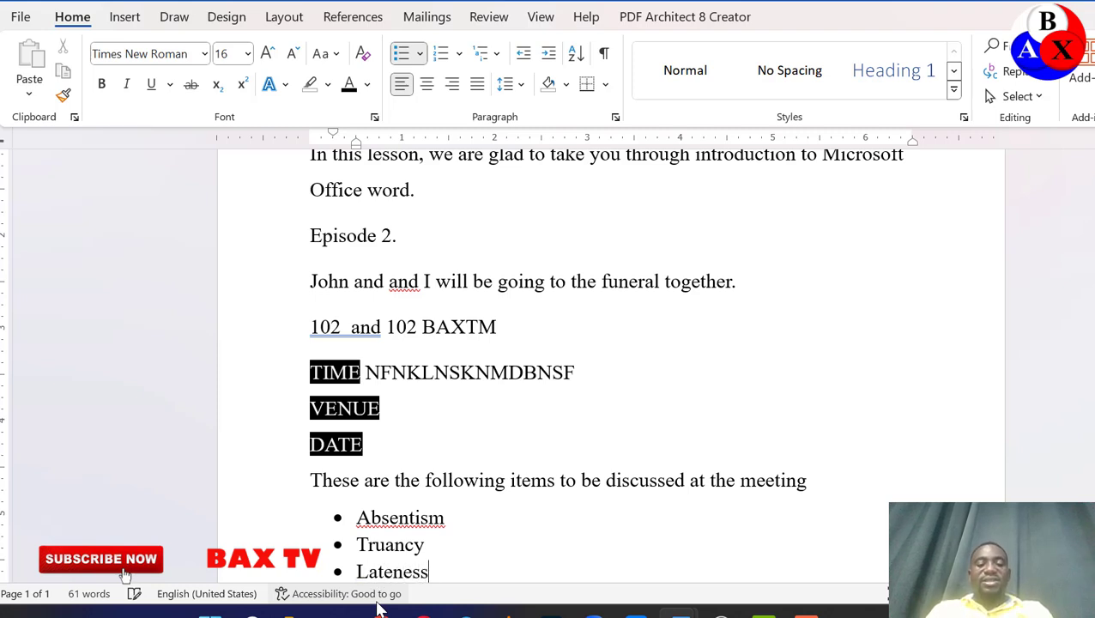
{"action": "type", "text": " to work"}
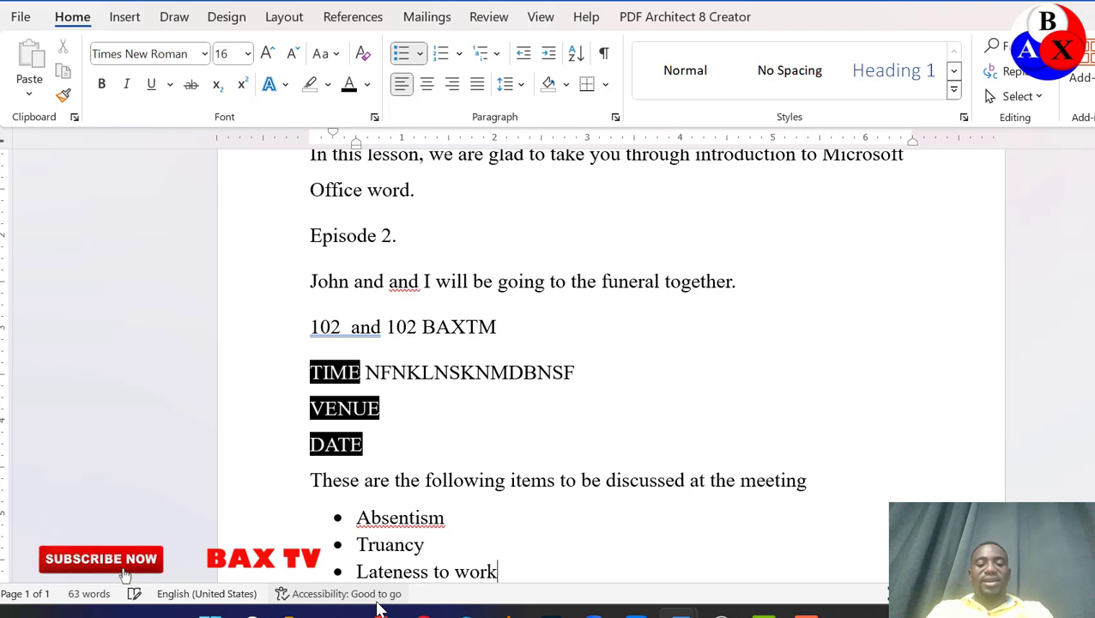
{"action": "key", "text": "Return"}
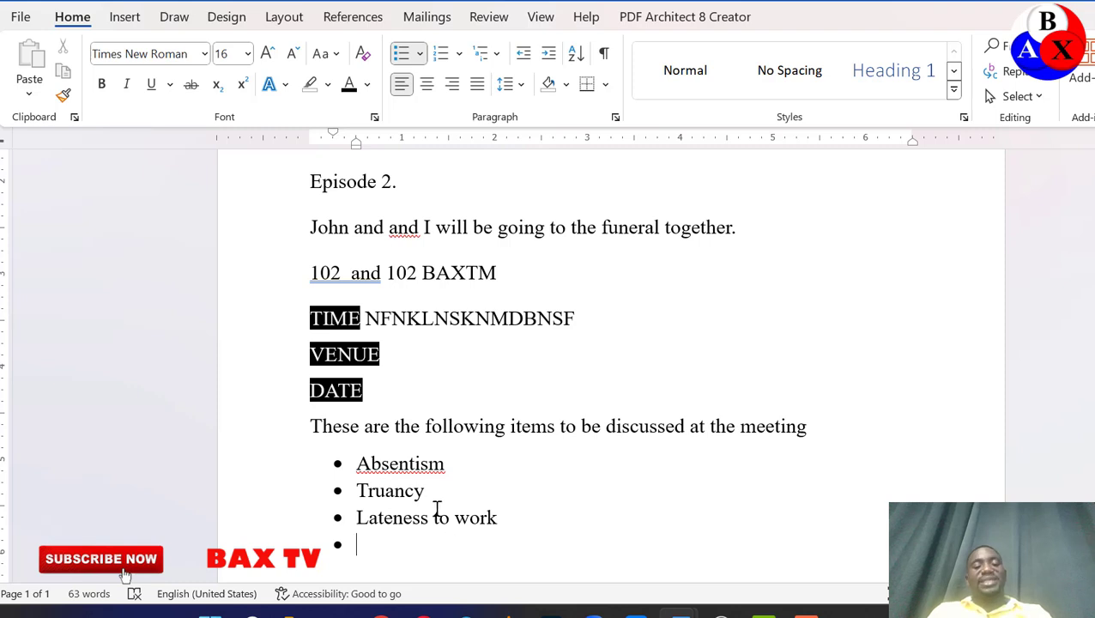
{"action": "right_click", "coordinate": [417, 466]}
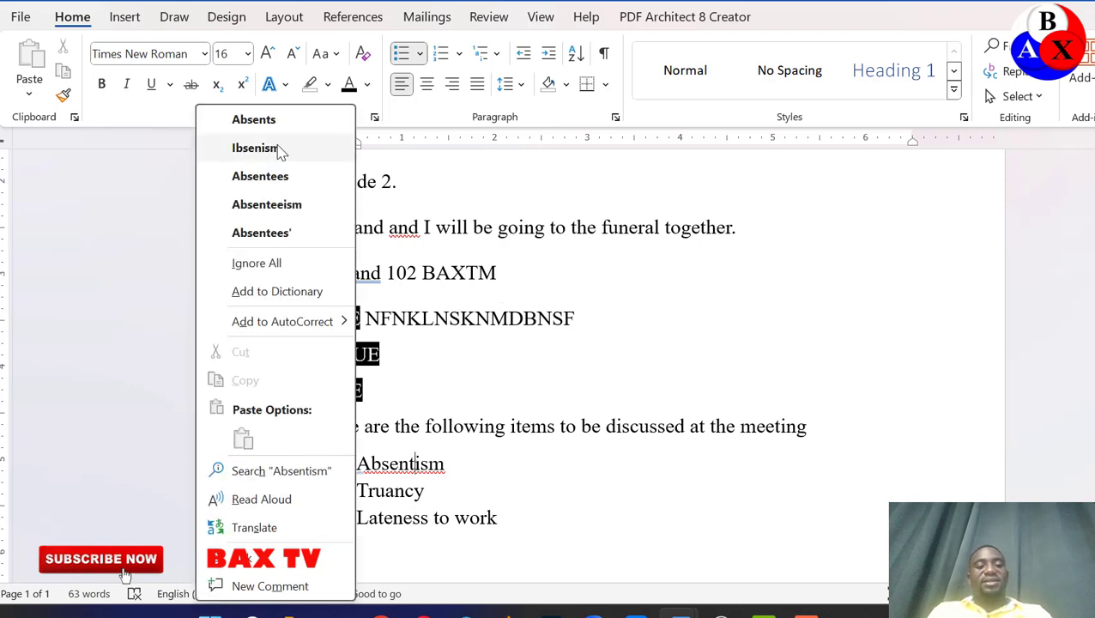
{"action": "left_click", "coordinate": [298, 206]}
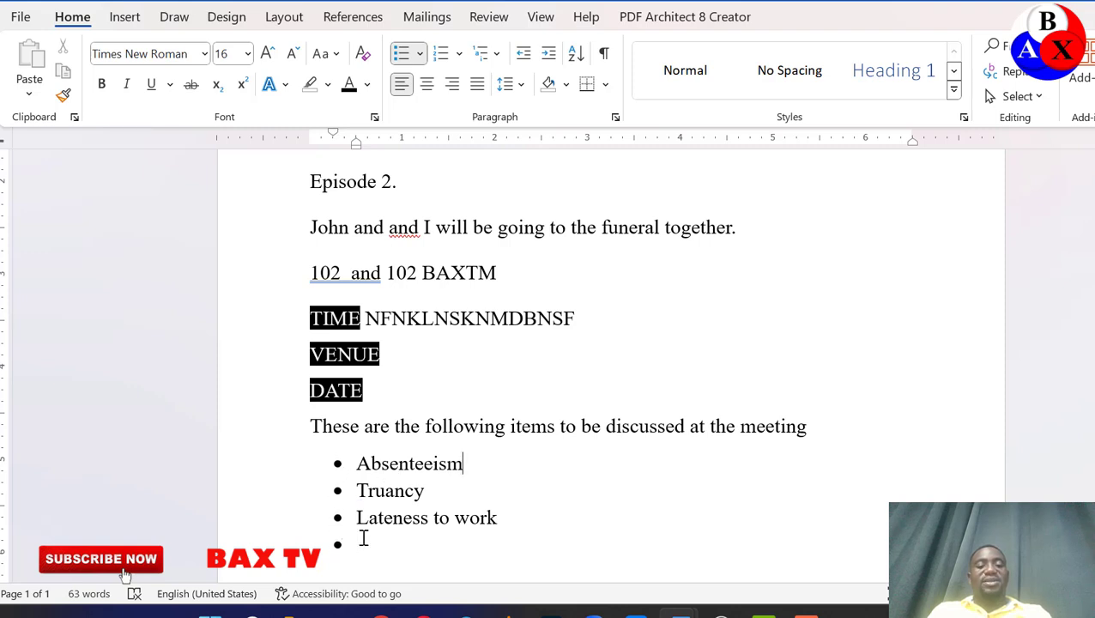
Step: Change the three items from "Absenteeism" through "Lateness to work" from bullets to 1., 2., 3. numbering and deselect them
{"action": "left_click", "coordinate": [520, 520]}
{"action": "left_click_drag", "start_coordinate": [498, 517], "coordinate": [357, 463]}
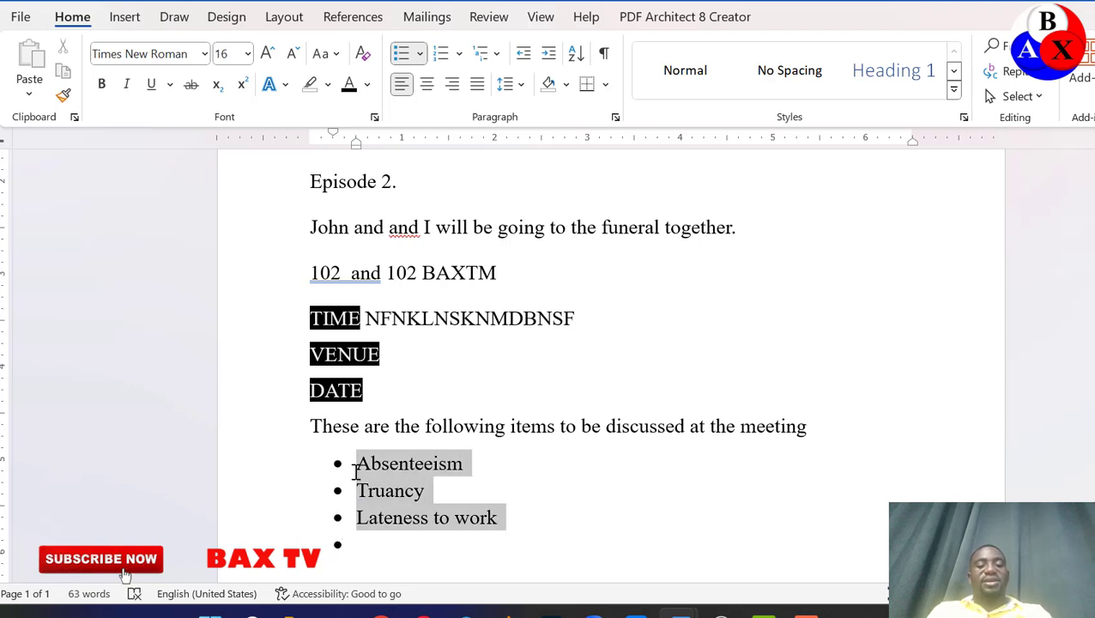
{"action": "left_click", "coordinate": [459, 53]}
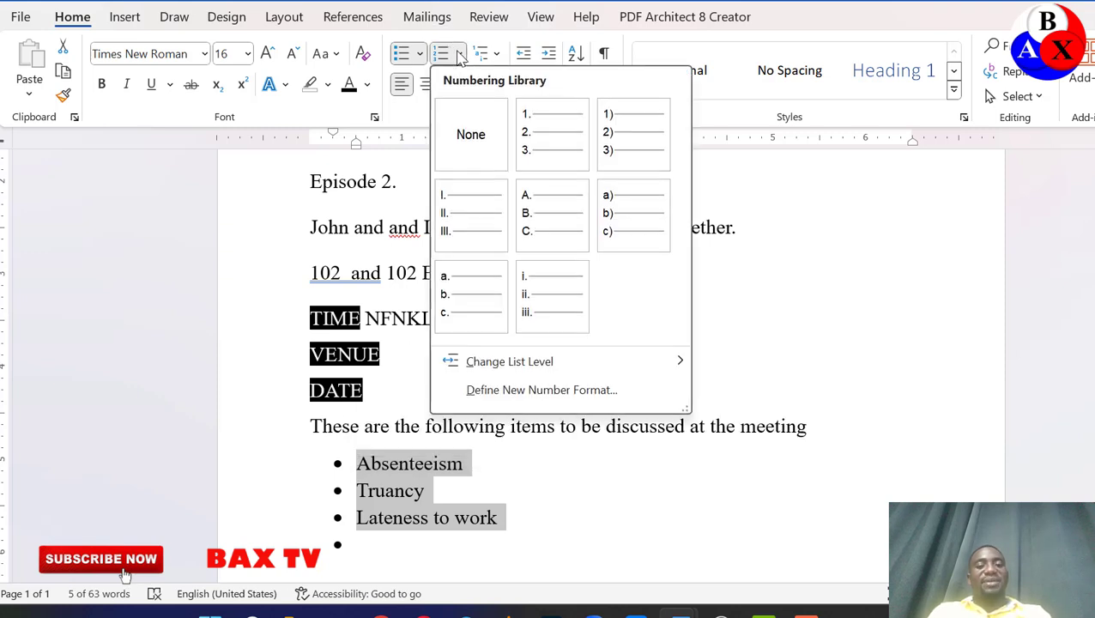
{"action": "left_click", "coordinate": [533, 145]}
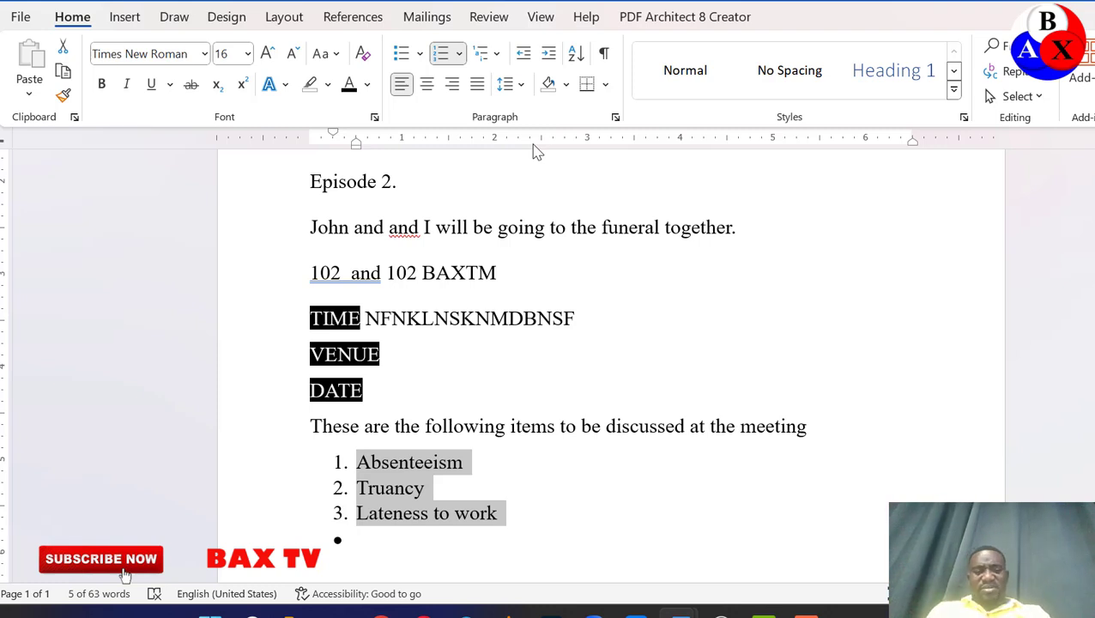
{"action": "left_click", "coordinate": [461, 55]}
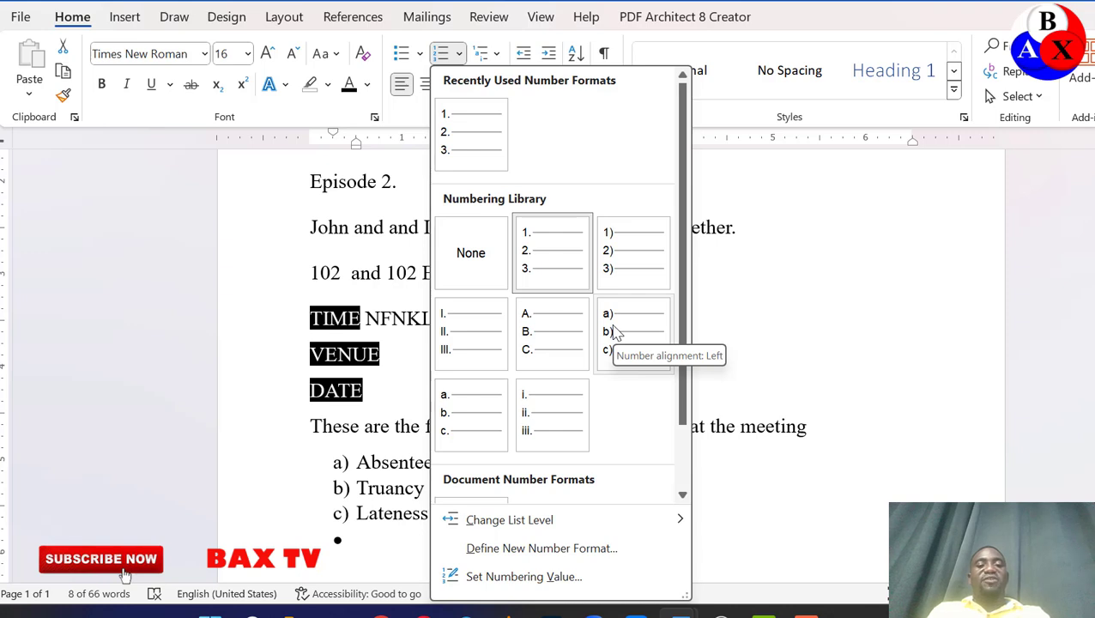
{"action": "left_click", "coordinate": [472, 140]}
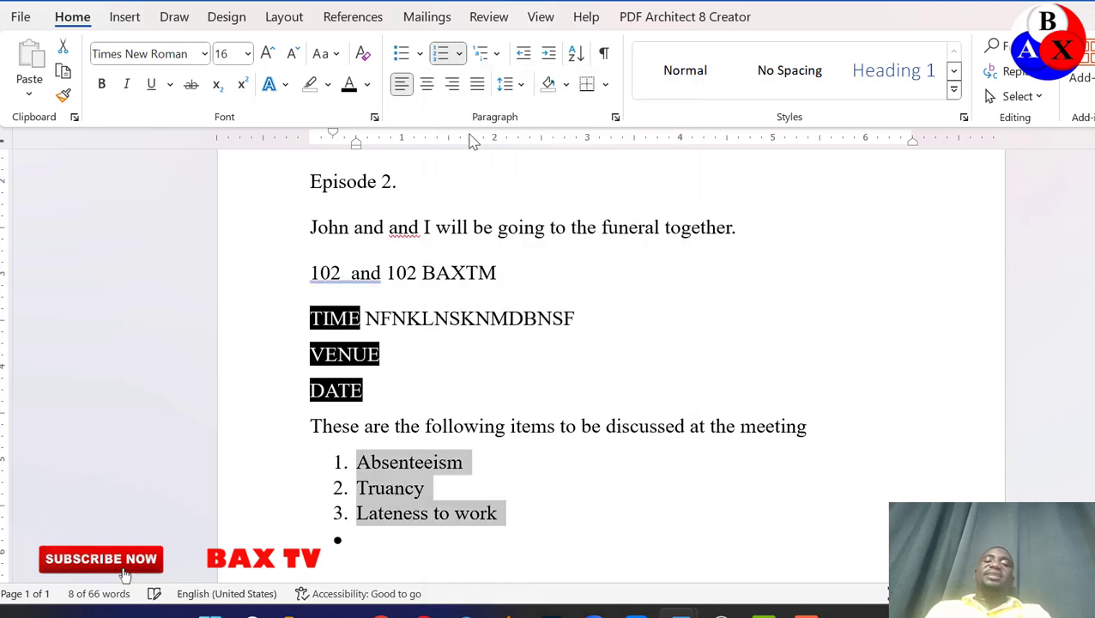
{"action": "left_click", "coordinate": [540, 523]}
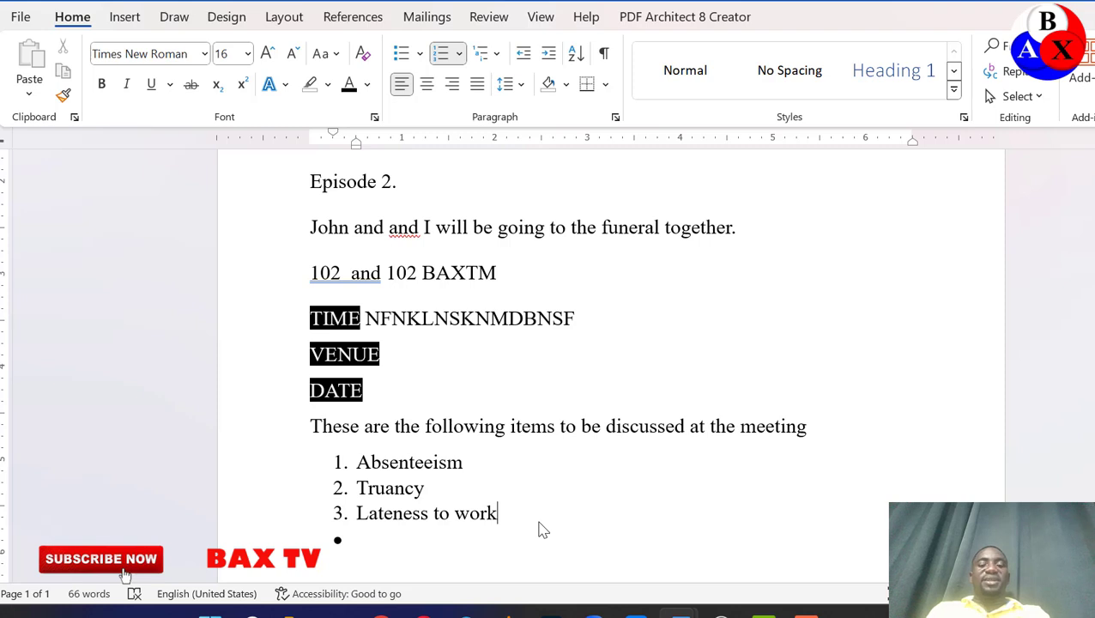
{"action": "scroll", "coordinate": [539, 530], "scroll_direction": "up", "scroll_amount": 1}
{"action": "scroll", "coordinate": [540, 530], "scroll_direction": "down", "scroll_amount": 3}
{"action": "scroll", "coordinate": [540, 529], "scroll_direction": "up", "scroll_amount": 4}
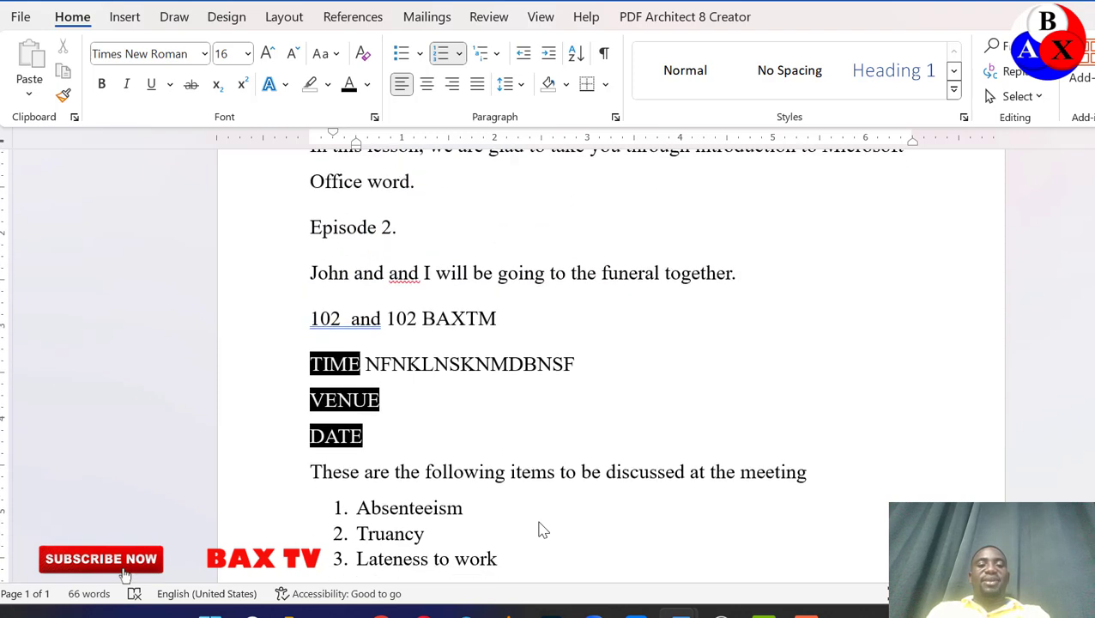
Step: Examine the available multilevel list styles for the numbered meeting items
{"action": "scroll", "coordinate": [539, 529], "scroll_direction": "down", "scroll_amount": 1}
{"action": "scroll", "coordinate": [538, 523], "scroll_direction": "down", "scroll_amount": 2}
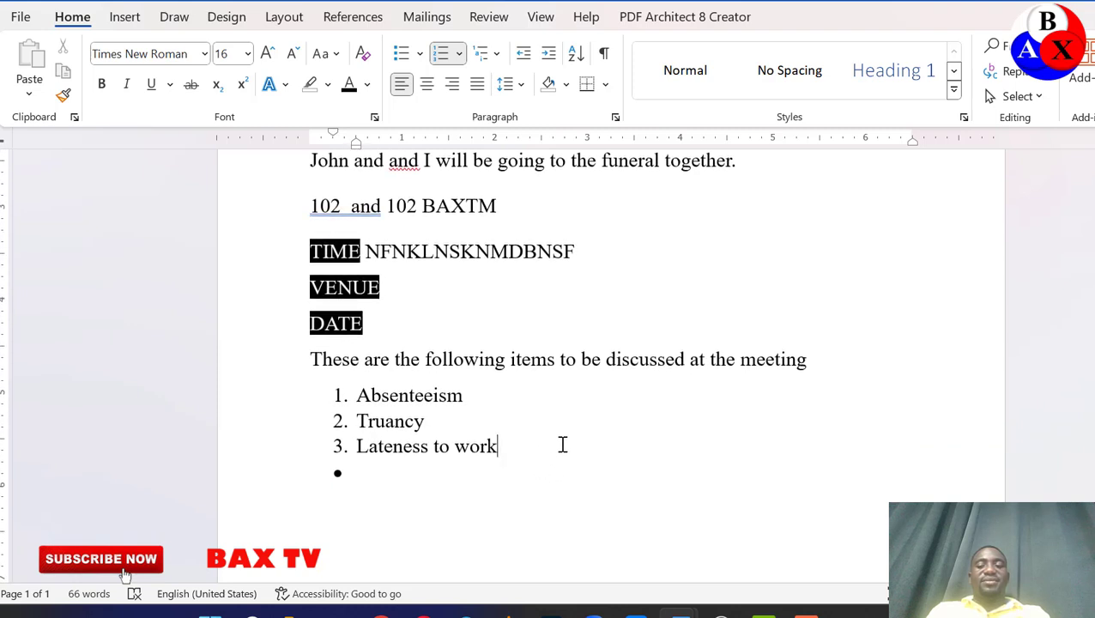
{"action": "scroll", "coordinate": [562, 445], "scroll_direction": "up", "scroll_amount": 2}
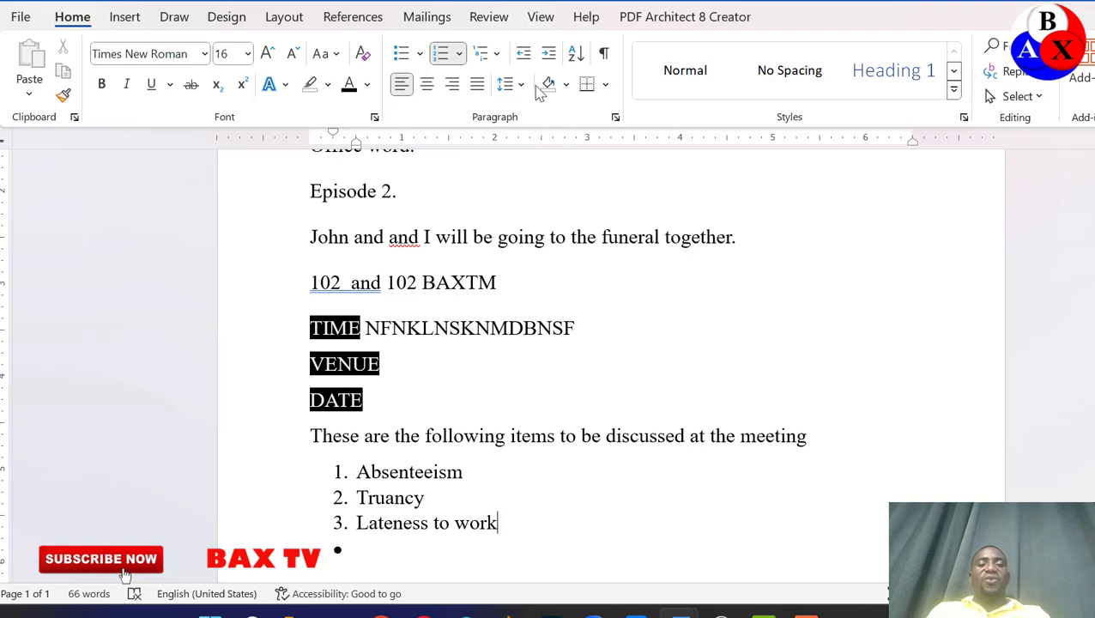
{"action": "left_click", "coordinate": [495, 56]}
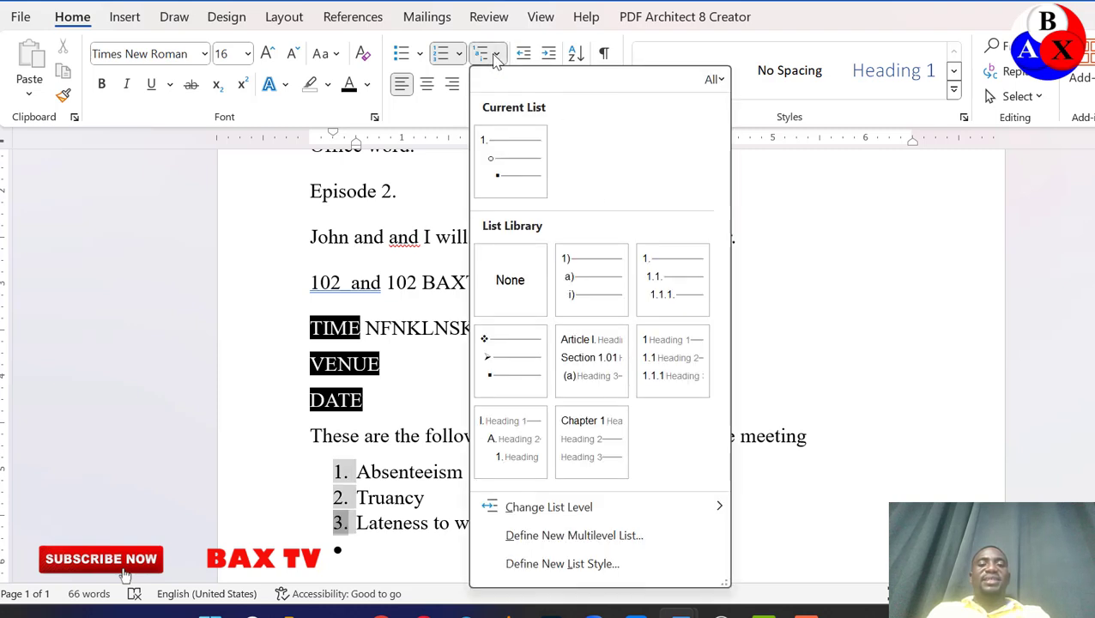
{"action": "left_click", "coordinate": [496, 57]}
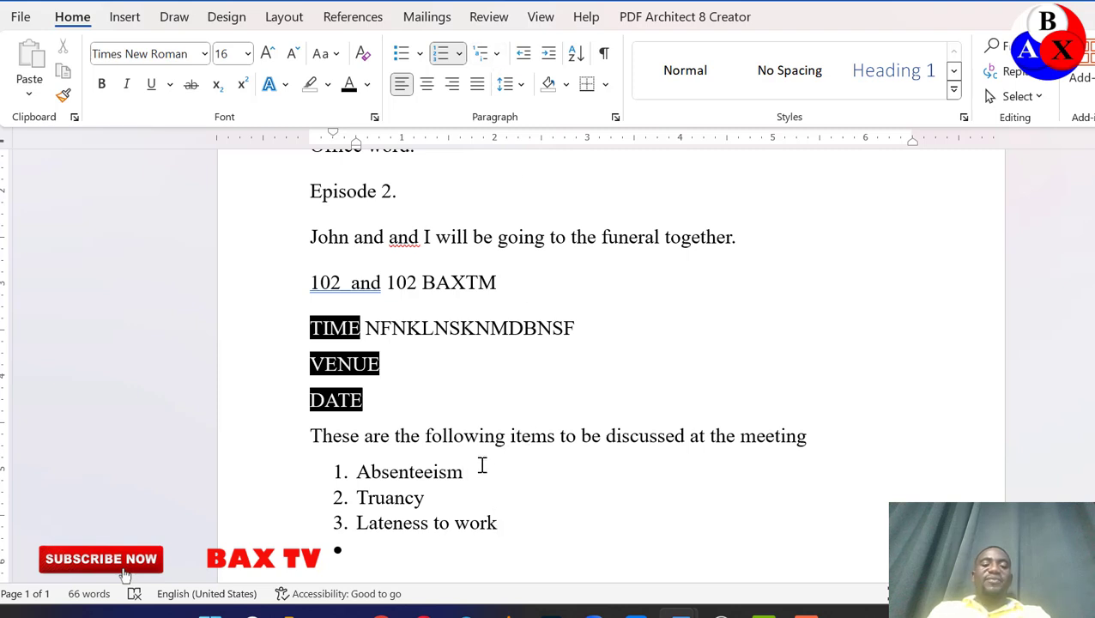
Step: Insert an unnumbered line under "Absenteeism", apply the current multilevel list style, and enter "a. kmdshgolksng" on it
{"action": "key", "text": "shift+Return"}
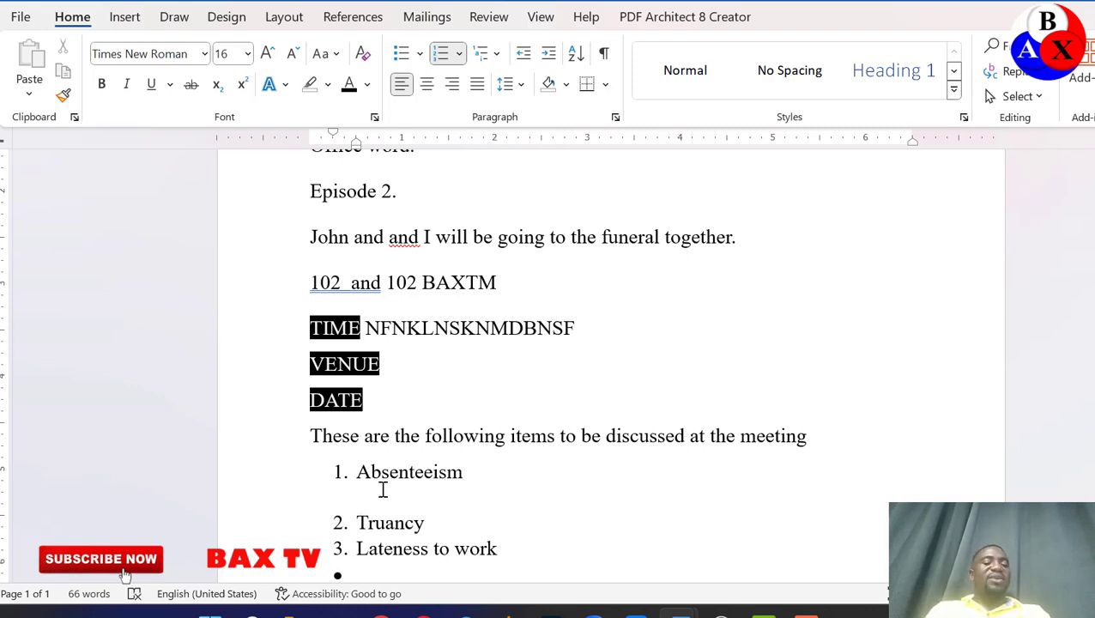
{"action": "left_click", "coordinate": [498, 54]}
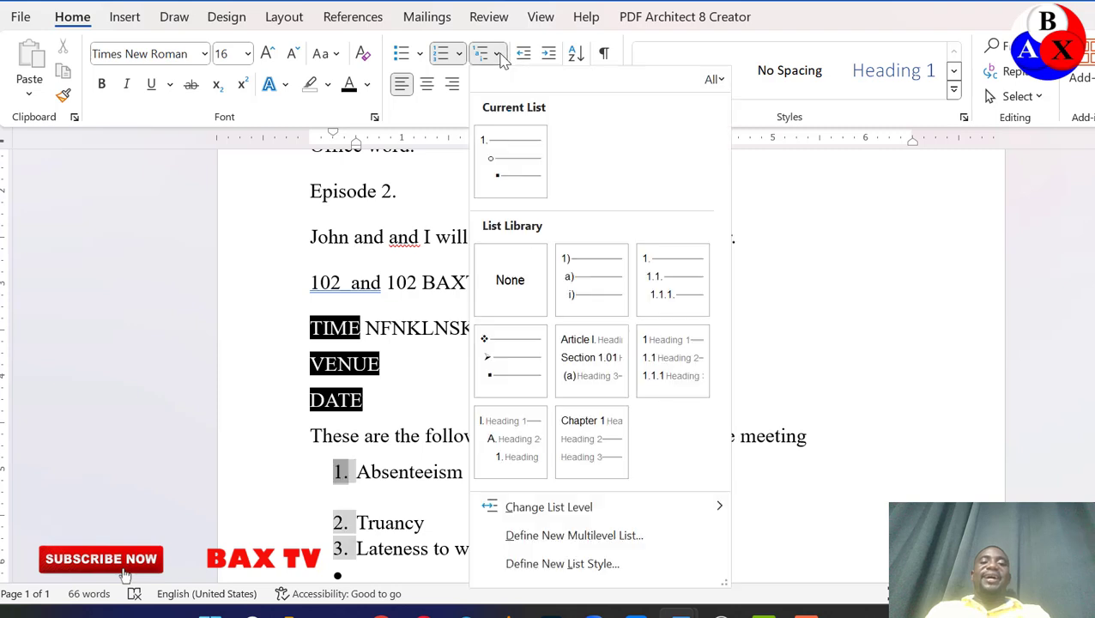
{"action": "left_click", "coordinate": [506, 158]}
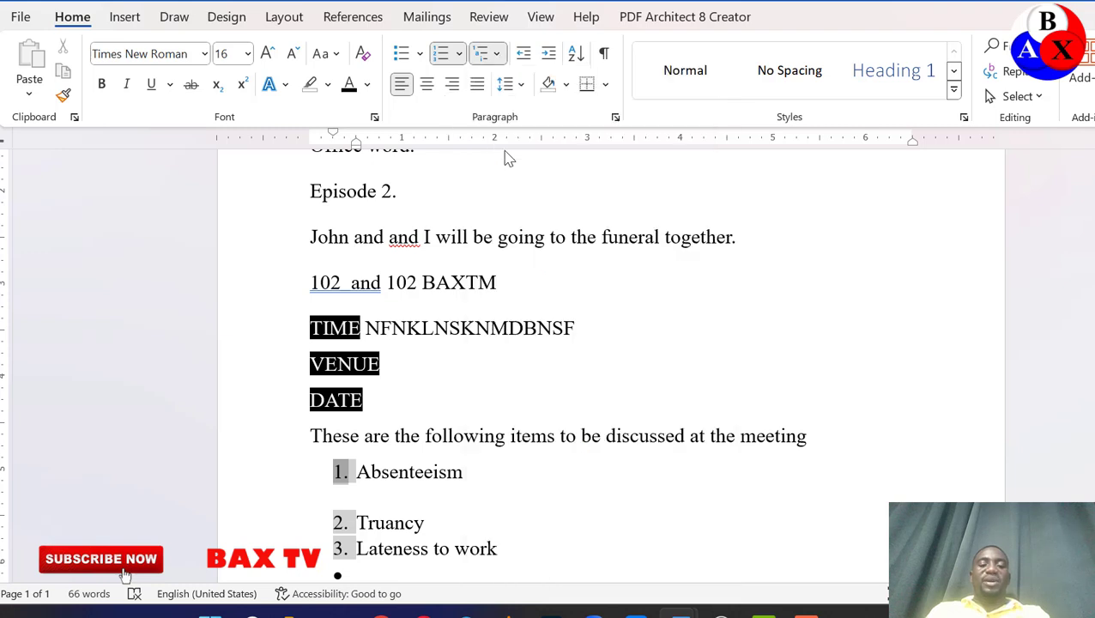
{"action": "type", "text": "1"}
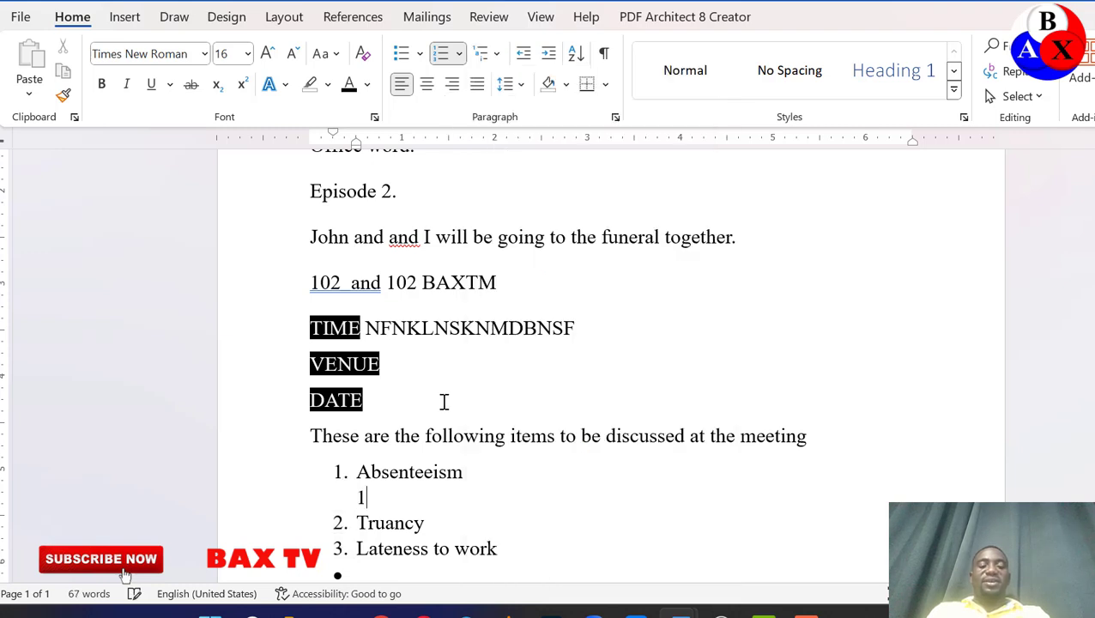
{"action": "key", "text": "BackSpace"}
{"action": "type", "text": "a. kmdshgolksng"}
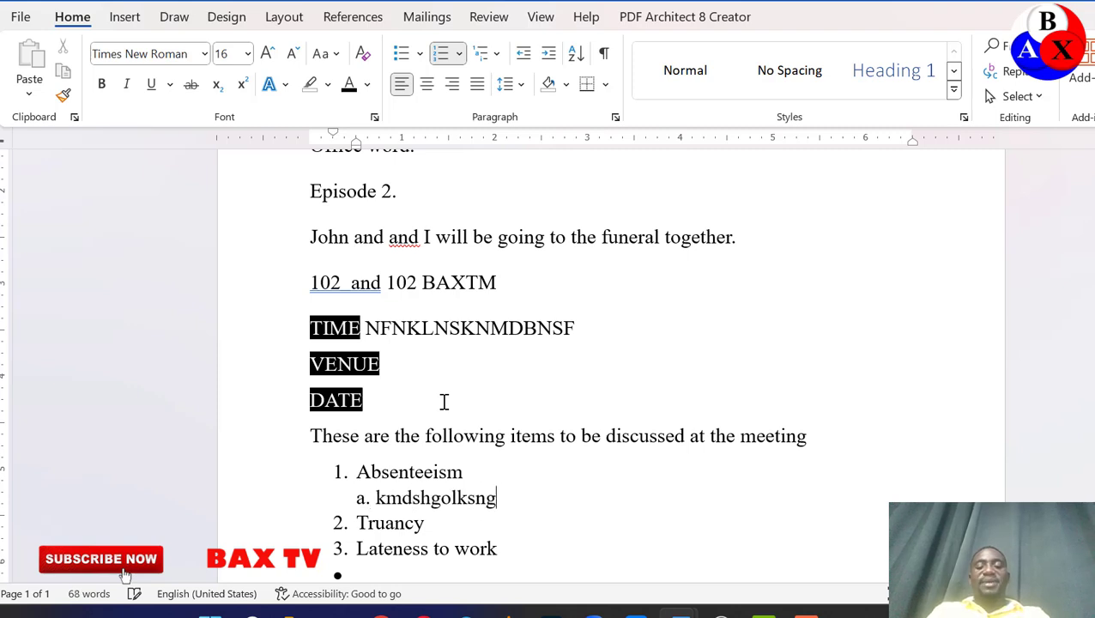
Step: Add "mngdkng" as the second numbered item and start a "b." sub-line under "a. kmdshgolksng"
{"action": "key", "text": "Return"}
{"action": "type", "text": "mngdkng"}
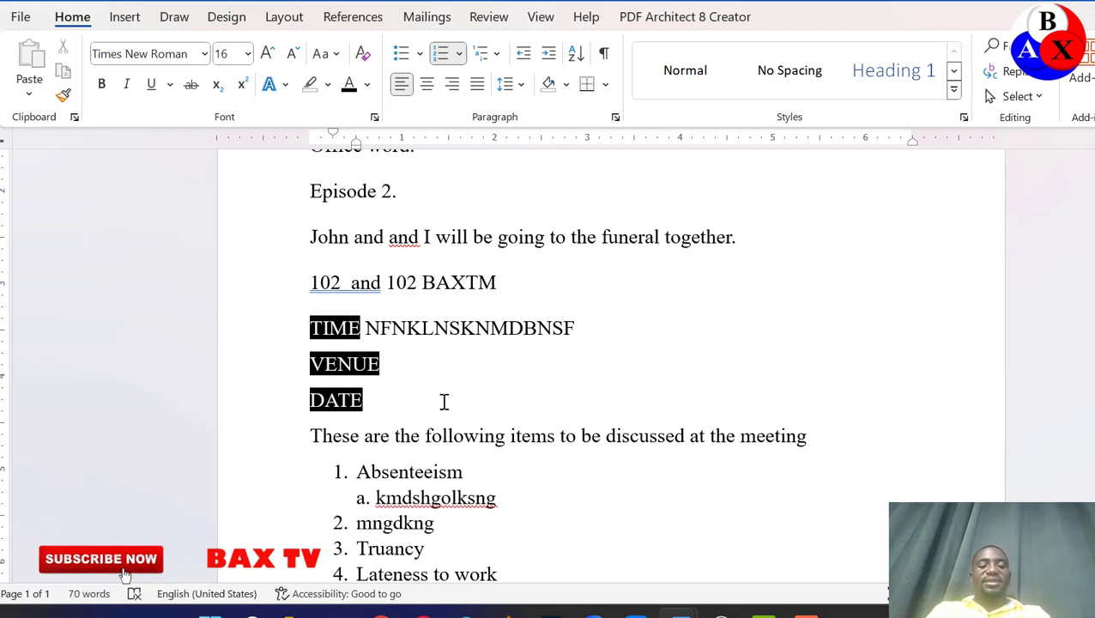
{"action": "left_click", "coordinate": [498, 504]}
{"action": "key", "text": "Return"}
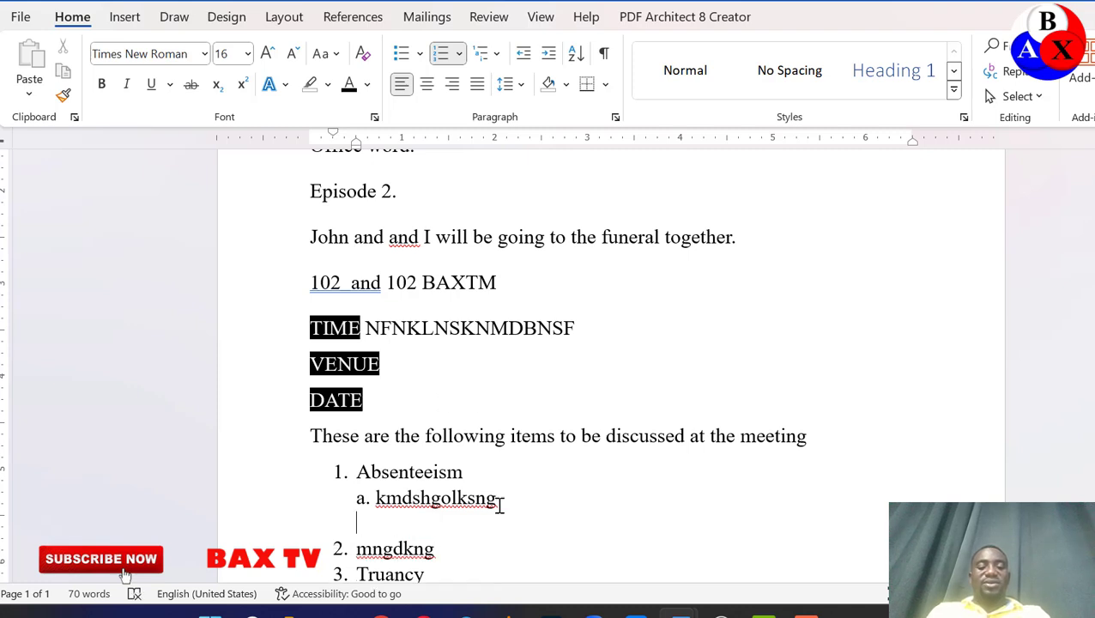
{"action": "type", "text": "b."}
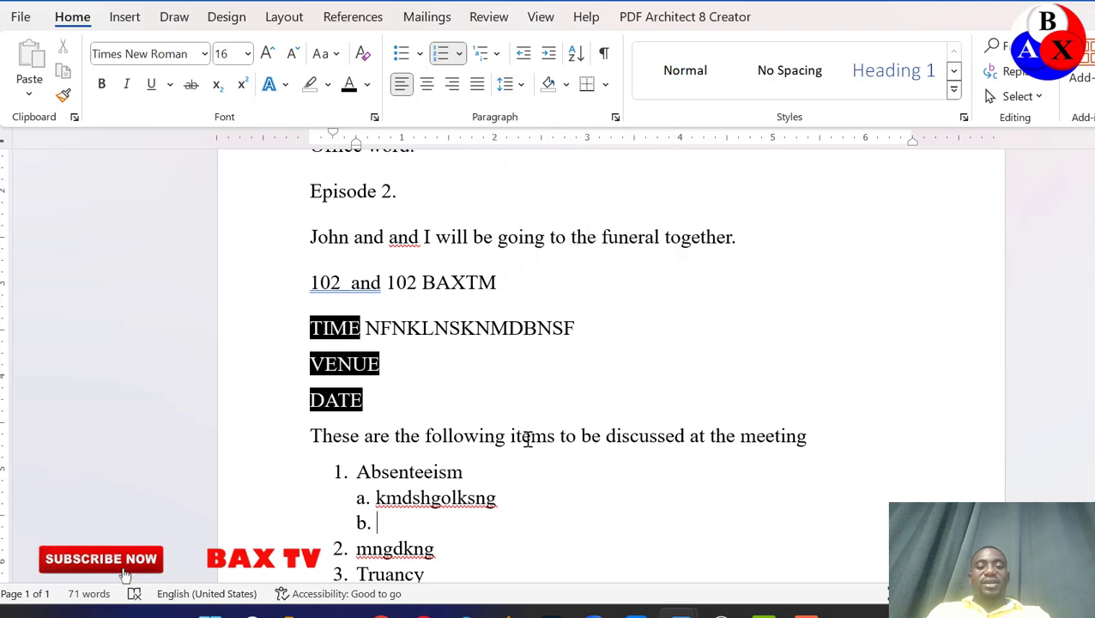
Step: Review the whole document from the "BAX ONLINE MASTER CLASS" title down to the numbered list
{"action": "scroll", "coordinate": [528, 462], "scroll_direction": "down", "scroll_amount": 3}
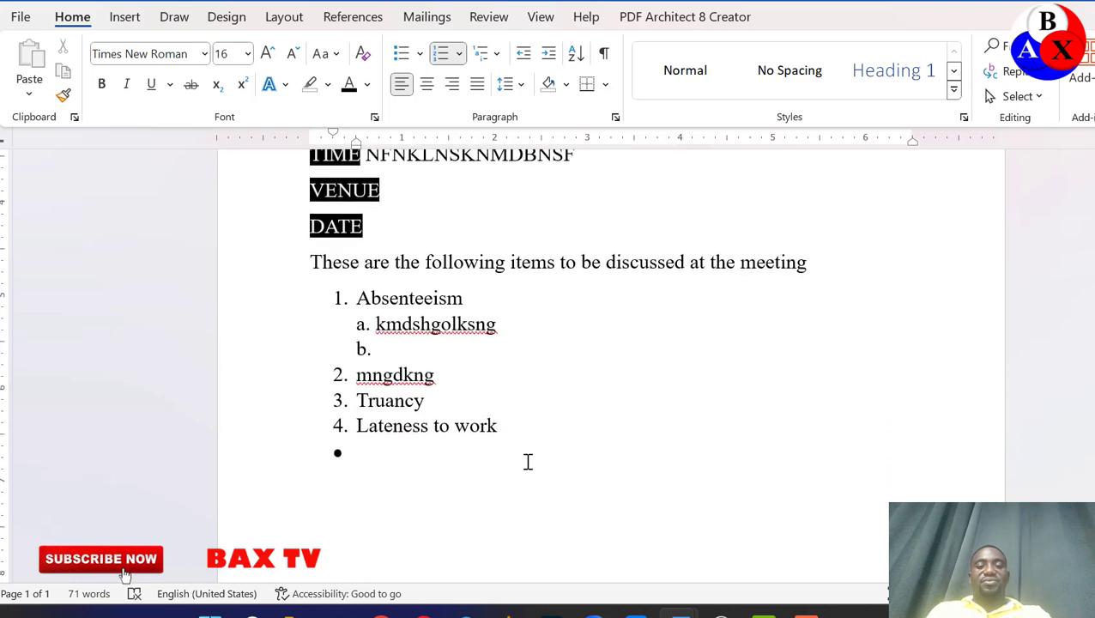
{"action": "scroll", "coordinate": [527, 462], "scroll_direction": "up", "scroll_amount": 8}
{"action": "scroll", "coordinate": [528, 462], "scroll_direction": "down", "scroll_amount": 3}
{"action": "scroll", "coordinate": [528, 462], "scroll_direction": "up", "scroll_amount": 3}
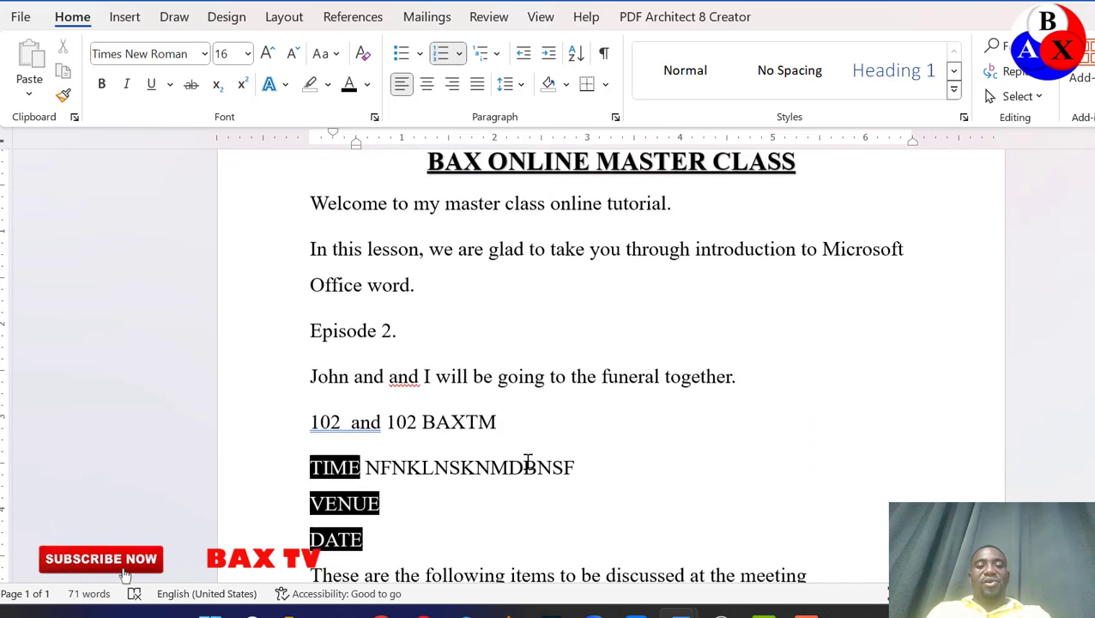
{"action": "scroll", "coordinate": [527, 461], "scroll_direction": "down", "scroll_amount": 3}
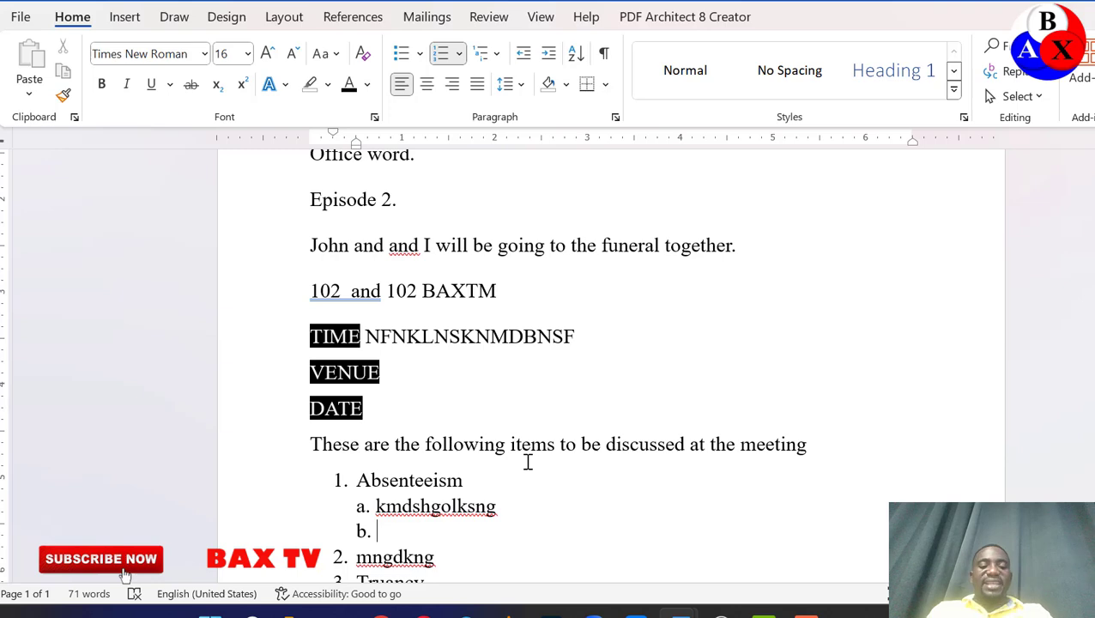
{"action": "scroll", "coordinate": [528, 461], "scroll_direction": "up", "scroll_amount": 2}
{"action": "scroll", "coordinate": [527, 462], "scroll_direction": "down", "scroll_amount": 3}
{"action": "scroll", "coordinate": [528, 461], "scroll_direction": "up", "scroll_amount": 3}
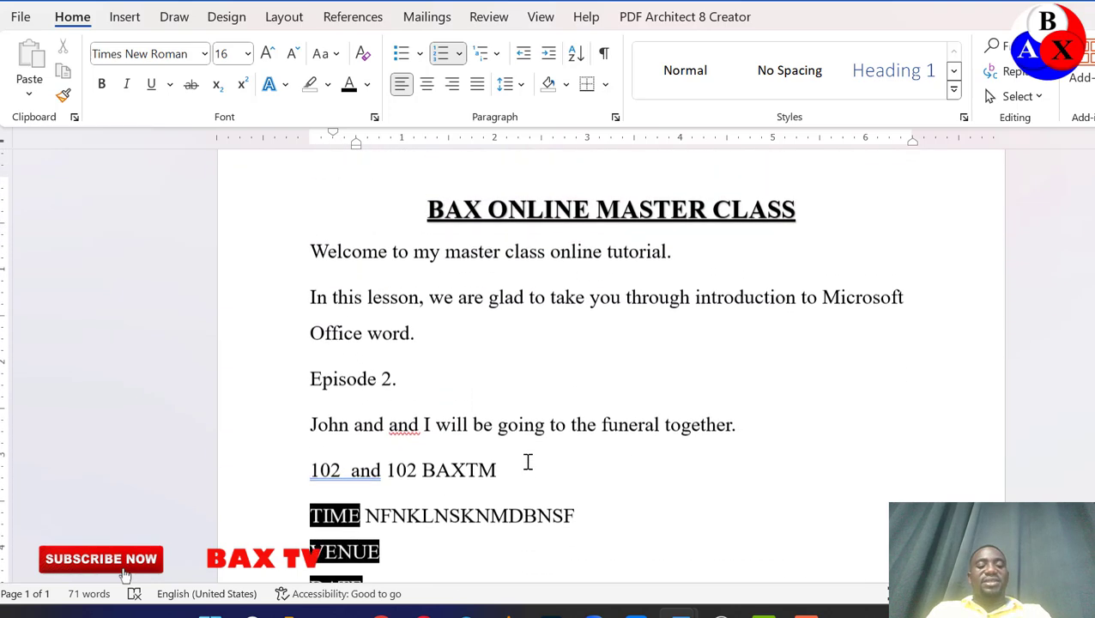
Step: Delete all of the document's content, including the leftover bullet, and clear all formatting from the empty line
{"action": "key", "text": "ctrl+a"}
{"action": "key", "text": "Delete"}
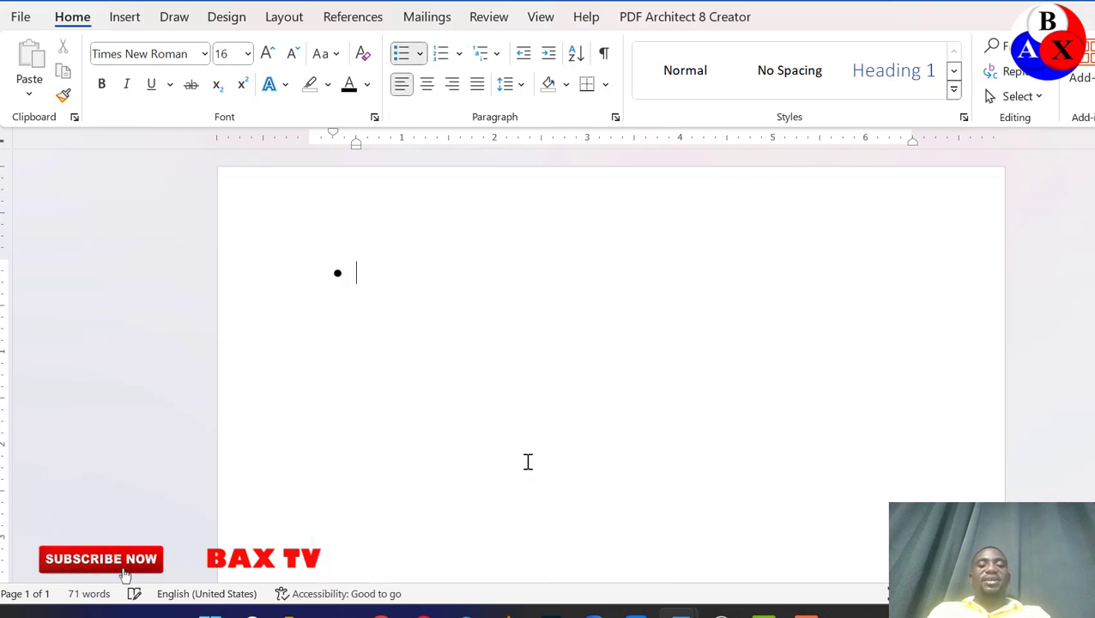
{"action": "key", "text": "BackSpace"}
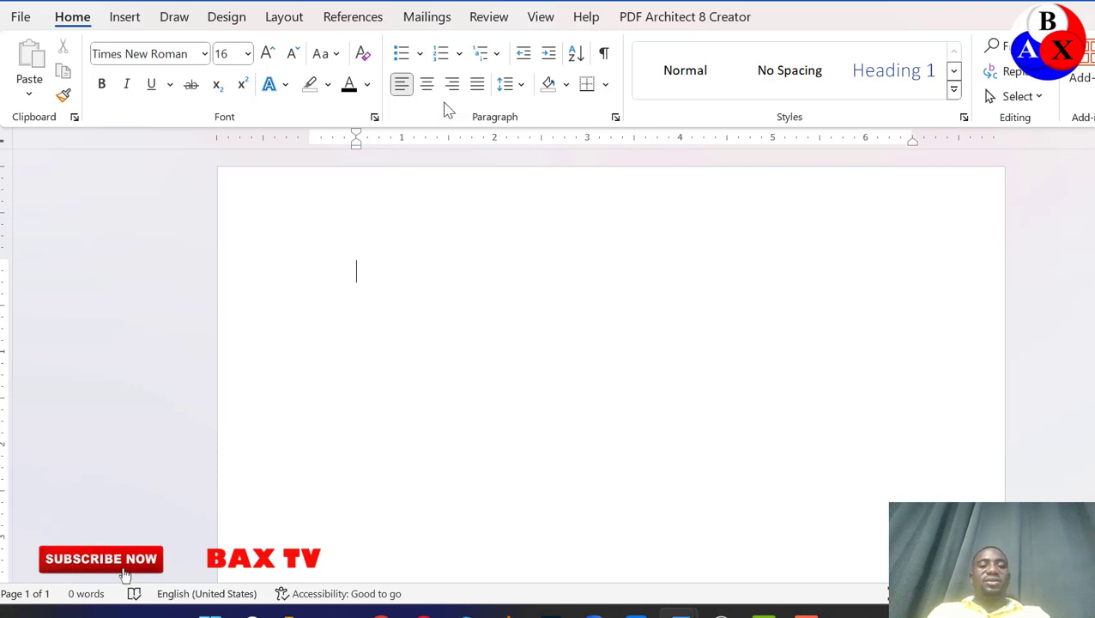
{"action": "left_click", "coordinate": [367, 56]}
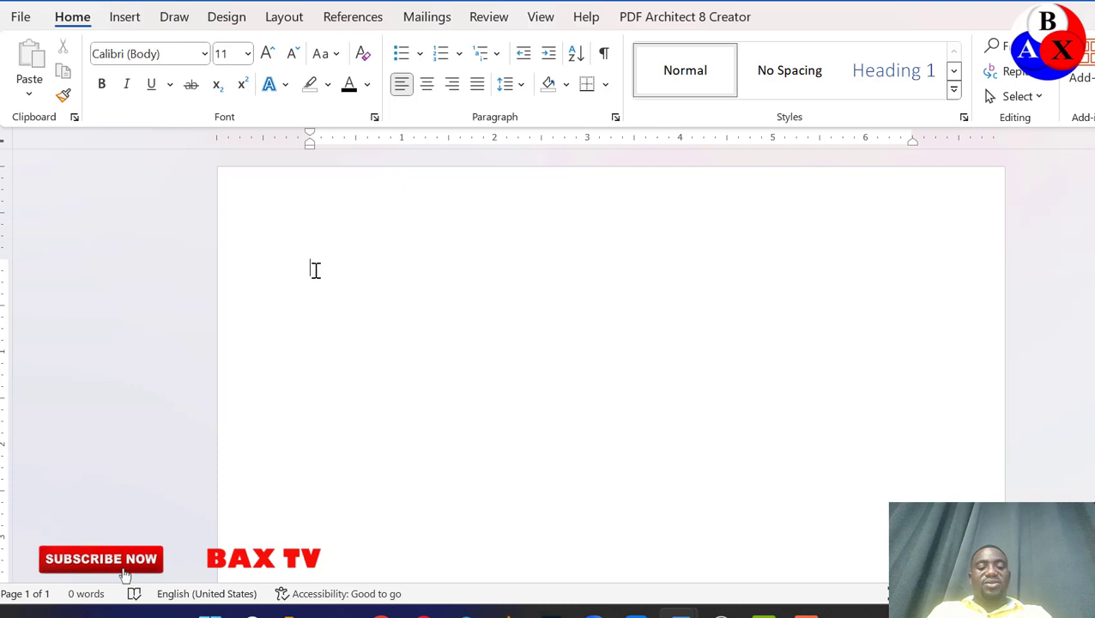
Step: Enter "BAX CONSULT" as the first line and start the sender's P.O. box line below it
{"action": "type", "text": "BAX CONSULT"}
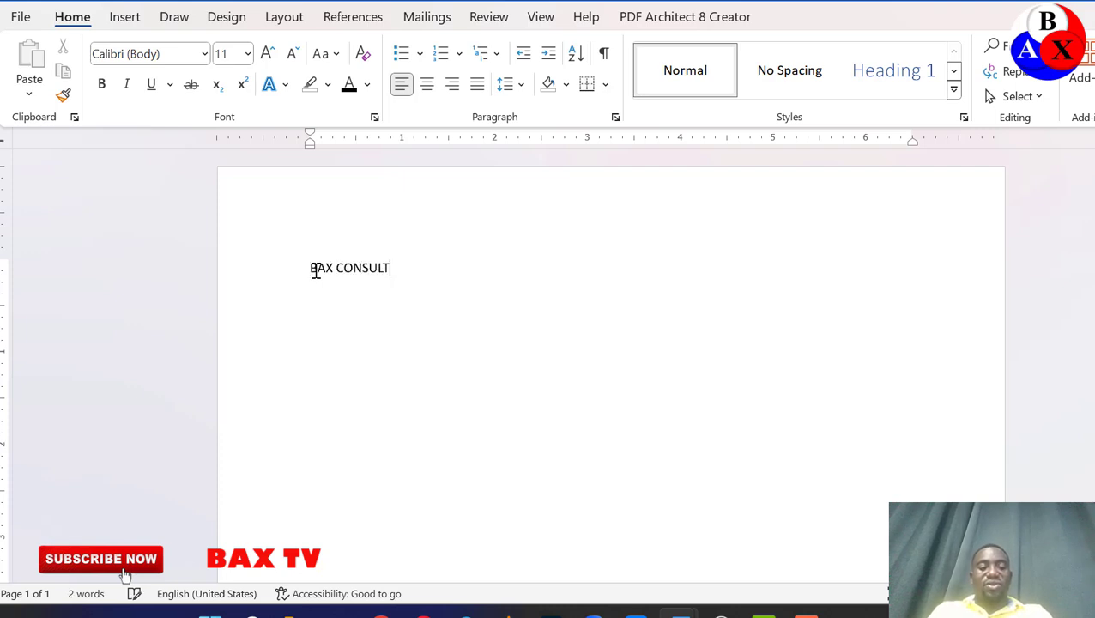
{"action": "key", "text": "Return"}
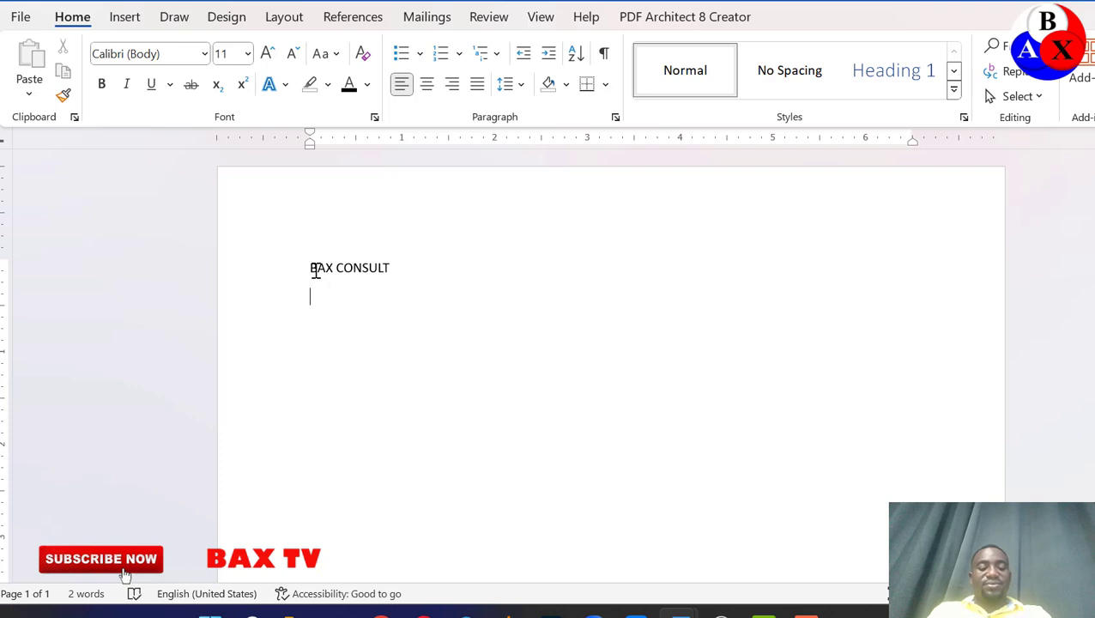
{"action": "type", "text": "P.o"}
{"action": "key", "text": "BackSpace"}
{"action": "key", "text": "BackSpace"}
{"action": "type", "text": ".O.Box"}
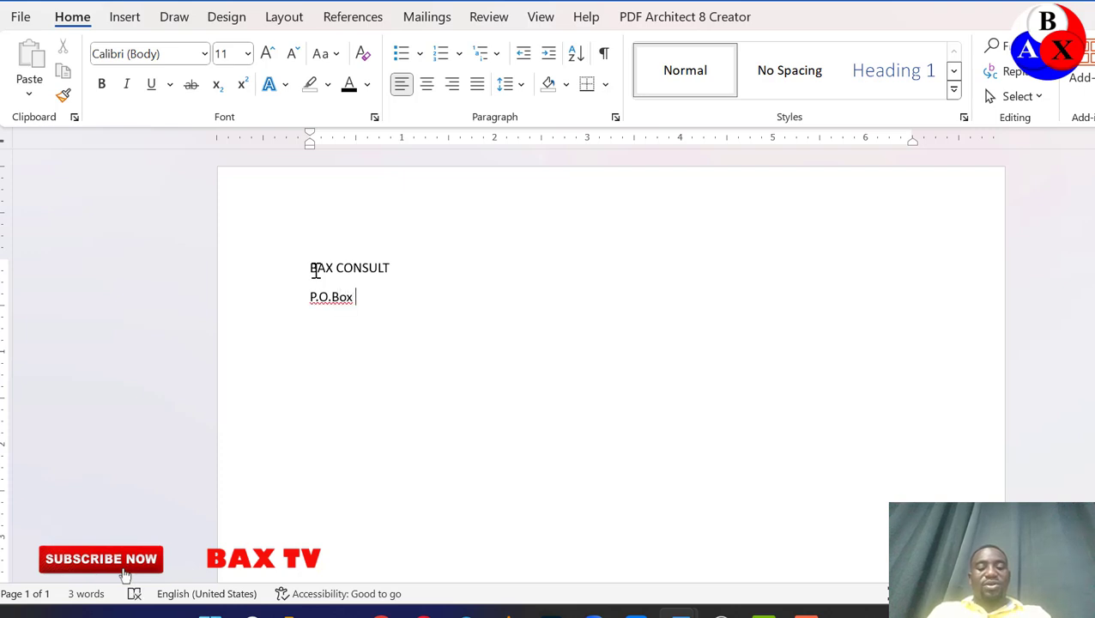
Step: Complete the sender's address with "BOX" in capitals, the box number, and the town on its own line
{"action": "type", "text": " 20"}
{"action": "key", "text": "BackSpace"}
{"action": "key", "text": "BackSpace"}
{"action": "key", "text": "BackSpace"}
{"action": "key", "text": "BackSpace"}
{"action": "key", "text": "BackSpace"}
{"action": "type", "text": "O"}
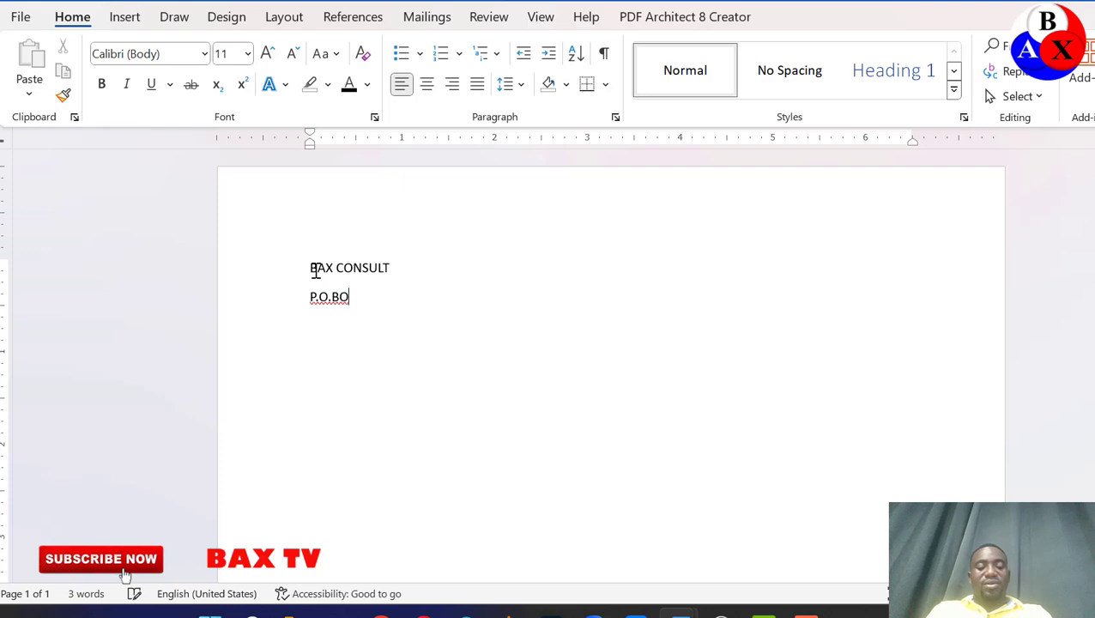
{"action": "type", "text": "X 20"}
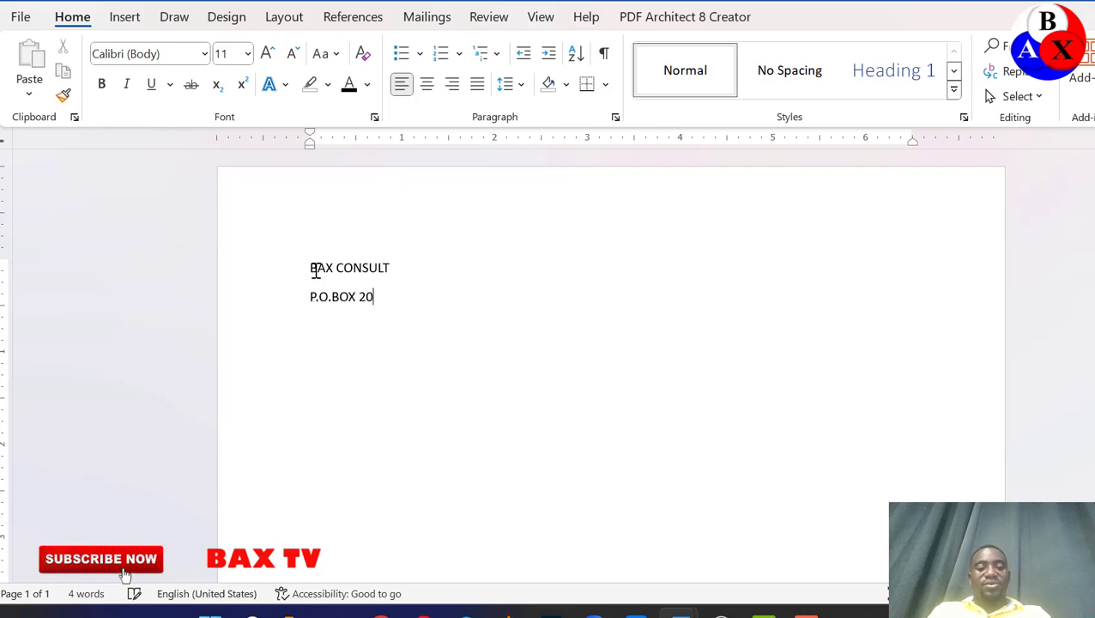
{"action": "key", "text": "BackSpace"}
{"action": "type", "text": "Tema"}
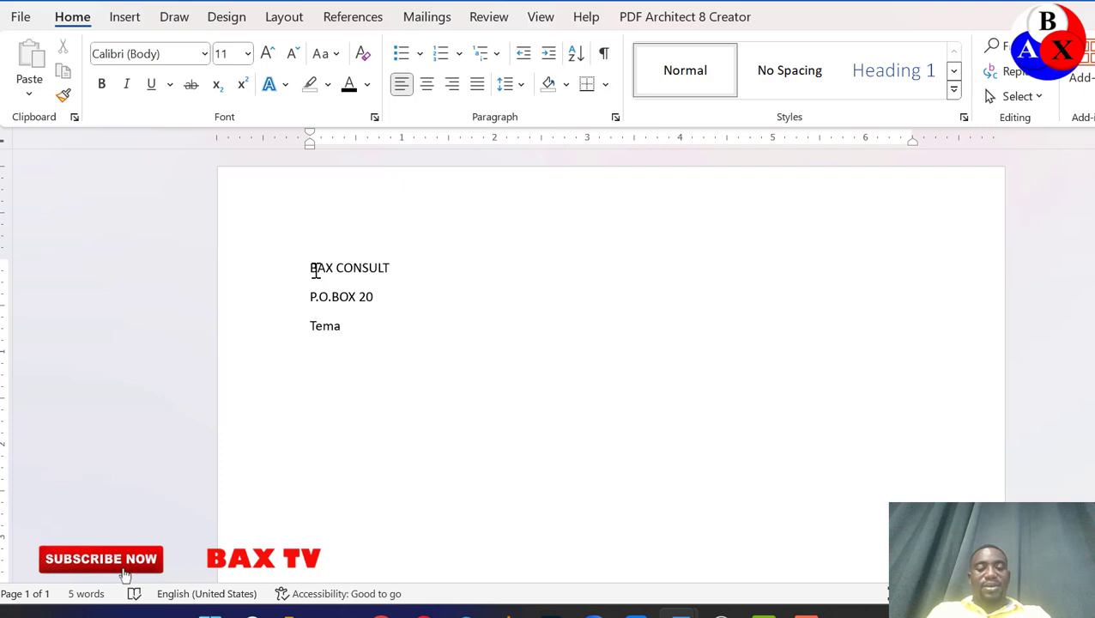
Step: Add the date "23rd September, 2024" below the sender's address and start a new line
{"action": "key", "text": "Return"}
{"action": "type", "text": "23rd"}
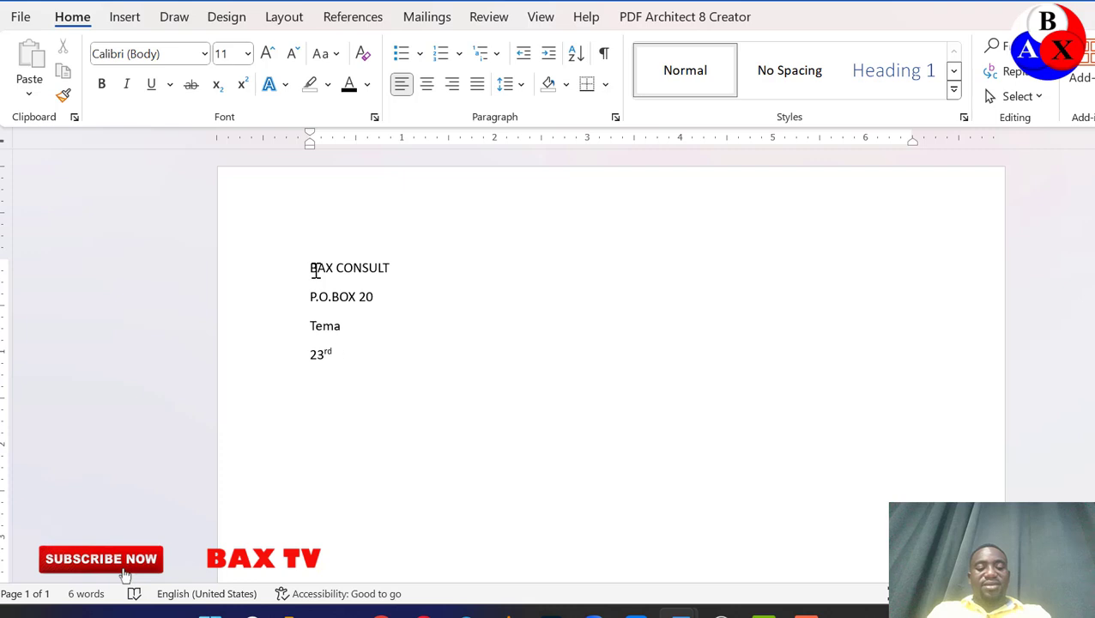
{"action": "type", "text": " Septem"}
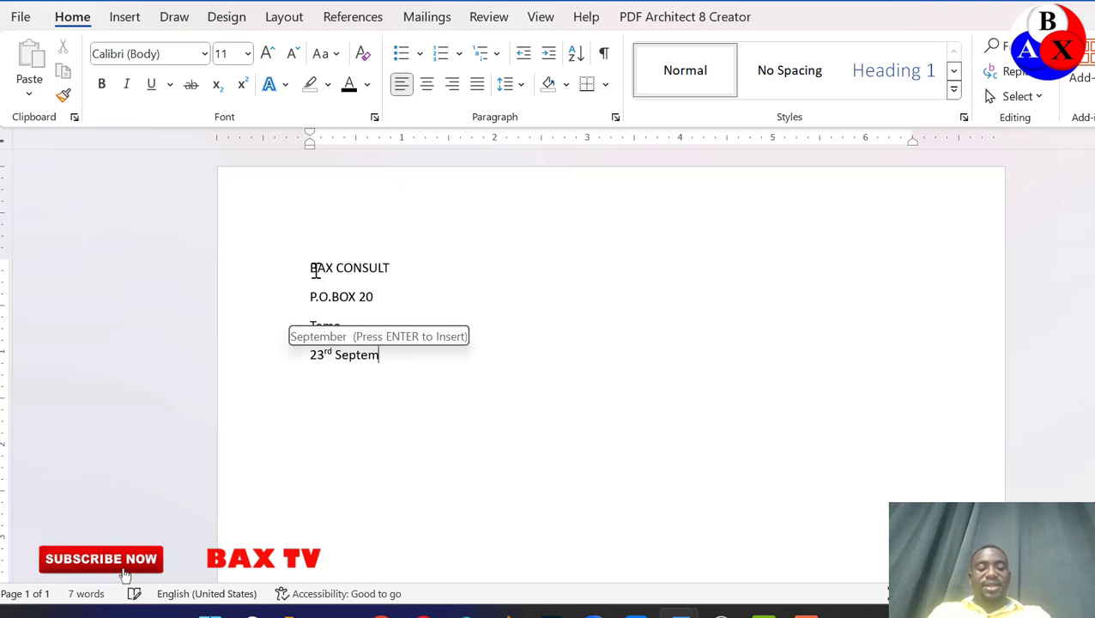
{"action": "type", "text": "ber, 2024"}
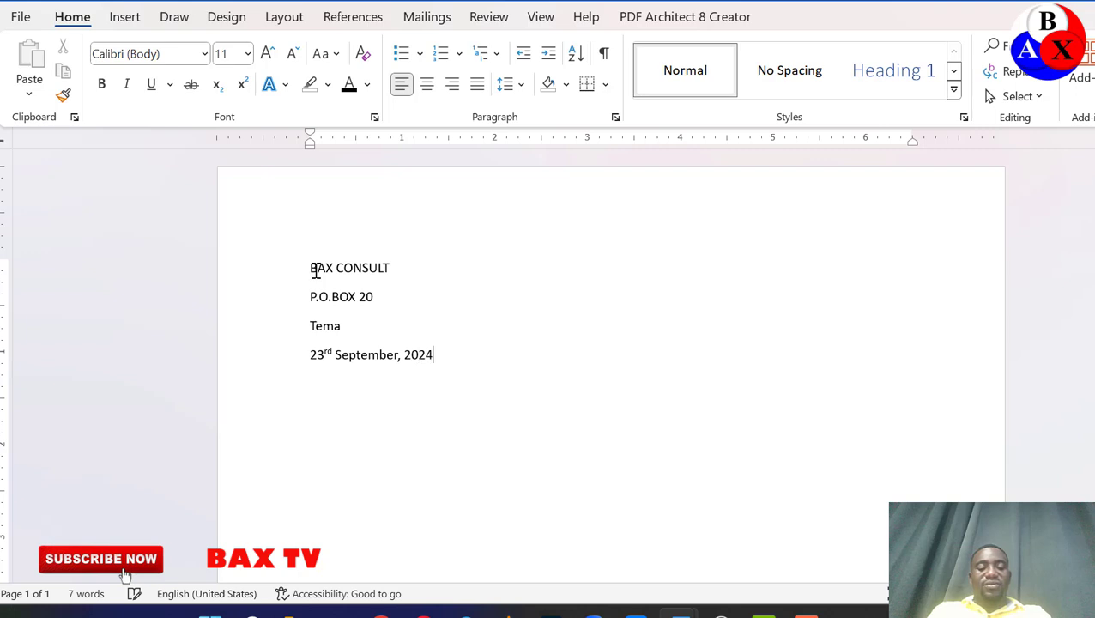
{"action": "key", "text": "Return"}
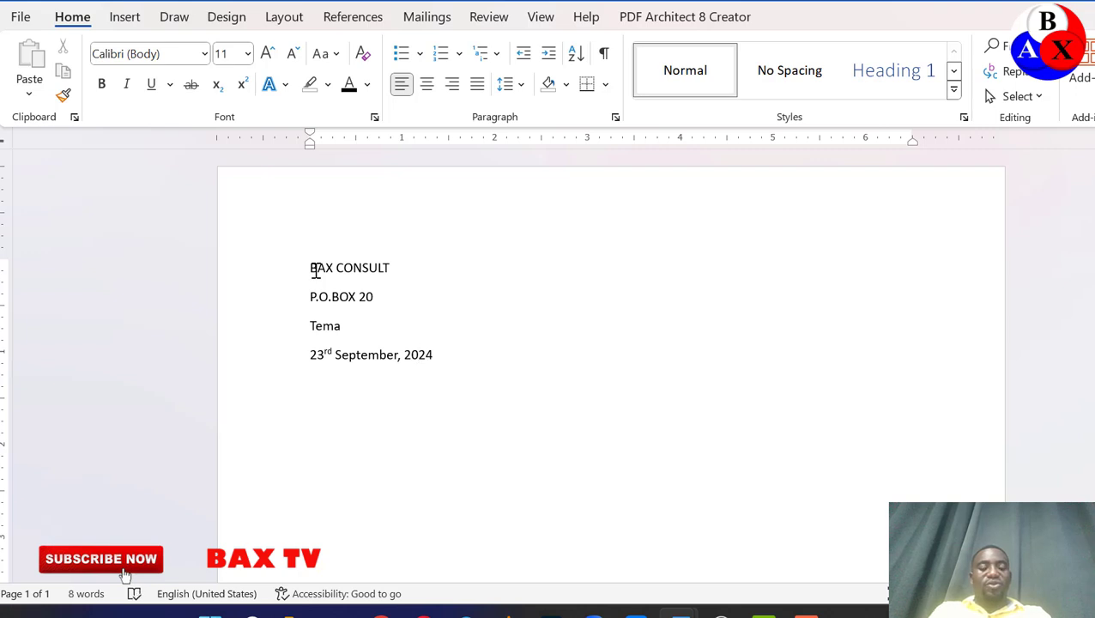
Step: Enter "The Dean of Students" as the first recipient line below the date and start a new paragraph
{"action": "type", "text": "The D"}
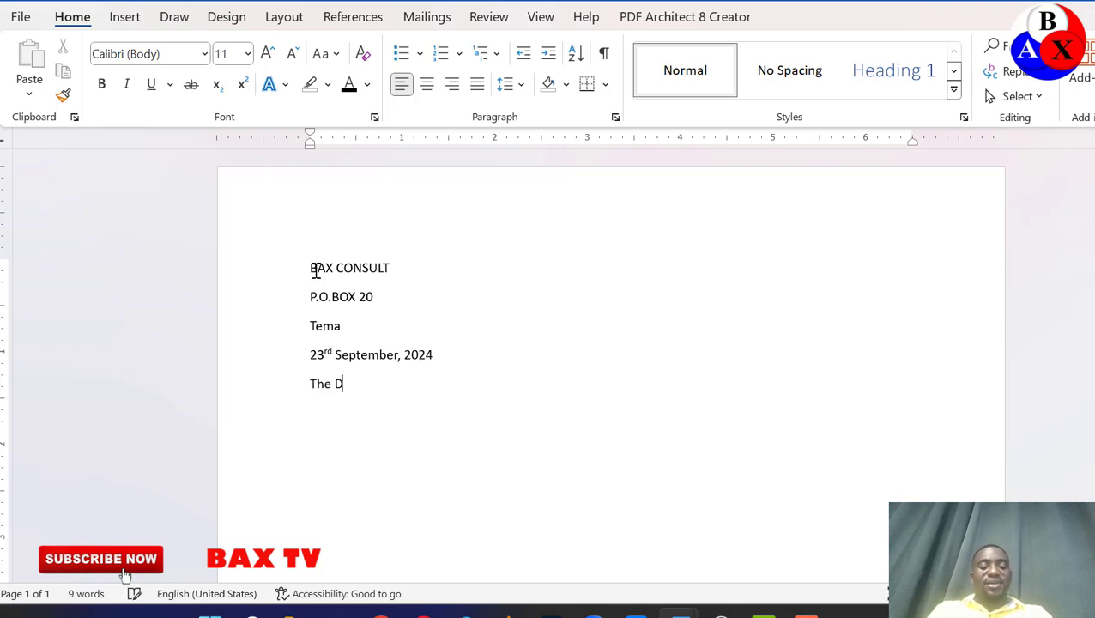
{"action": "type", "text": "ean od"}
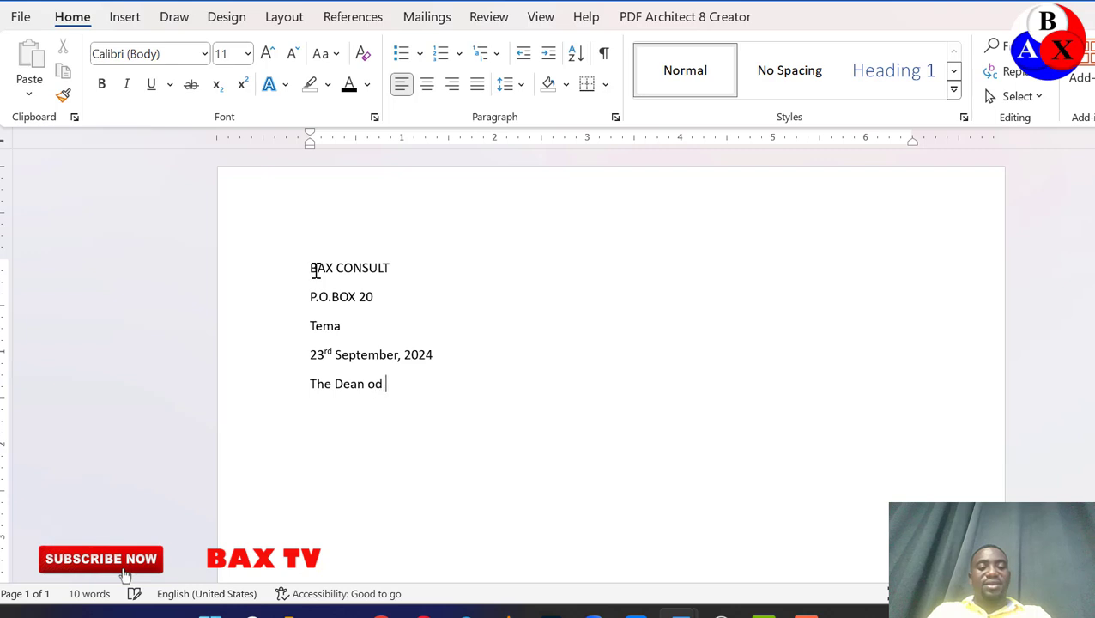
{"action": "key", "text": "BackSpace"}
{"action": "type", "text": "f Students"}
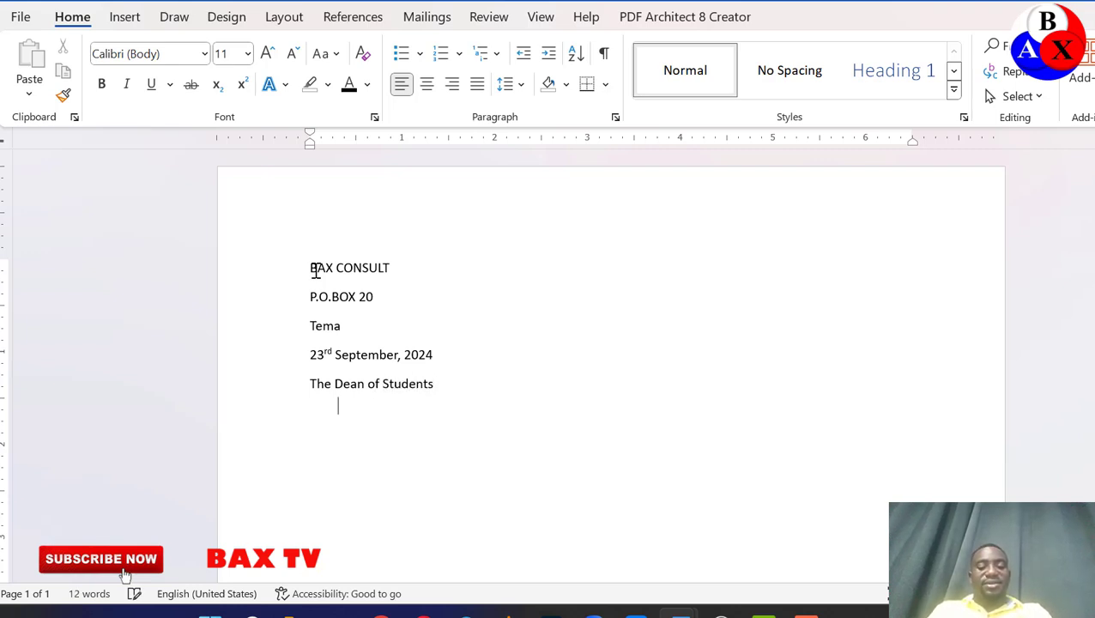
Step: Enter "Faculty of Political Science" as the second recipient line and insert a line break after it
{"action": "type", "text": "Fac"}
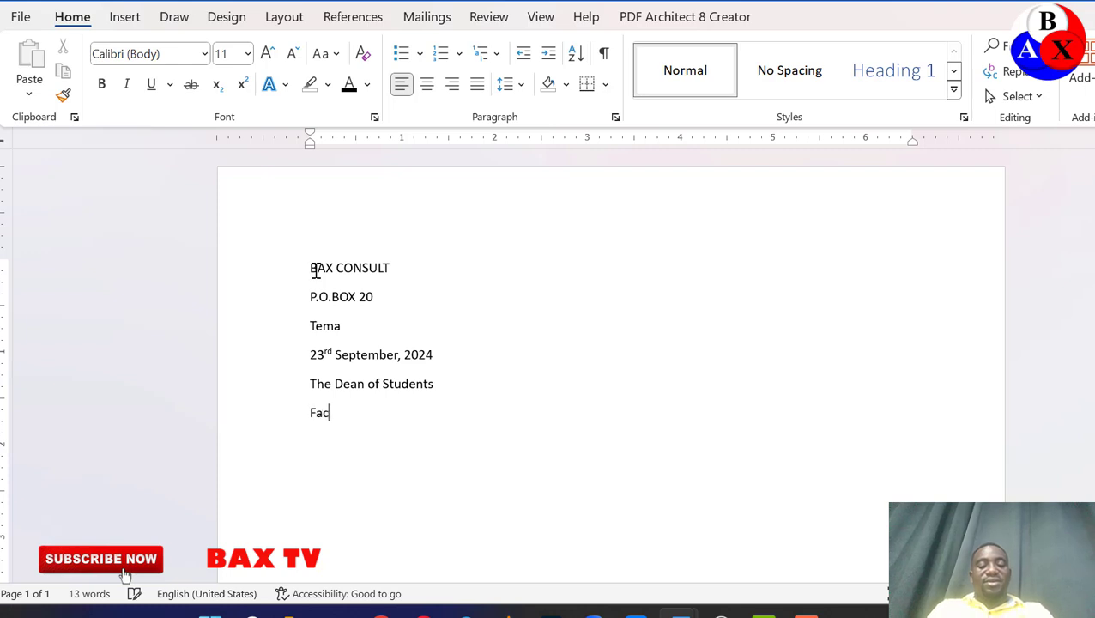
{"action": "type", "text": "ult"}
{"action": "key", "text": "BackSpace"}
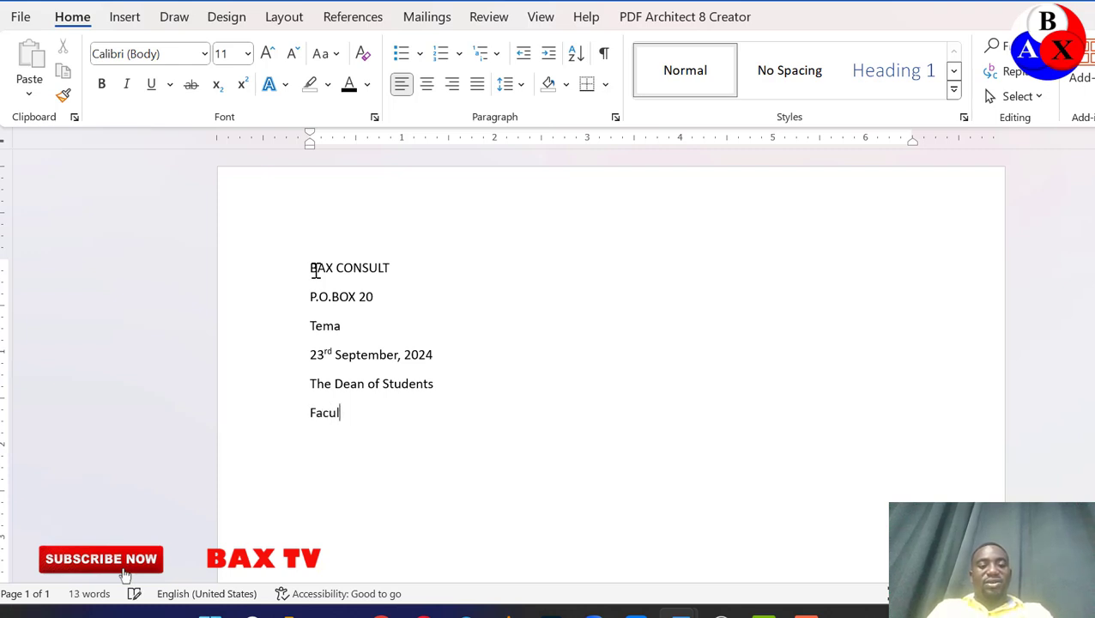
{"action": "type", "text": "ty of "}
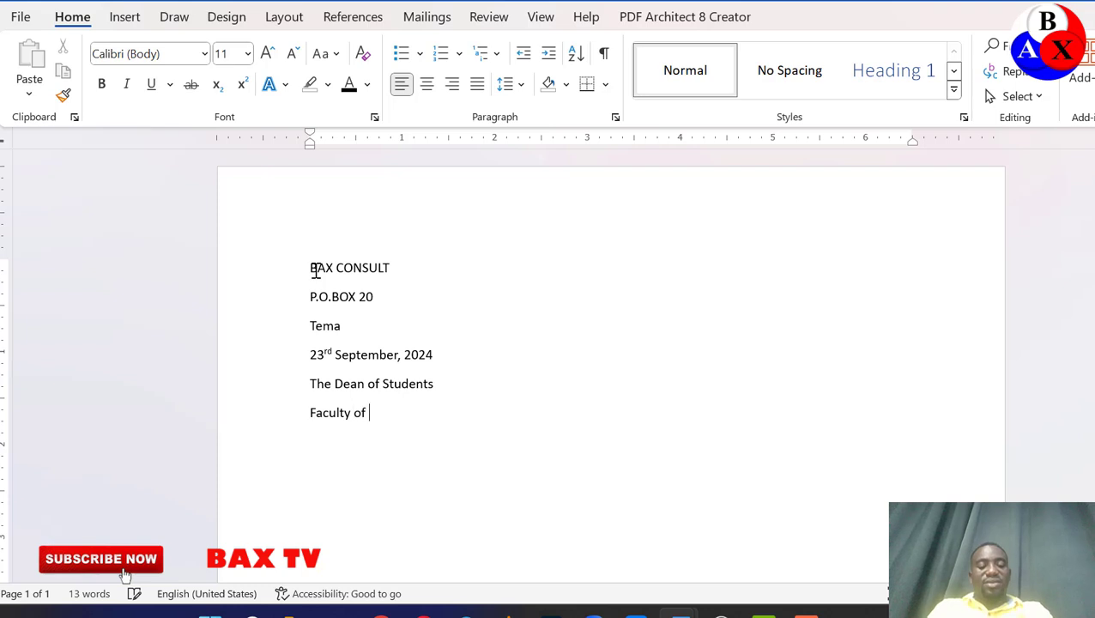
{"action": "type", "text": "Politici"}
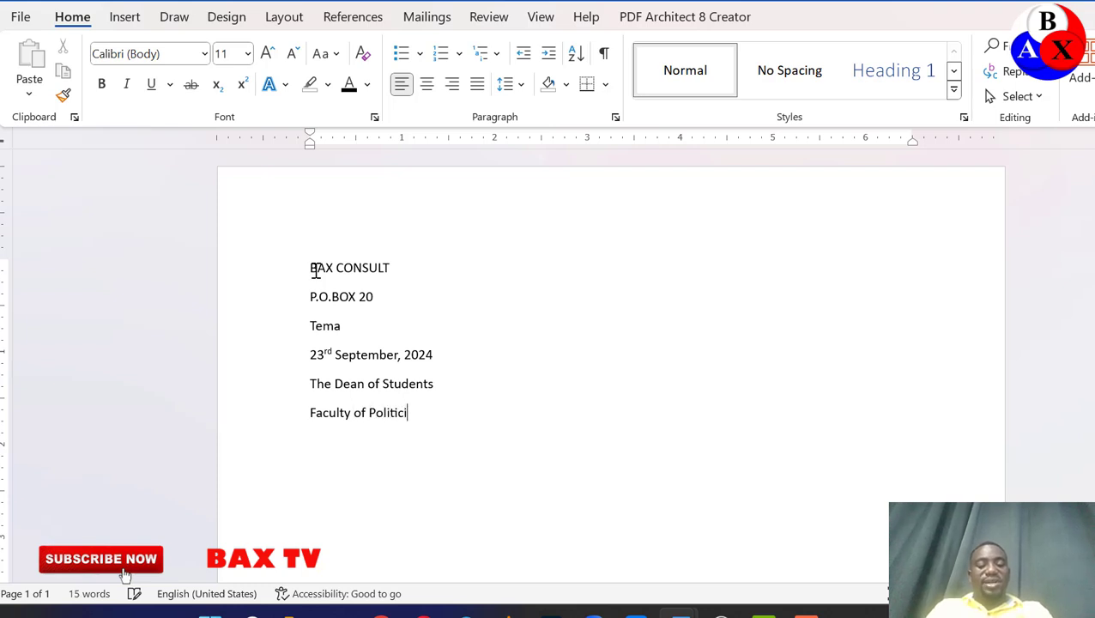
{"action": "key", "text": "BackSpace"}
{"action": "type", "text": "al Science"}
{"action": "key", "text": "Return"}
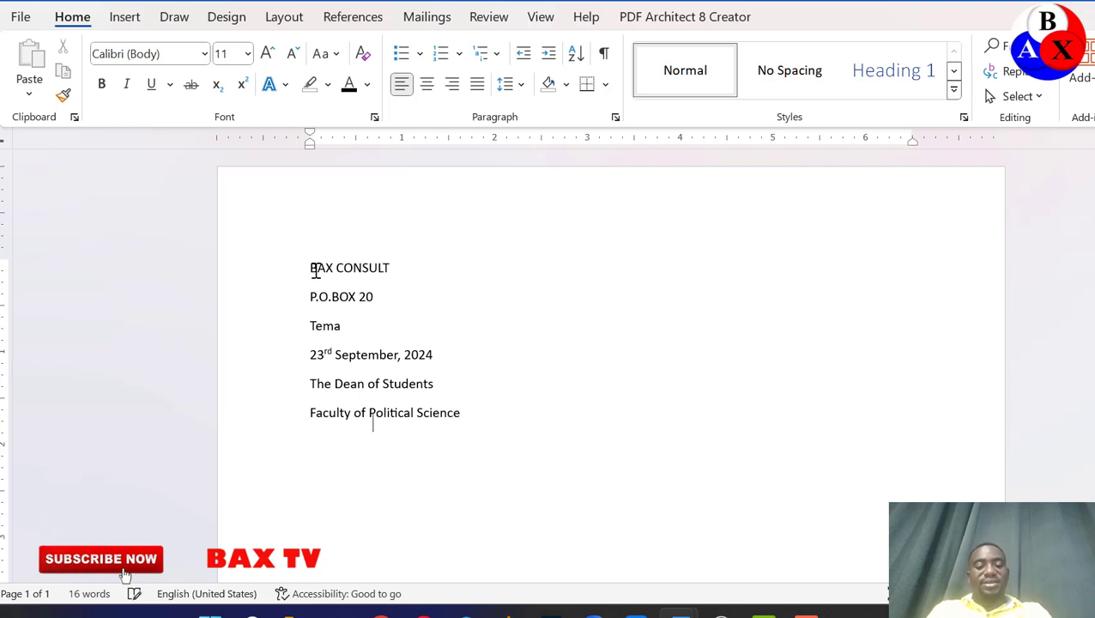
Step: Add "University of Ghana" below the faculty line and replace the paragraph break before "Faculty of Political Science" with a line break
{"action": "type", "text": "Uni"}
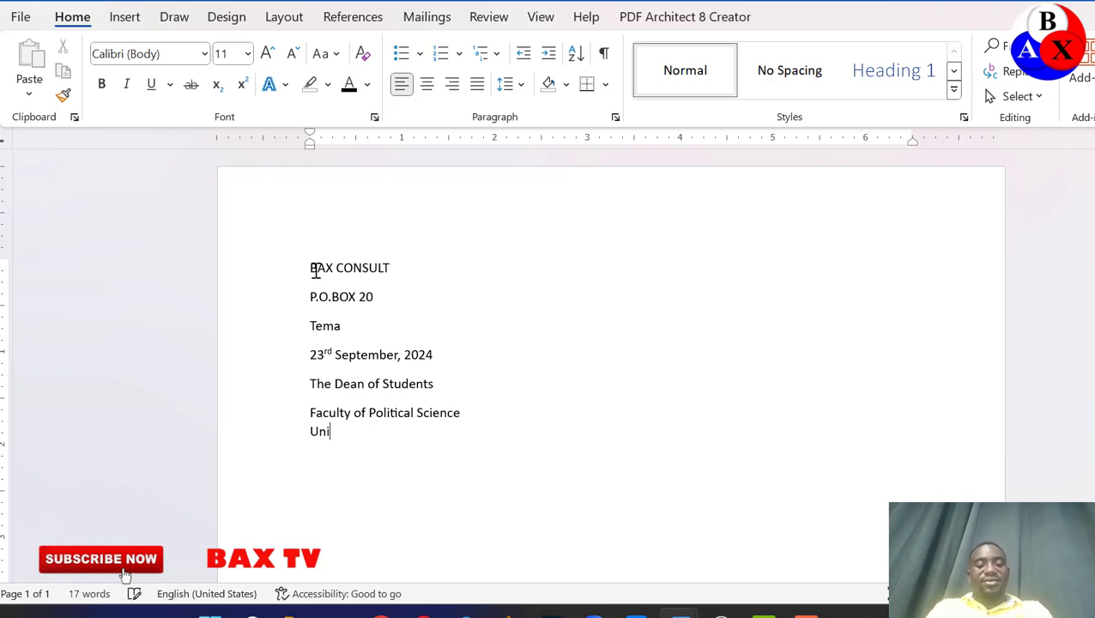
{"action": "type", "text": "versity of Ghana"}
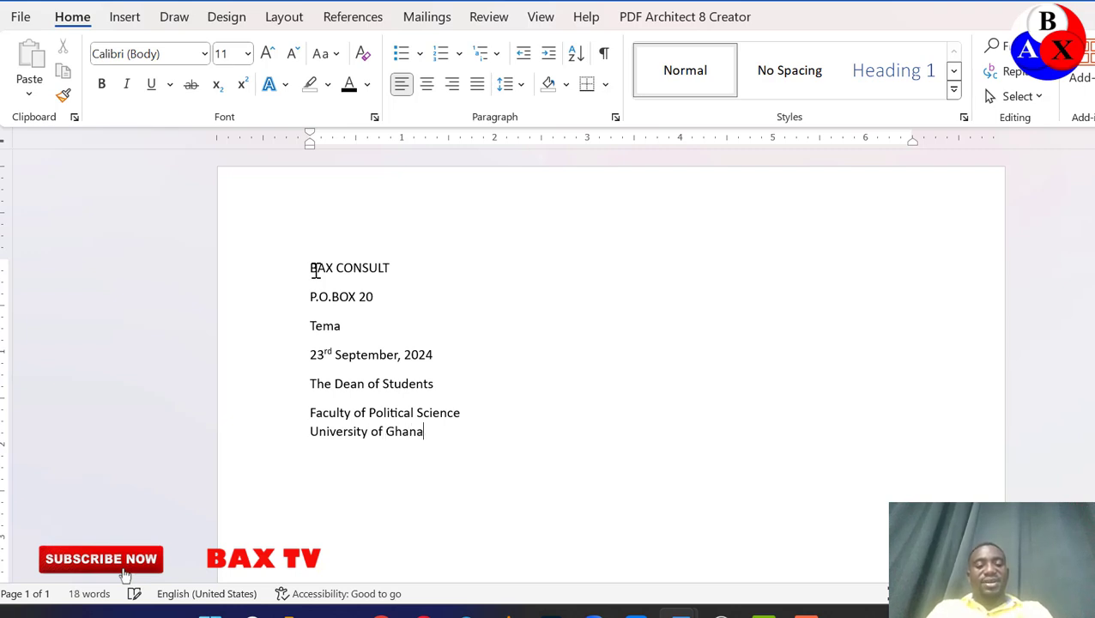
{"action": "left_click", "coordinate": [310, 412]}
{"action": "key", "text": "BackSpace"}
{"action": "key", "text": "shift+Return"}
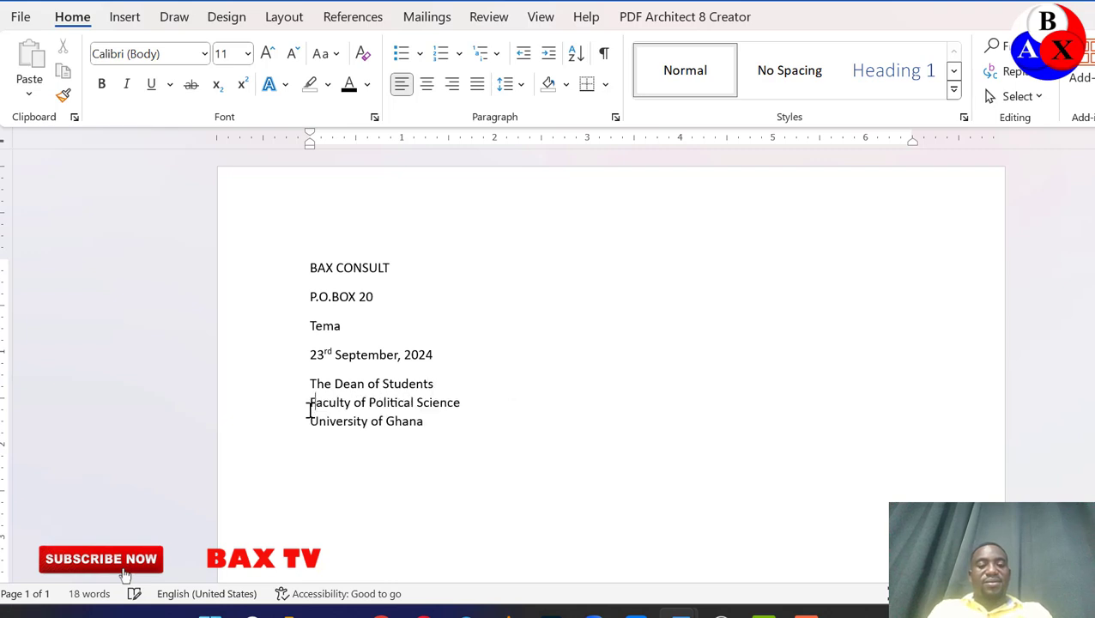
Step: Add the recipient's locality and city on a closely spaced line directly below "University of Ghana"
{"action": "left_click", "coordinate": [437, 422]}
{"action": "type", "text": "Le"}
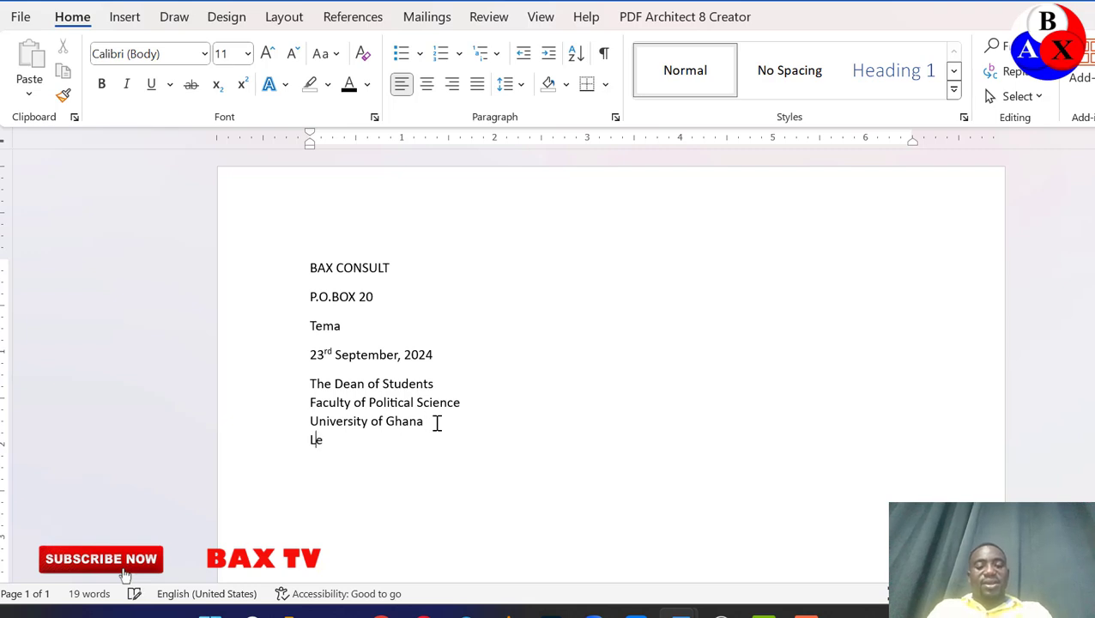
{"action": "type", "text": "gon- Accra"}
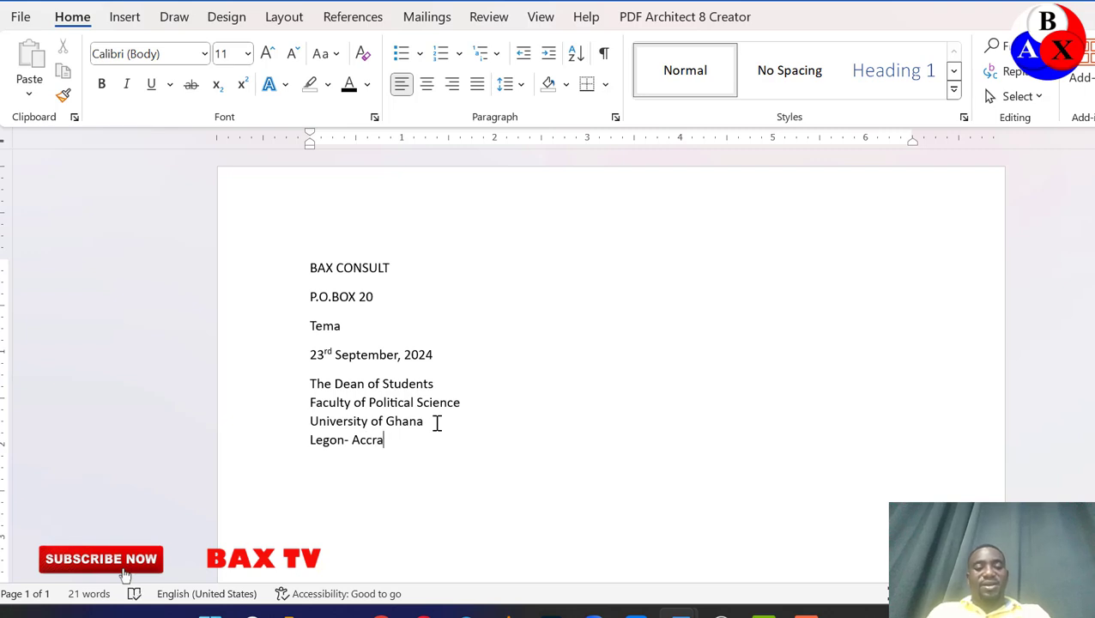
Step: Add the salutation "Dear Sir," as a separate paragraph below the recipient's address and start a new line
{"action": "key", "text": "Return"}
{"action": "type", "text": "Dear"}
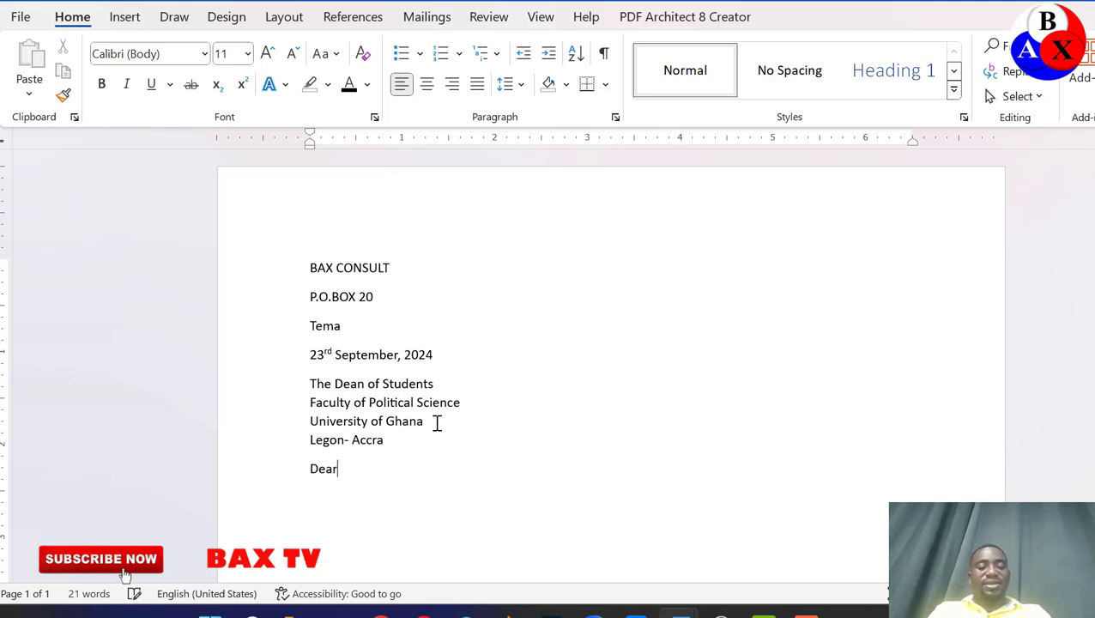
{"action": "type", "text": " Sir,"}
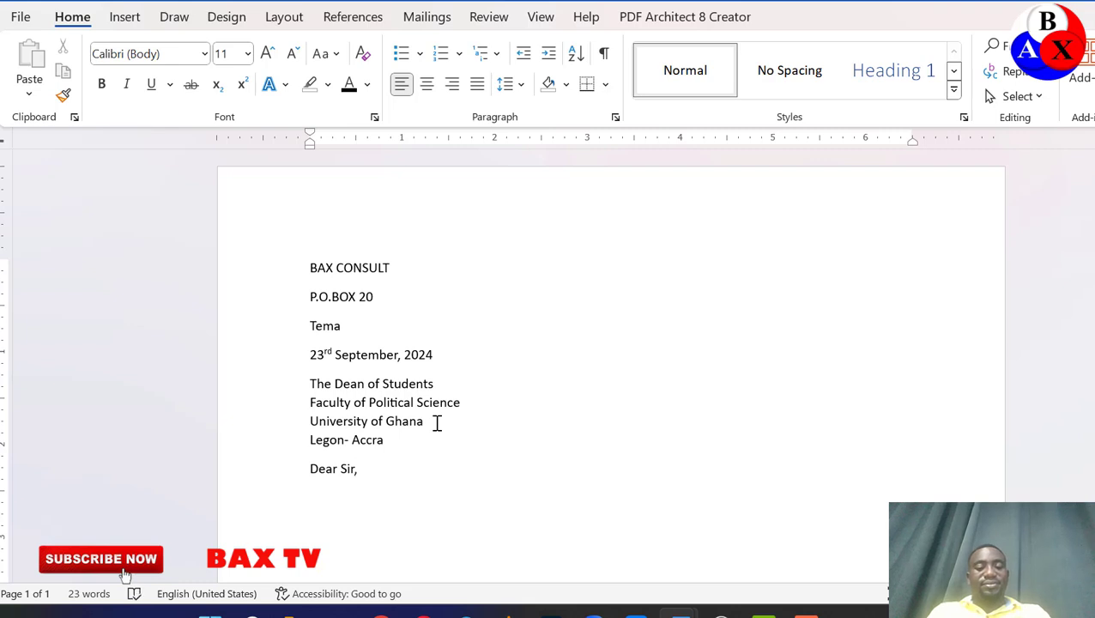
{"action": "key", "text": "Return"}
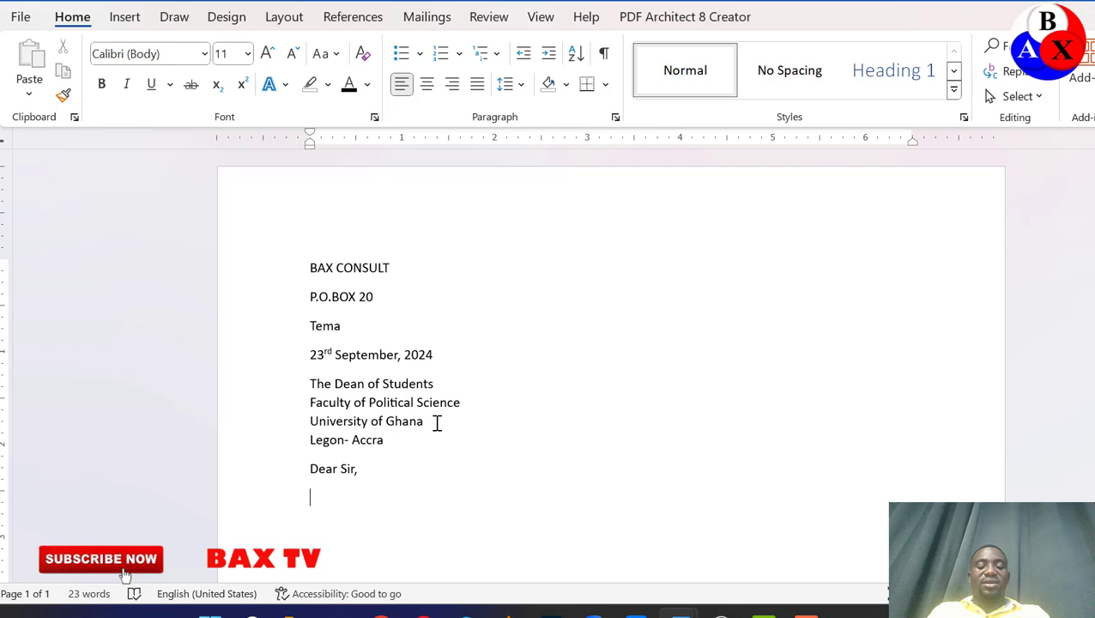
Step: Enter the subject heading "APPLICATION FOR TRANSCRIPT" in capitals below the salutation
{"action": "type", "text": "APPLICA"}
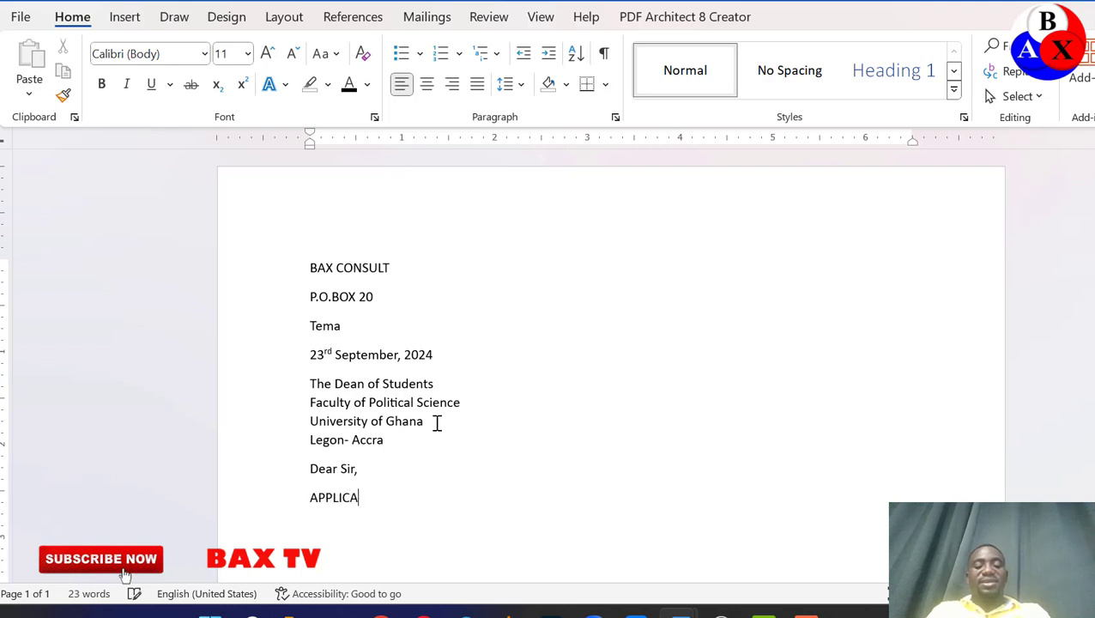
{"action": "type", "text": "TION"}
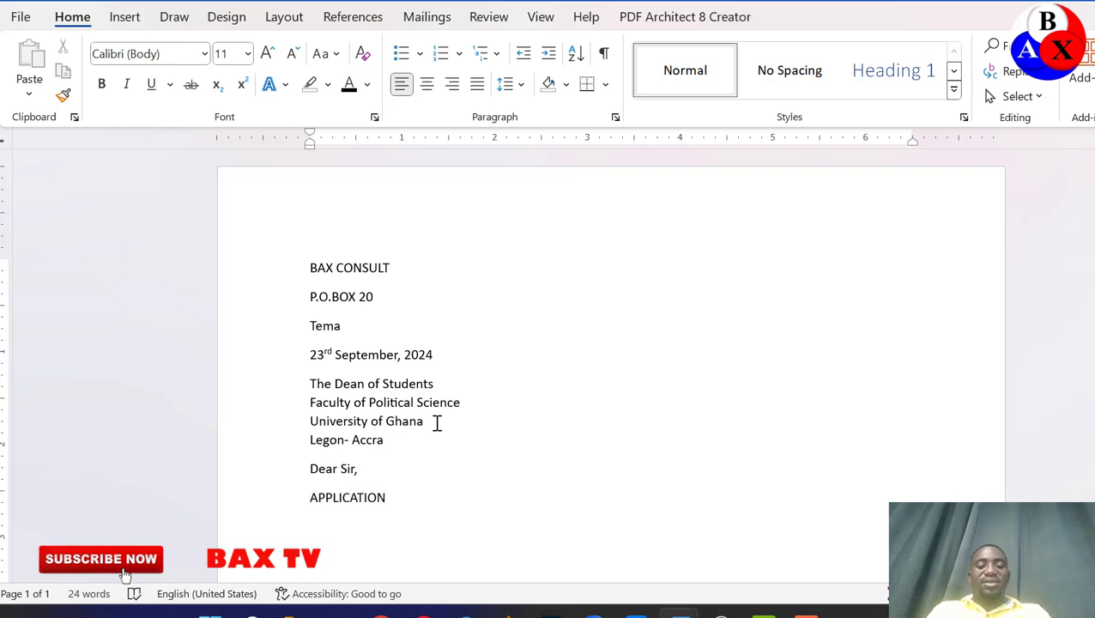
{"action": "type", "text": " FOR TRA"}
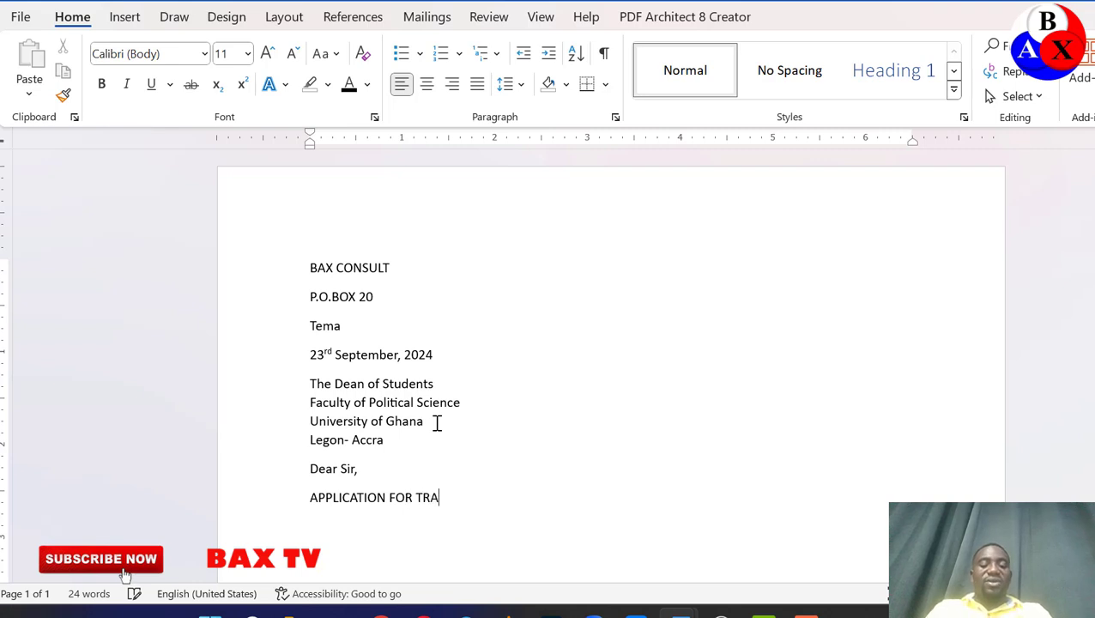
{"action": "type", "text": "NSCRIPT"}
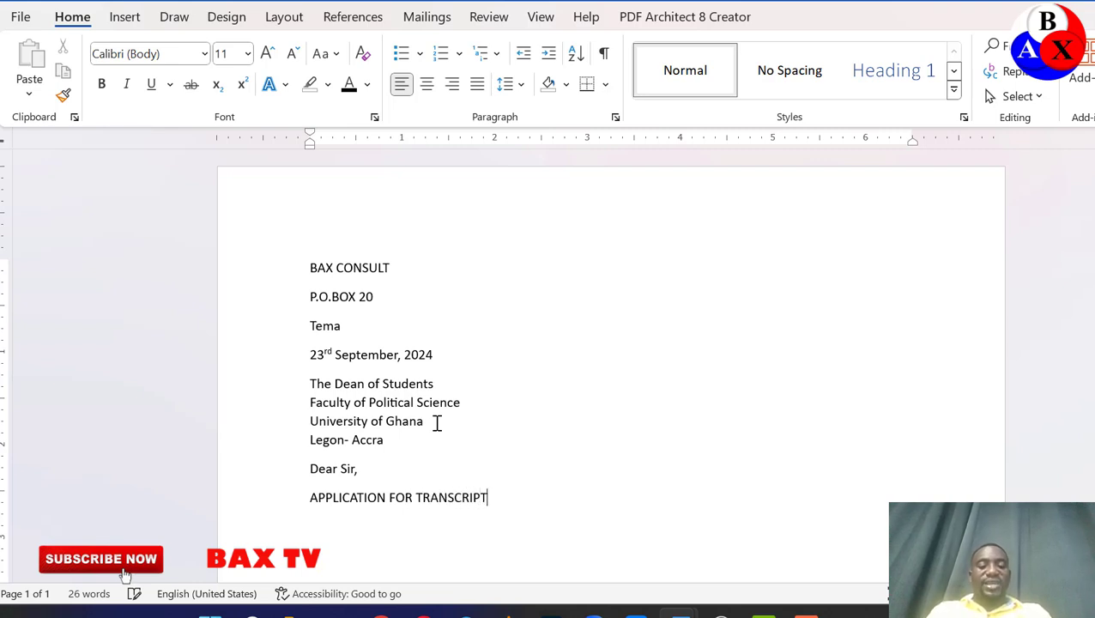